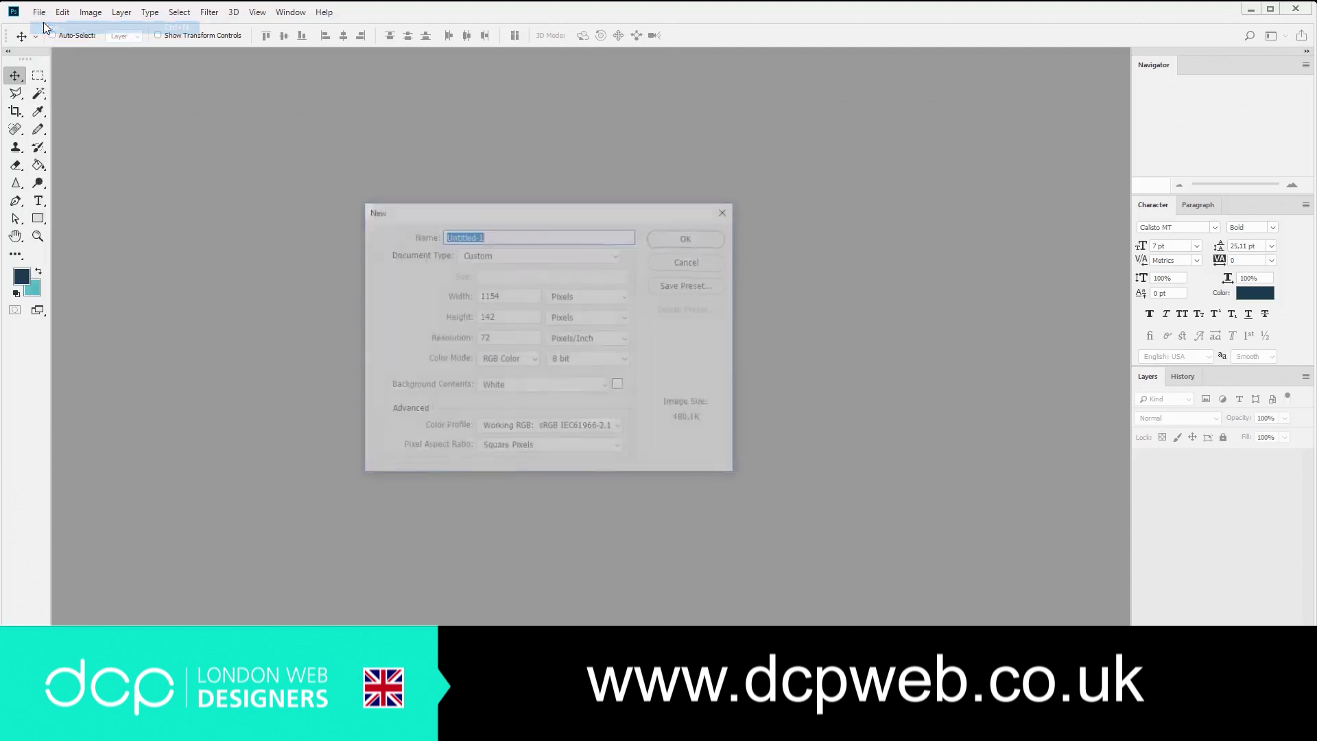
# Step: Create a new 800 × 800 pixel document at 300 pixels/inch in CMYK Color mode
pyautogui.click(454, 337)
pyautogui.write('300')
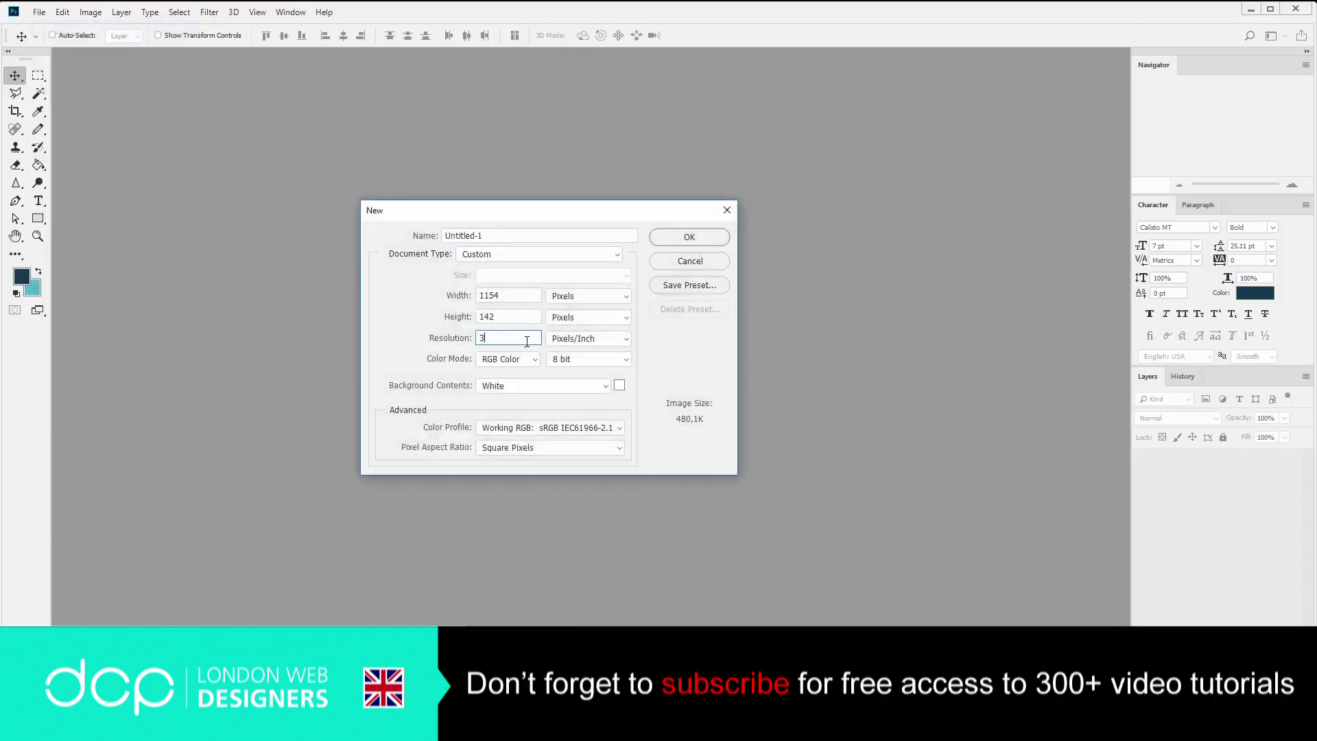
pyautogui.click(525, 359)
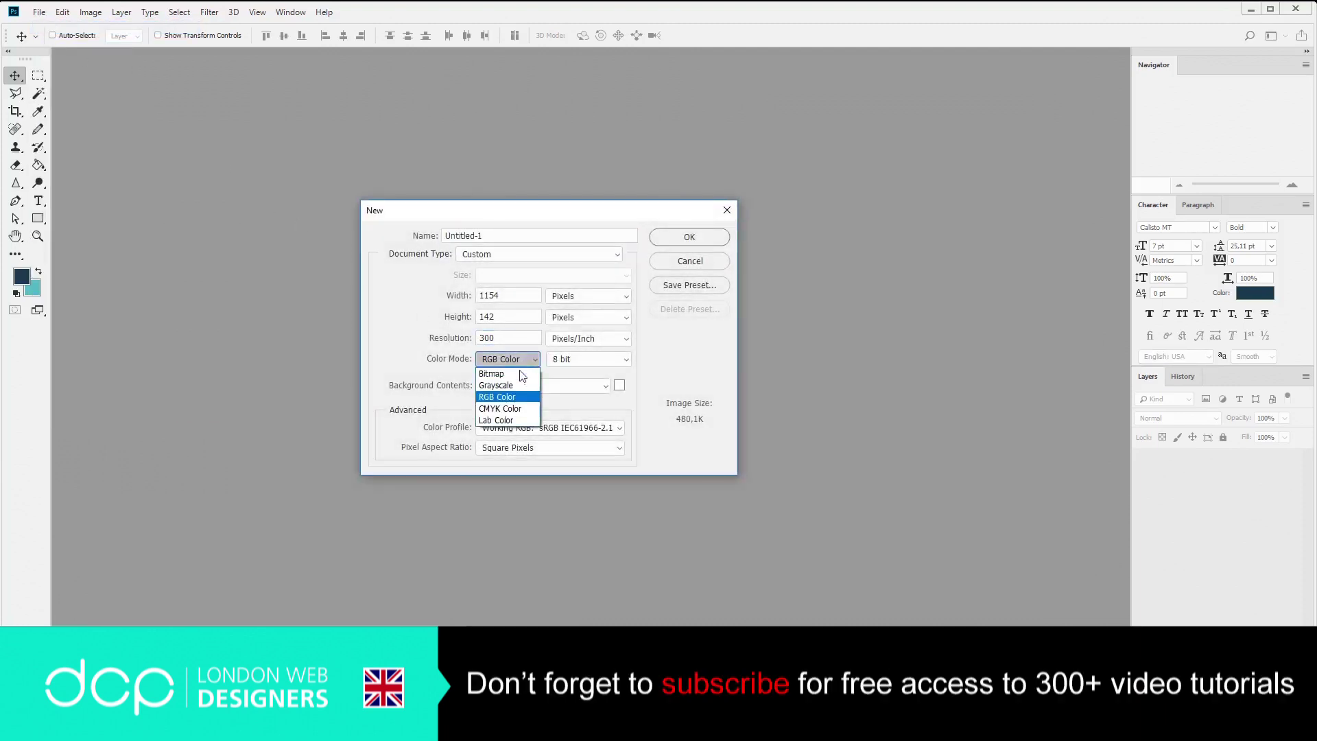
pyautogui.click(515, 410)
pyautogui.click(443, 300)
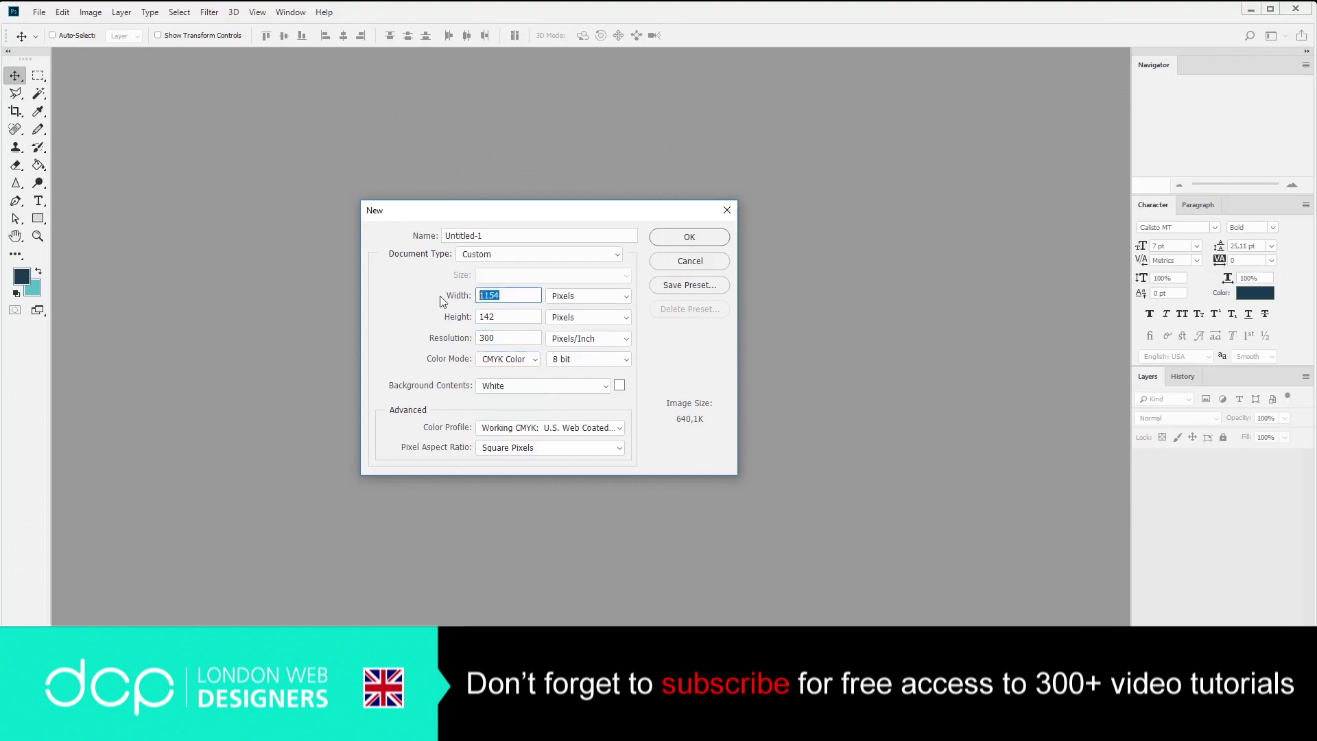
pyautogui.write('800')
pyautogui.click(469, 319)
pyautogui.write('800')
pyautogui.click(686, 239)
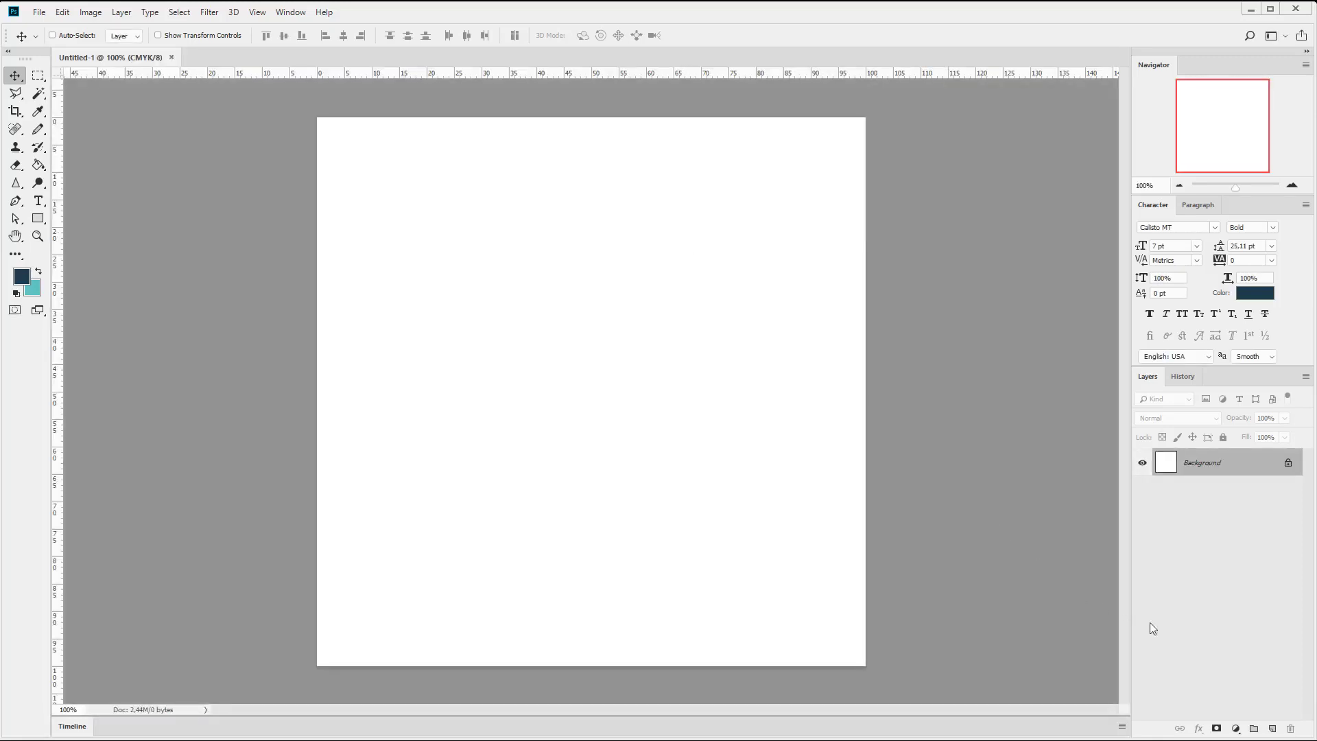
# Step: Draw a circle about 211 px in diameter on a new layer near the canvas centre, and close its shape properties
pyautogui.click(1273, 730)
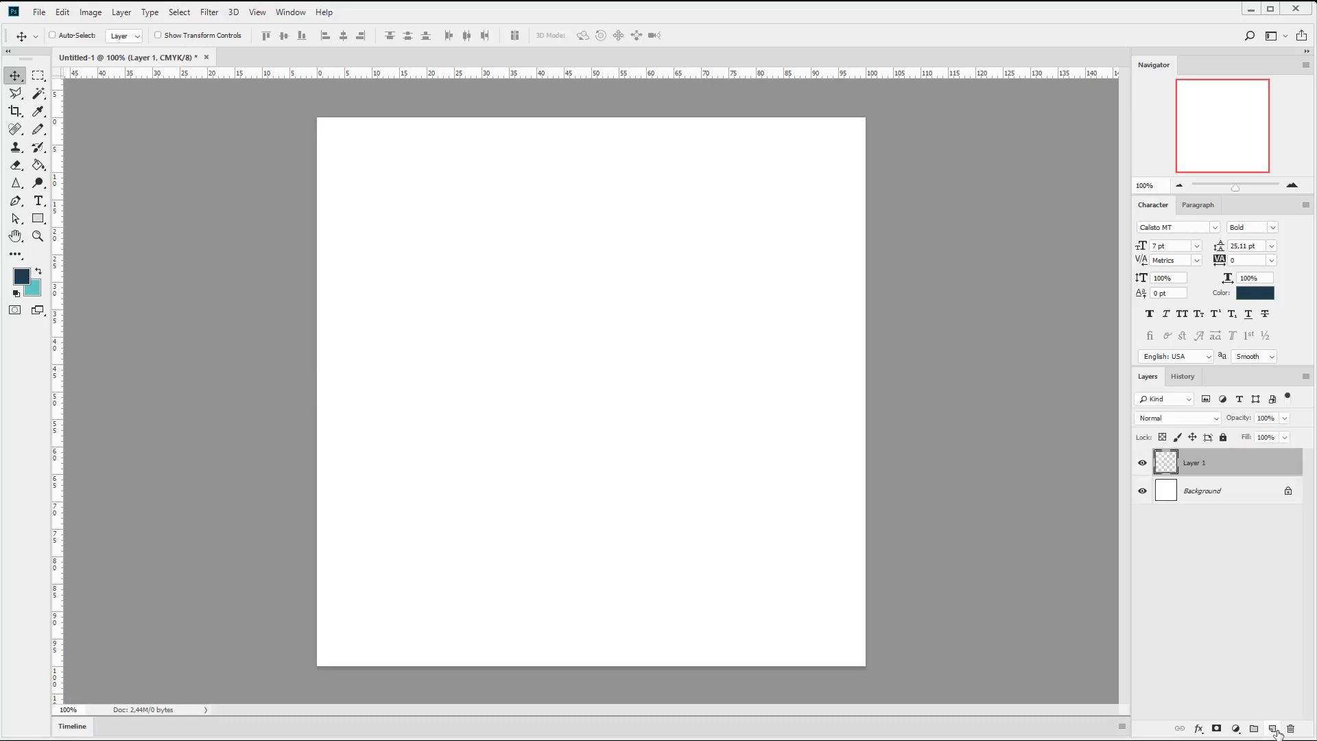
pyautogui.click(39, 220)
pyautogui.rightClick(39, 220)
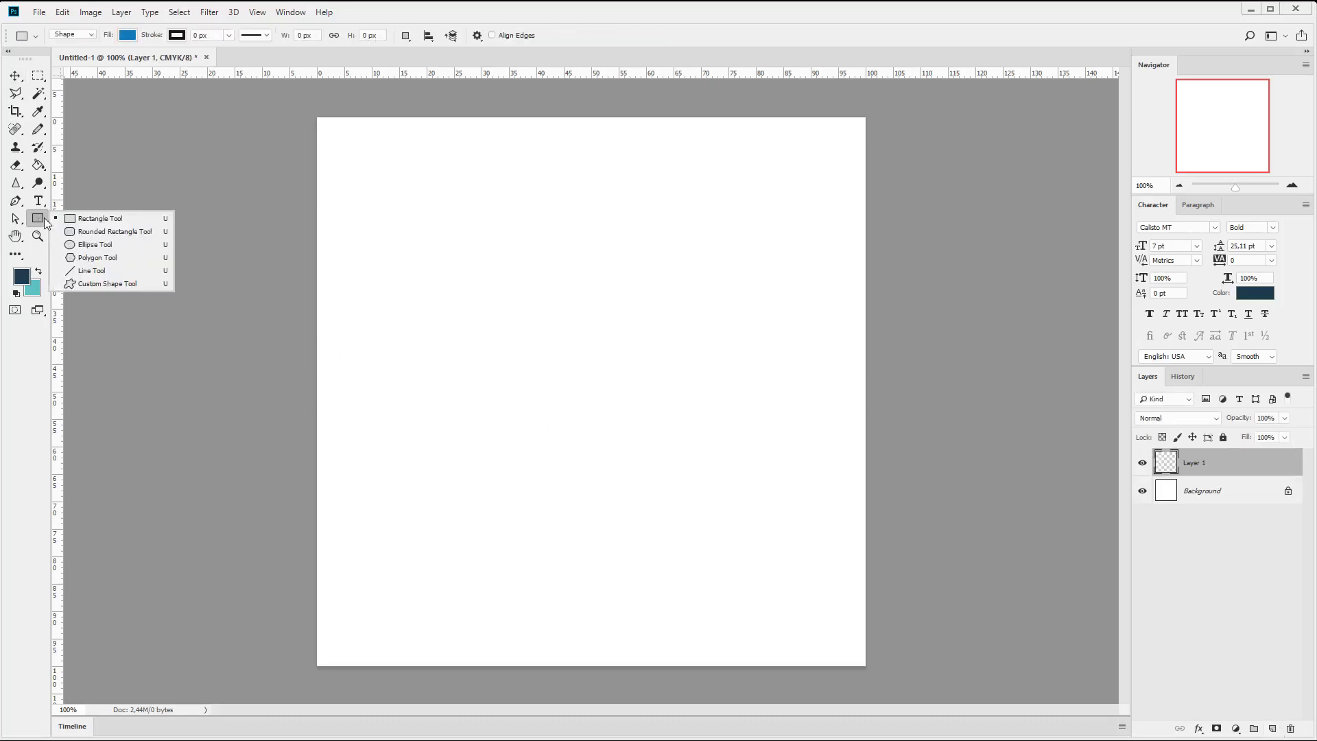
pyautogui.click(103, 241)
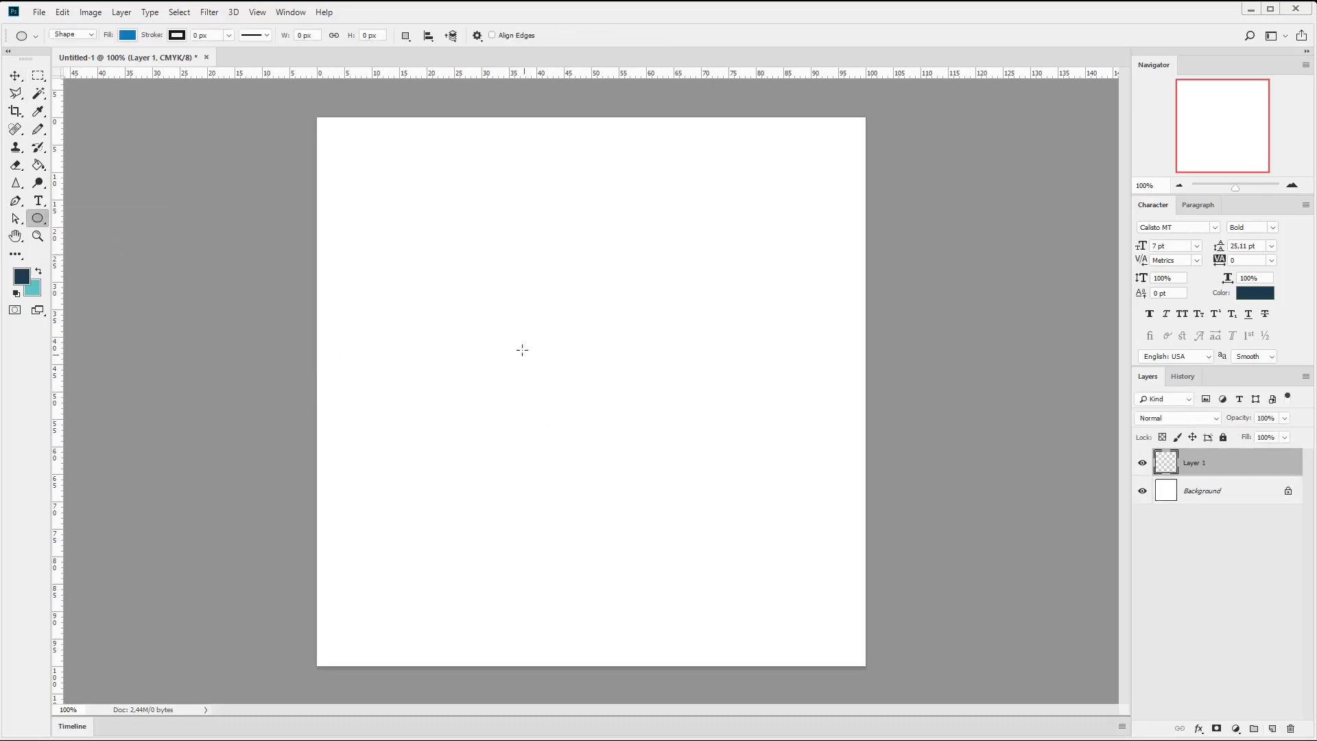
pyautogui.moveTo(516, 312); pyautogui.dragTo(667, 457)
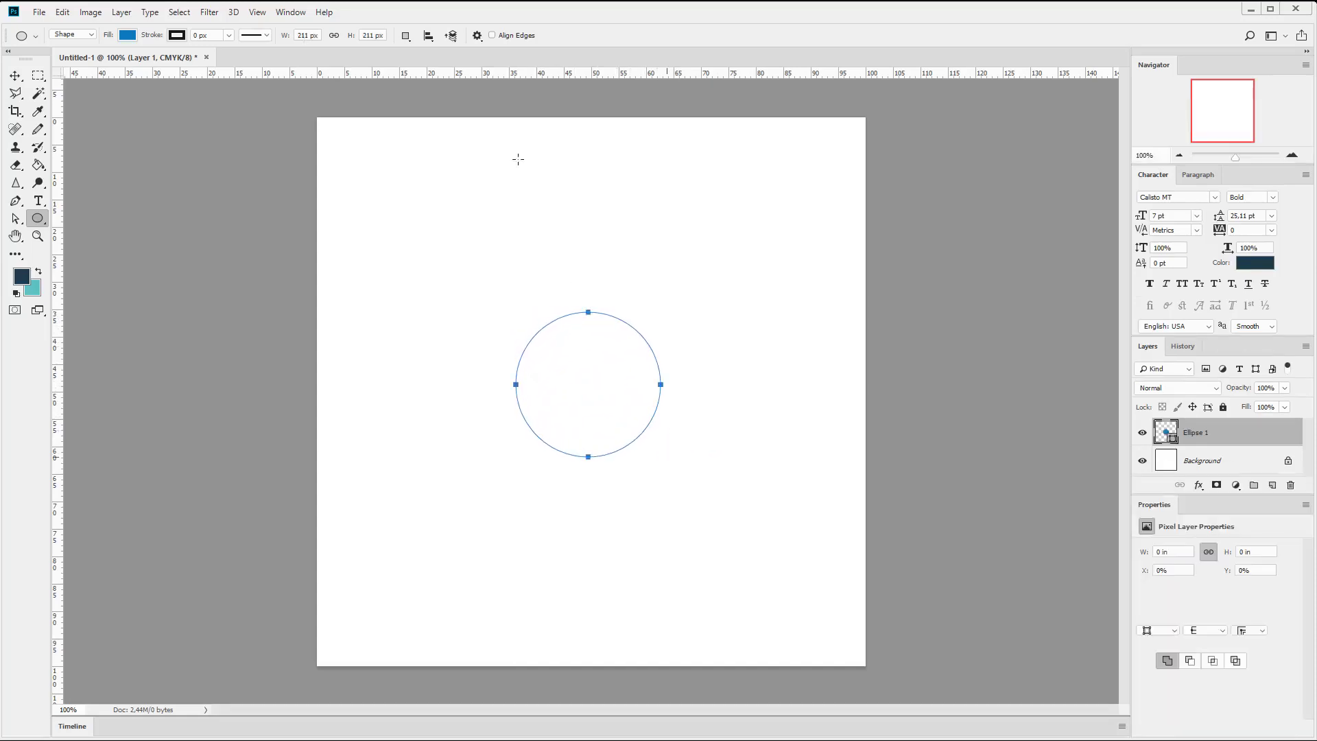
pyautogui.click(20, 76)
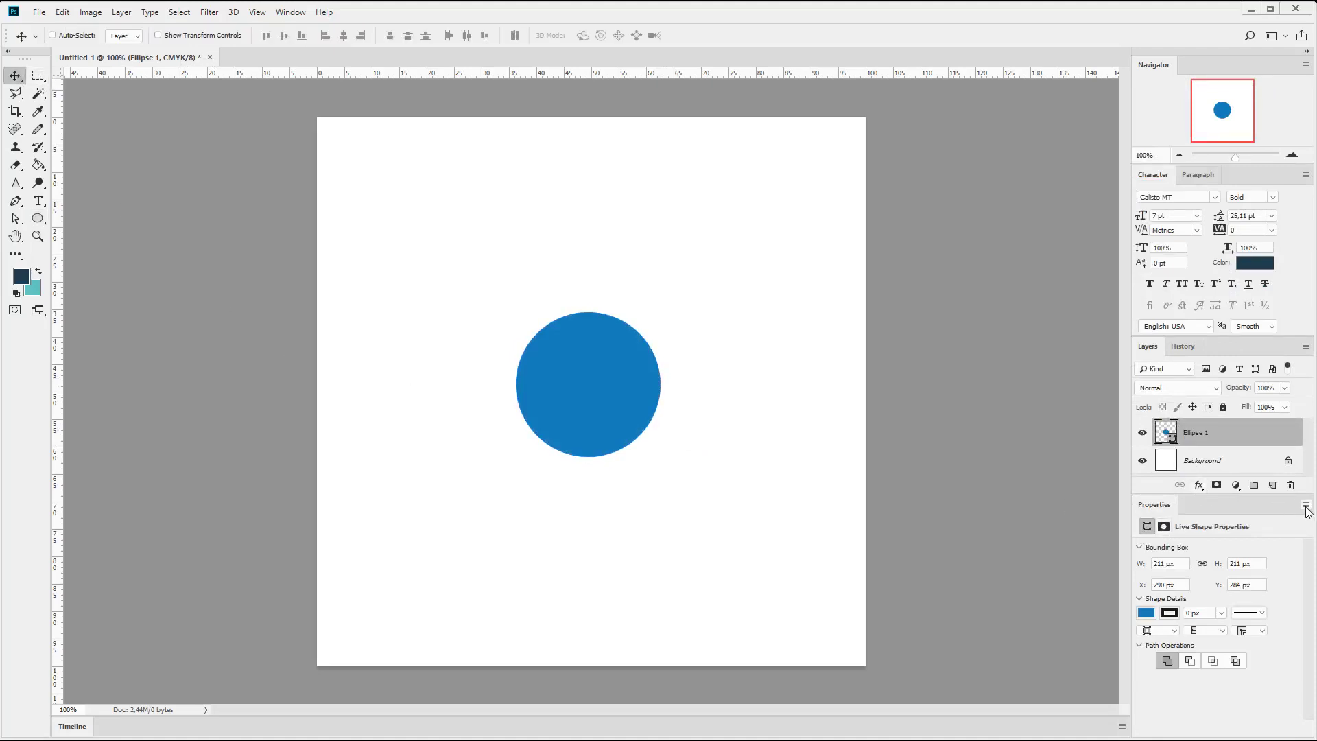
pyautogui.click(1305, 508)
pyautogui.click(1247, 533)
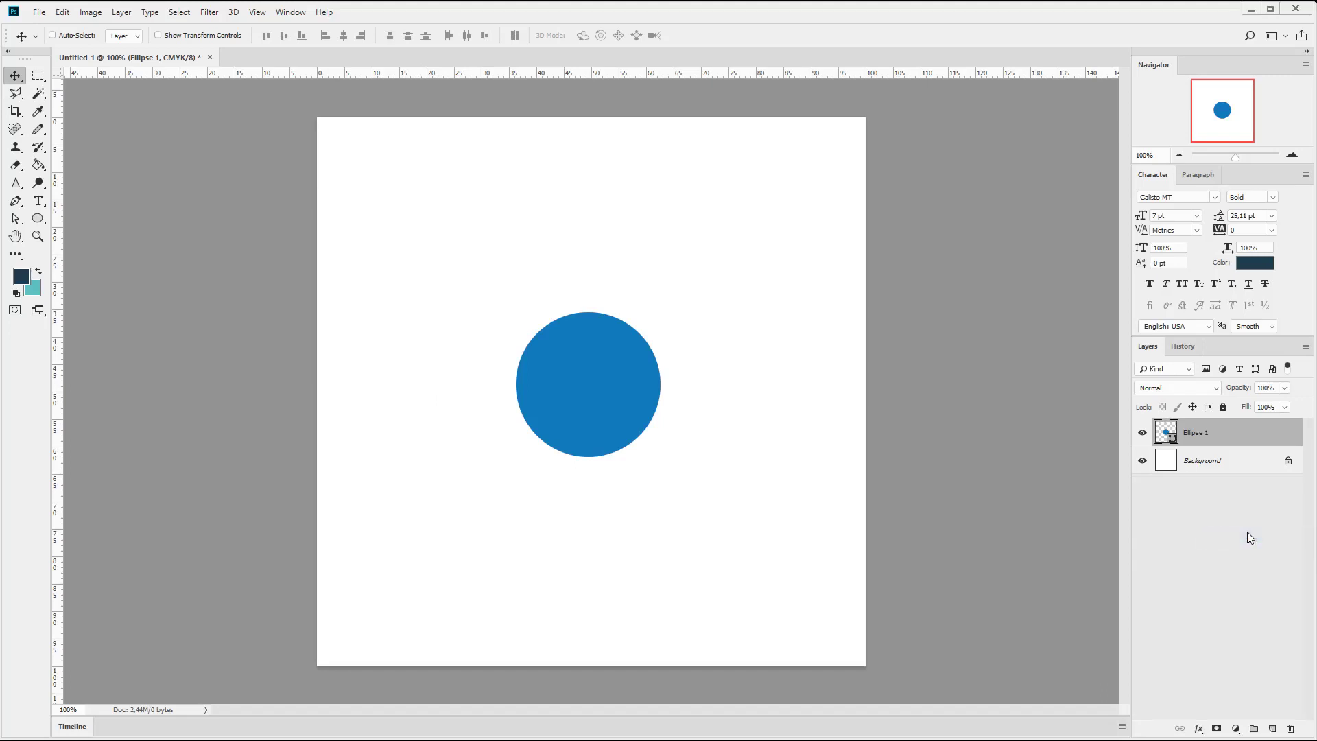
# Step: Stretch the circle's top anchor straight up until the shape is about 333 px tall, and shorten both of that anchor's handles
pyautogui.click(15, 218)
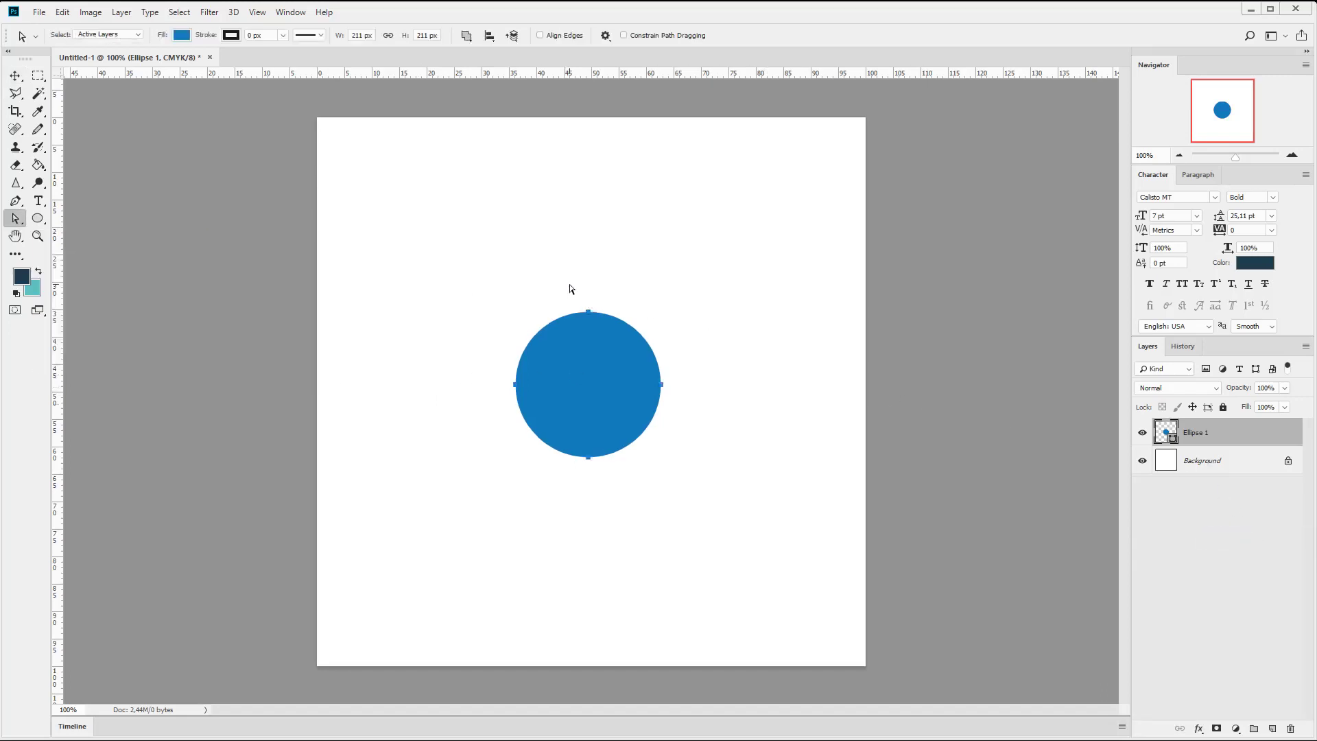
pyautogui.moveTo(607, 326); pyautogui.dragTo(589, 227)
pyautogui.click(632, 295)
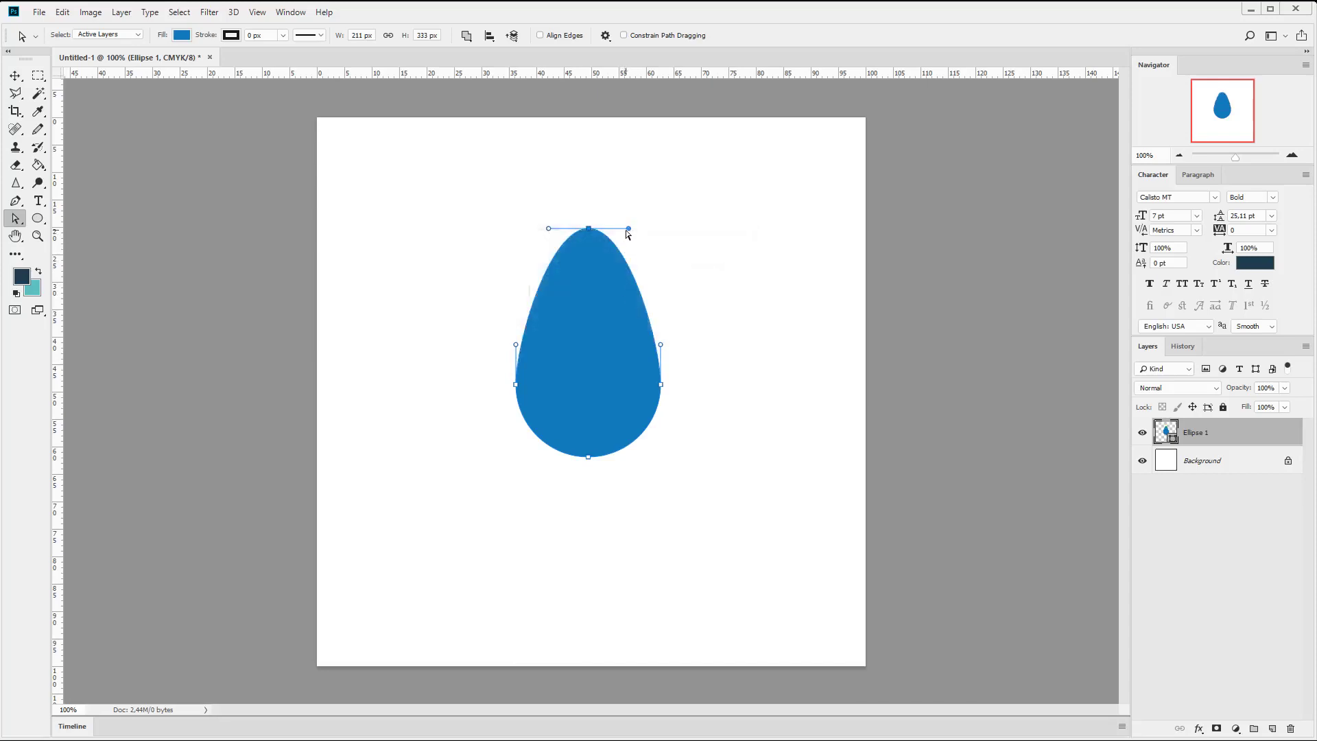
pyautogui.moveTo(629, 228); pyautogui.dragTo(601, 235)
pyautogui.moveTo(549, 231); pyautogui.dragTo(577, 231)
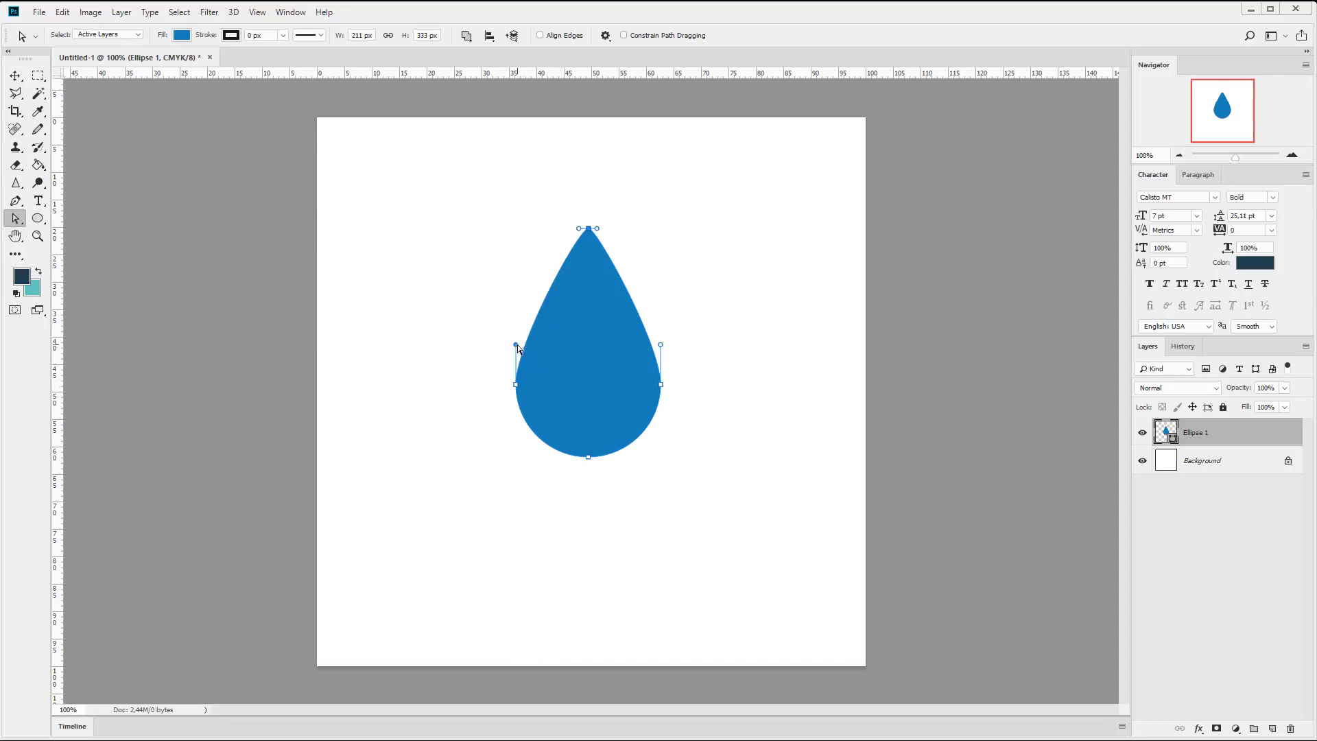
# Step: Extend the upper handles of both side anchors to the same height using a temporary horizontal guide, and remove the guide
pyautogui.moveTo(659, 73); pyautogui.dragTo(661, 318)
pyautogui.moveTo(517, 345); pyautogui.dragTo(520, 321)
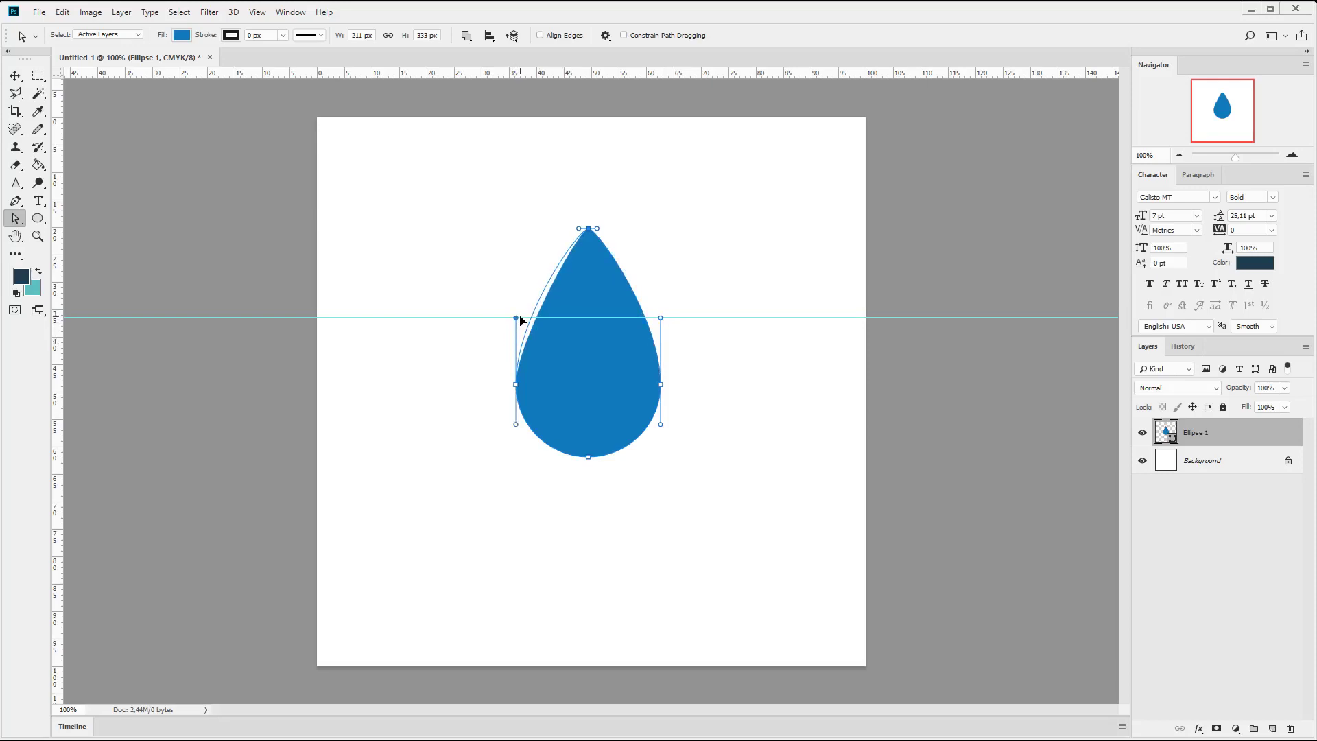
pyautogui.moveTo(519, 320); pyautogui.dragTo(519, 318)
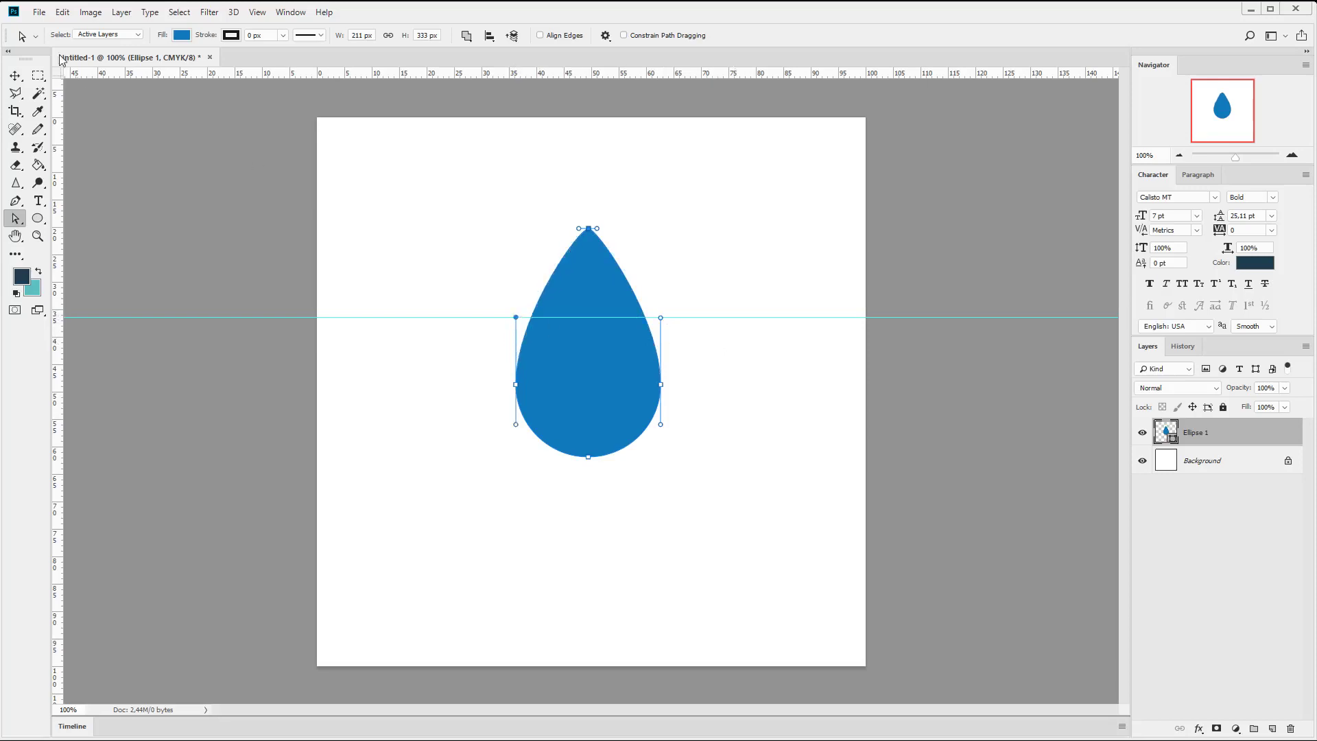
pyautogui.click(13, 76)
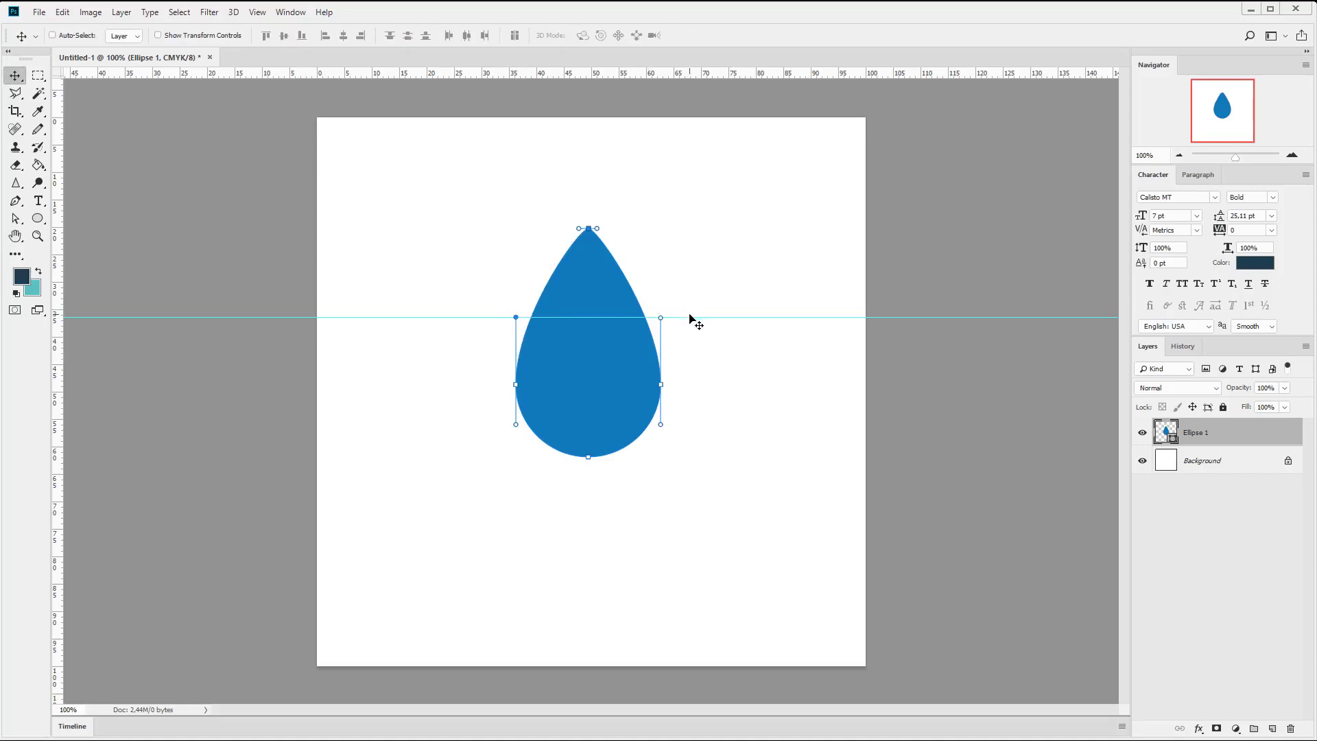
pyautogui.moveTo(690, 318); pyautogui.dragTo(682, 55)
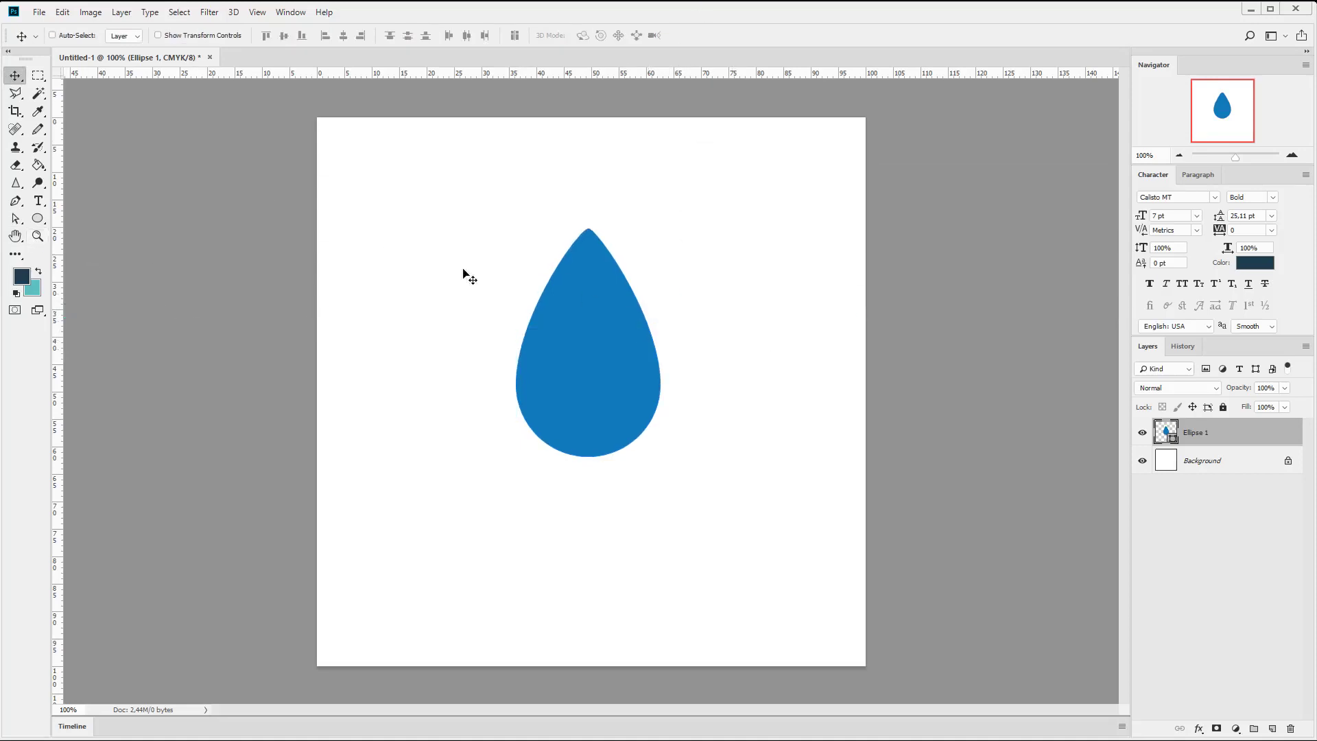
# Step: Pull both handles of the drop's top anchor in close to the anchor to sharpen the tip
pyautogui.hotkey('ctrl', '+')
pyautogui.scroll(3, 590, 225)
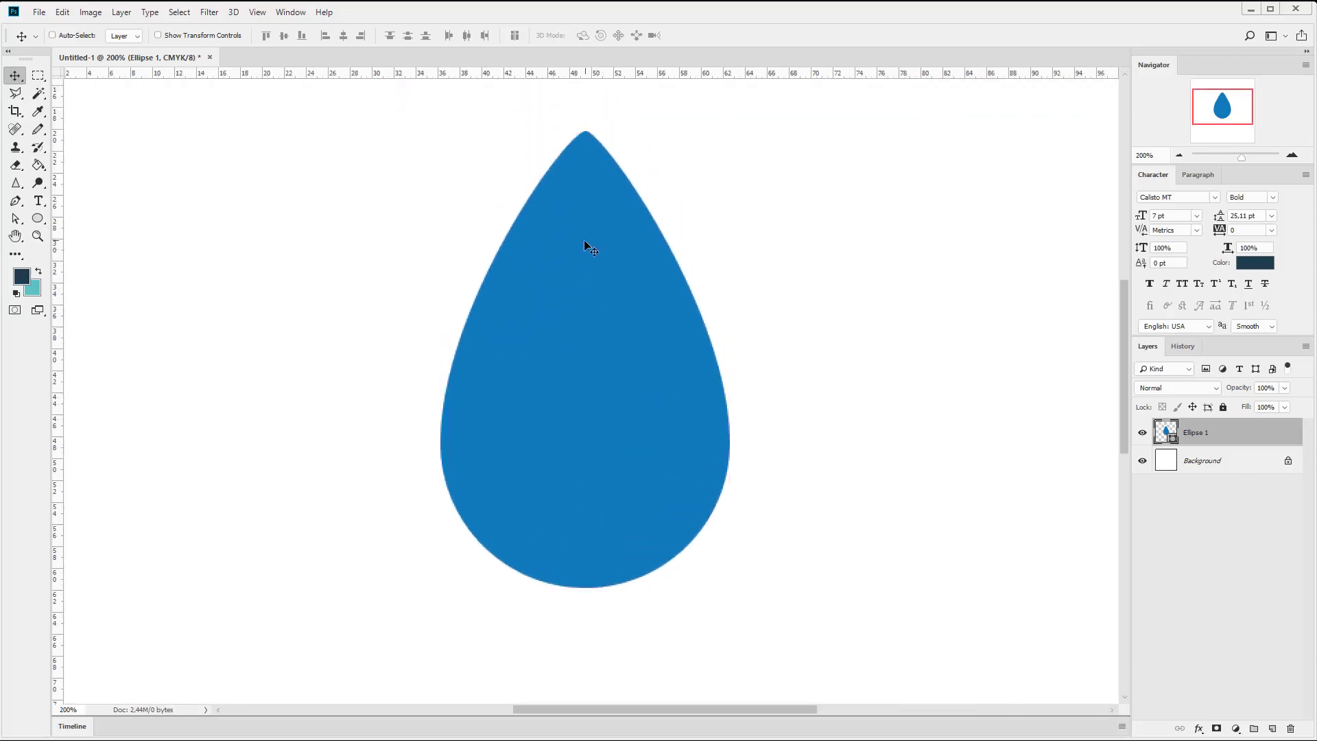
pyautogui.scroll(1, 581, 243)
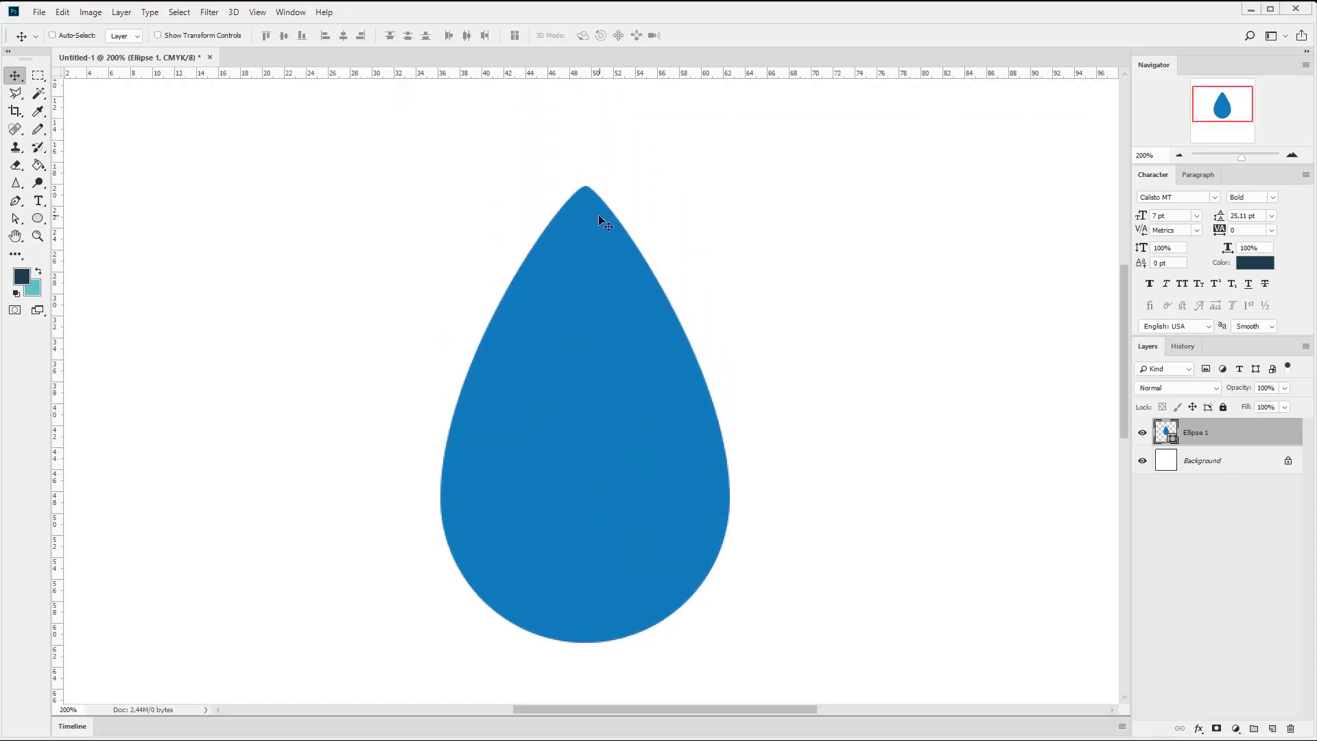
pyautogui.click(15, 218)
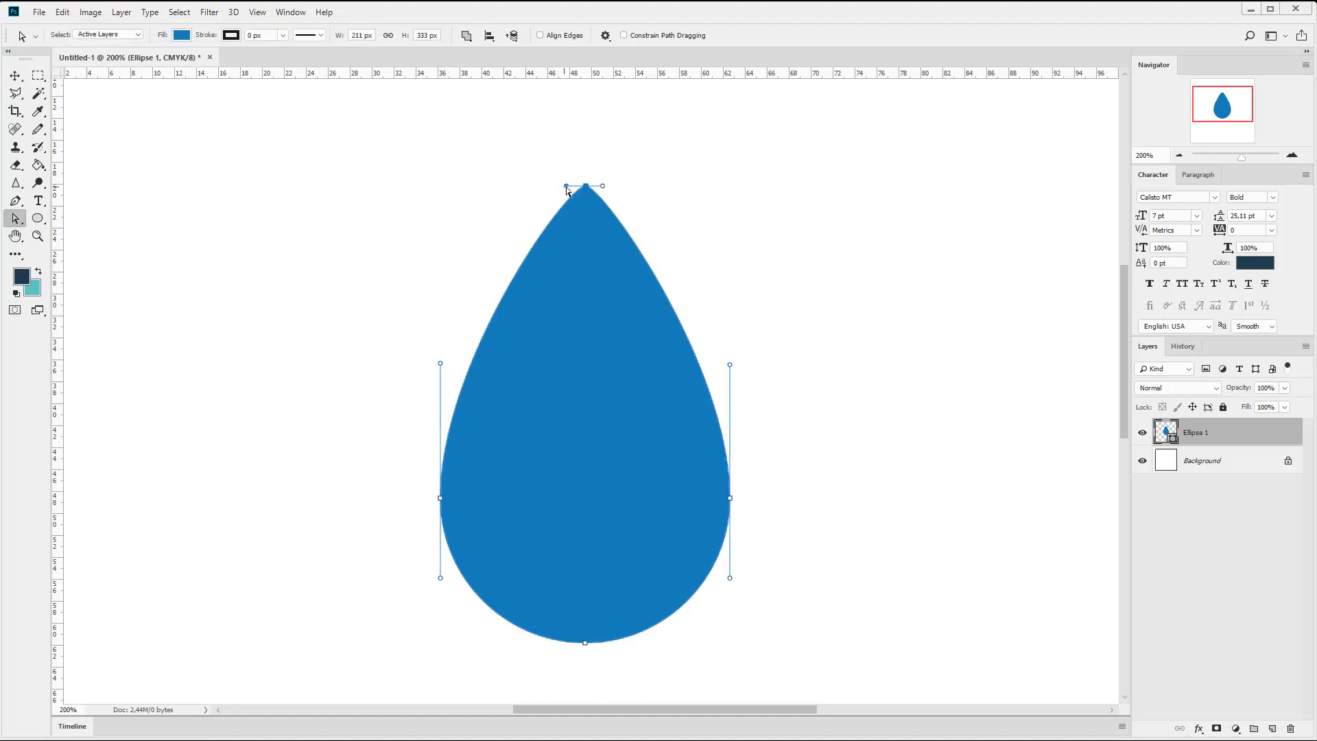
pyautogui.moveTo(567, 186); pyautogui.dragTo(600, 188)
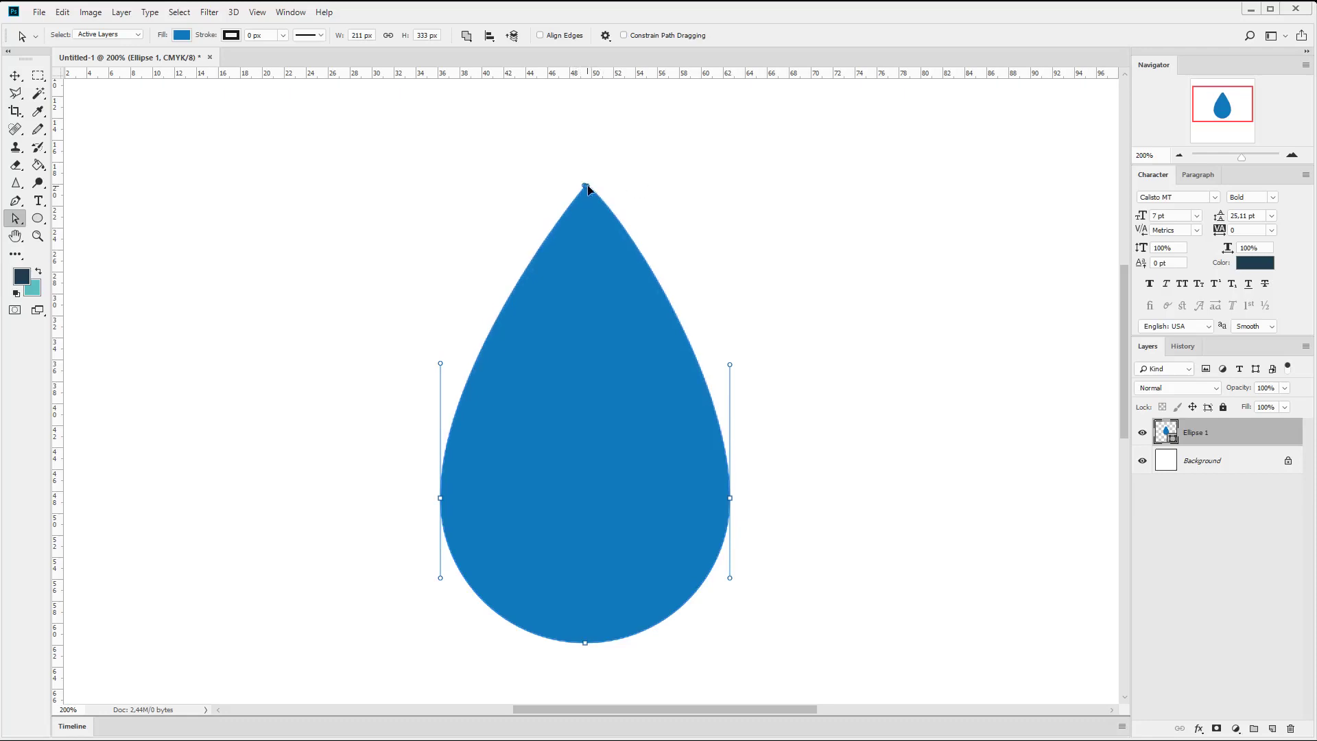
pyautogui.moveTo(587, 186); pyautogui.dragTo(586, 186)
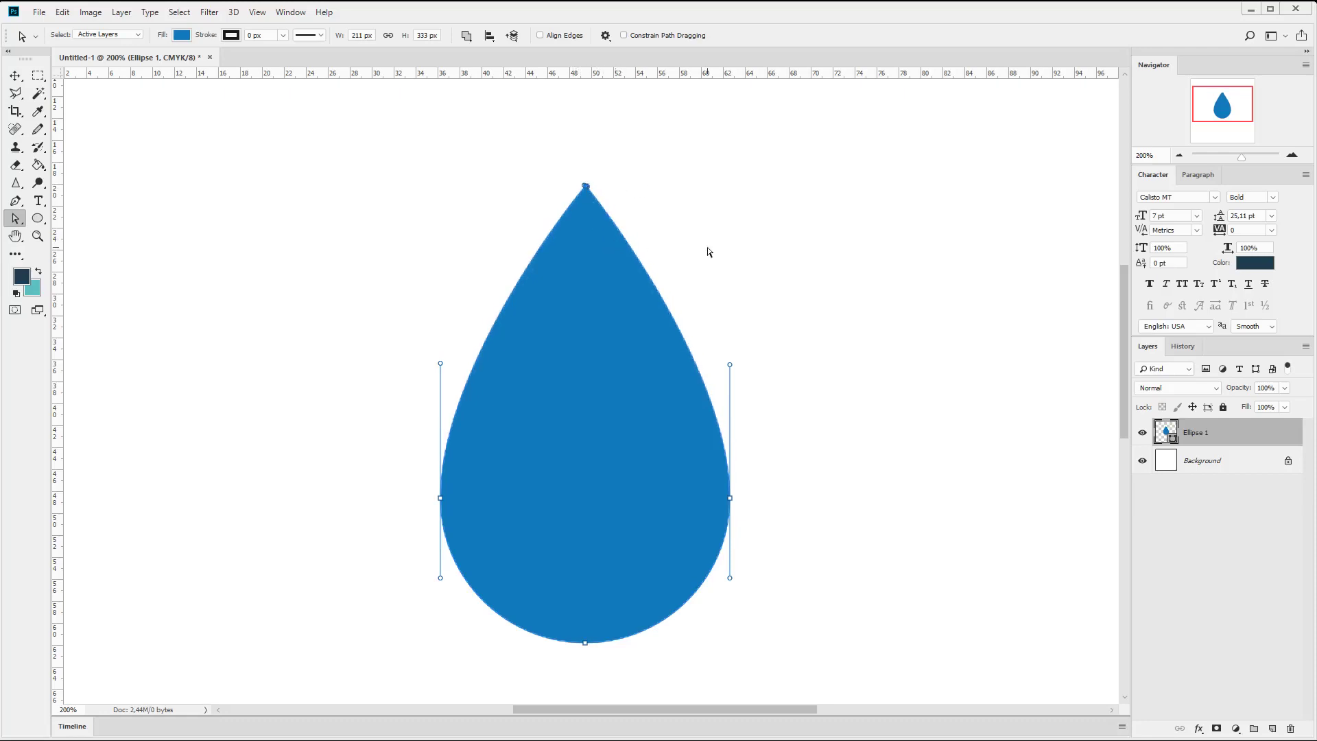
# Step: Fine-tune the top anchor's handles at close range so the drop ends in a clean point
pyautogui.scroll(2, 558, 155)
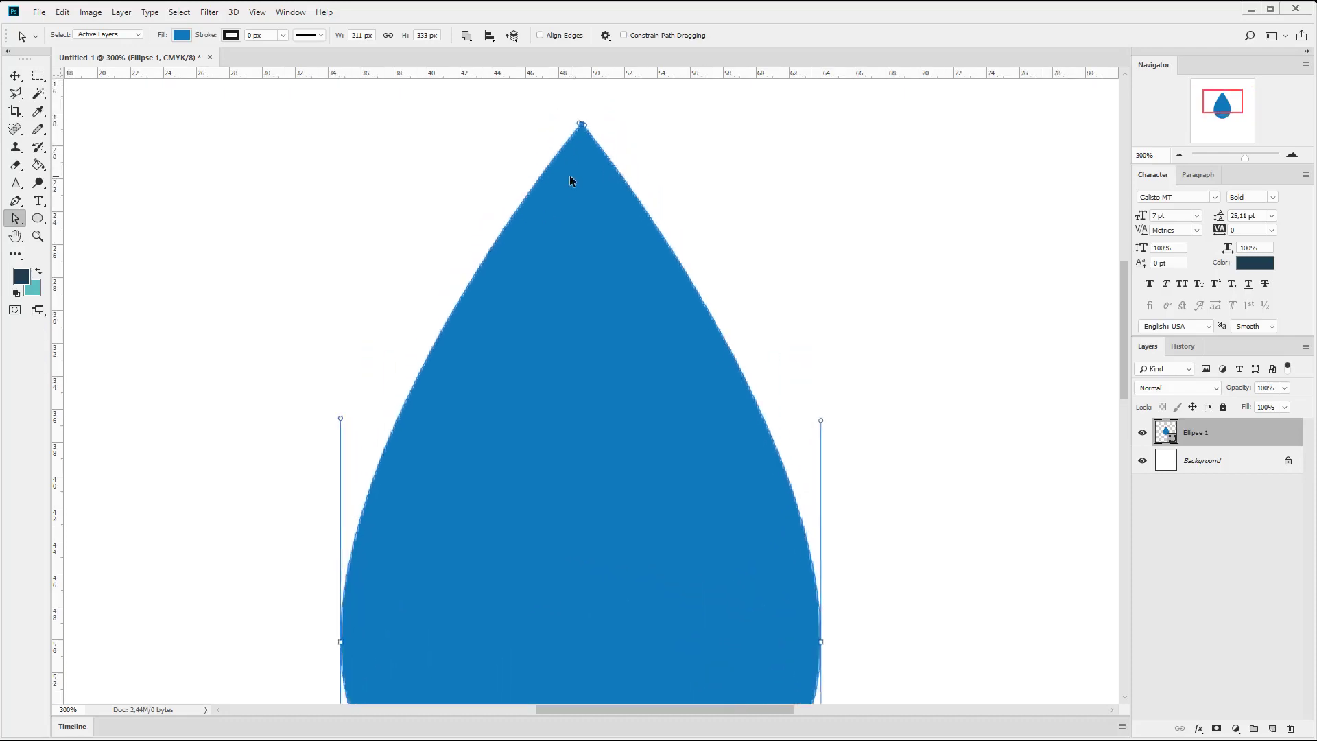
pyautogui.click(578, 135)
pyautogui.moveTo(577, 133); pyautogui.dragTo(576, 135)
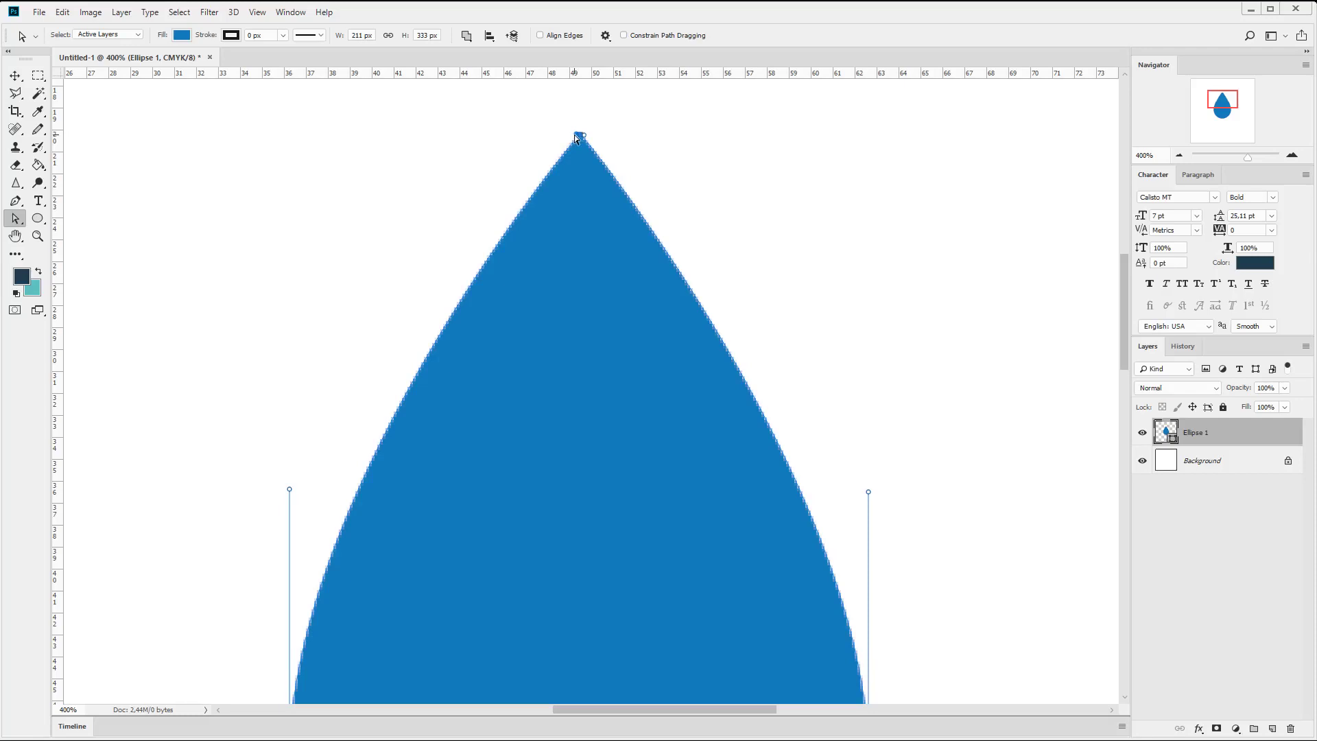
pyautogui.moveTo(574, 134); pyautogui.dragTo(575, 138)
pyautogui.click(16, 75)
pyautogui.click(385, 239)
pyautogui.hotkey('ctrl', '-')
pyautogui.hotkey('ctrl', '-')
pyautogui.hotkey('ctrl', '-')
pyautogui.hotkey('ctrl', '-')
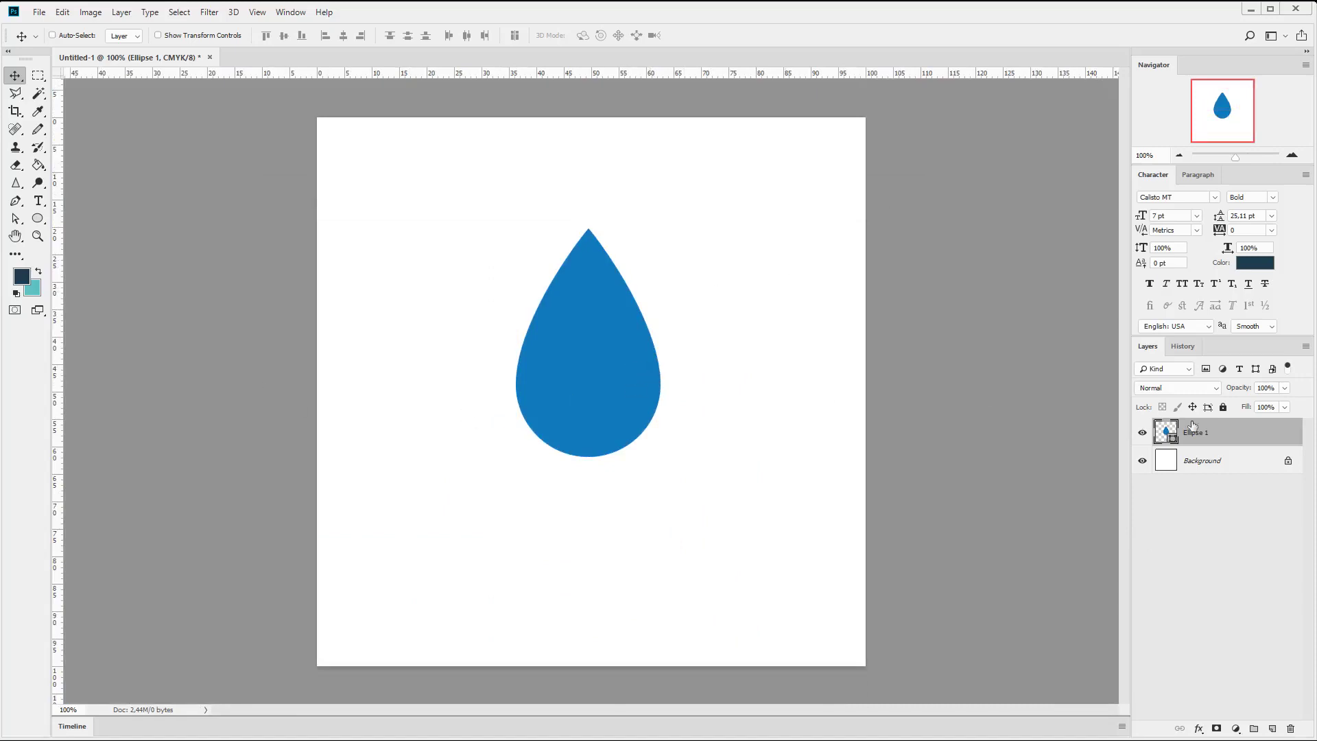
# Step: Duplicate the Ellipse 1 layer within the same document
pyautogui.rightClick(1240, 436)
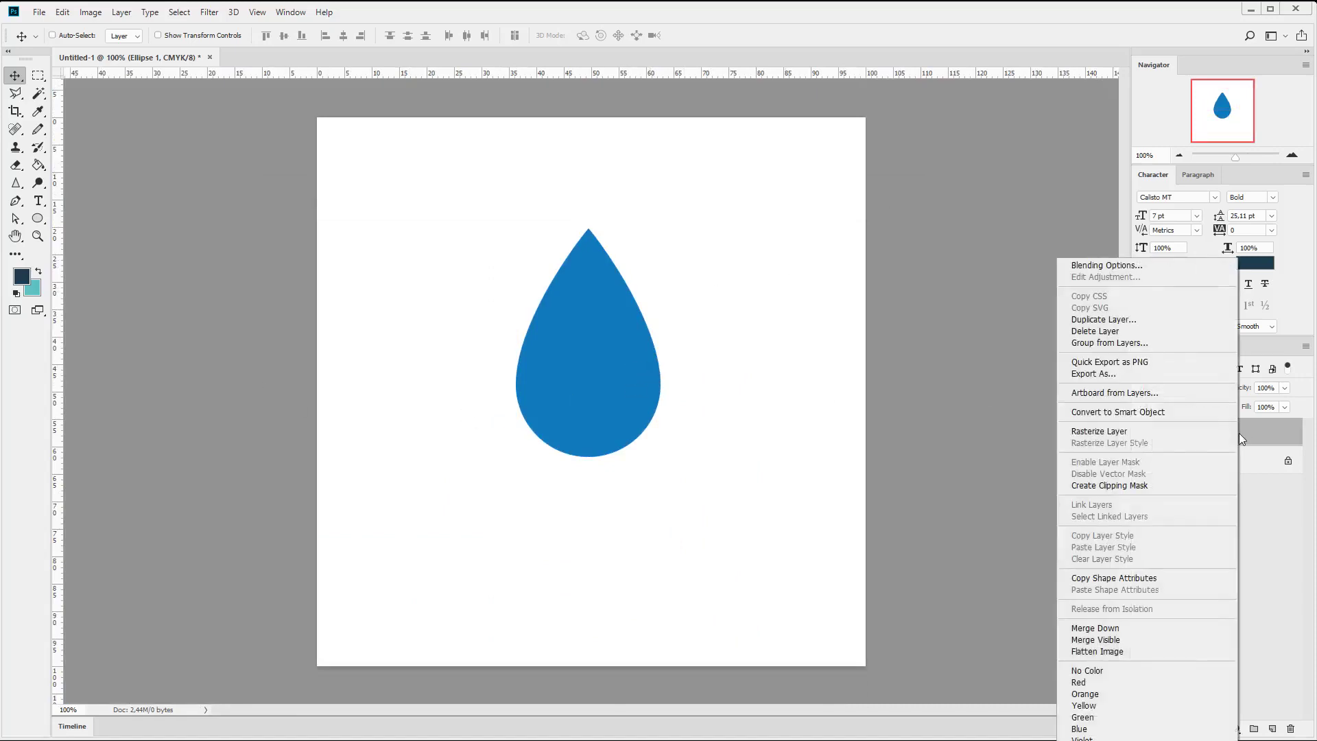
pyautogui.click(1150, 326)
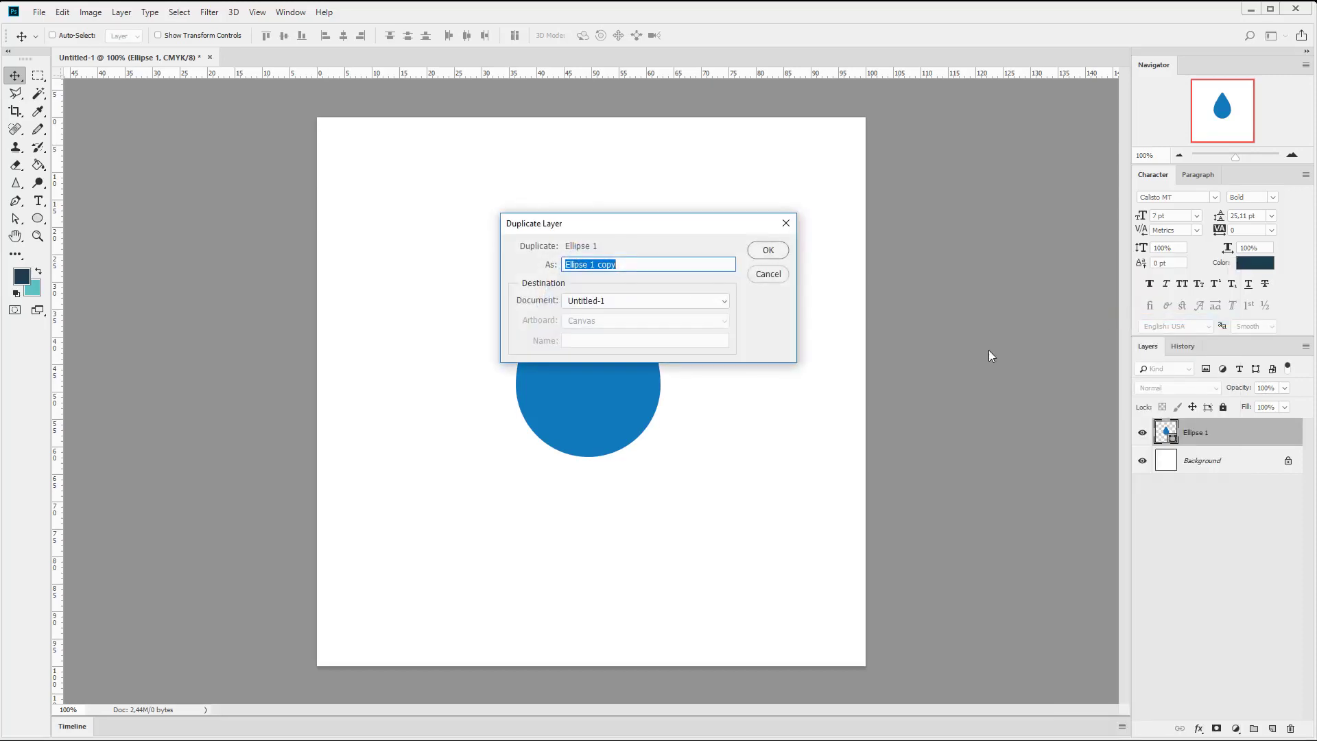
pyautogui.press('Return')
# Step: Scale the duplicate drop to 80% in width and height, and move it about 100 px to the right
pyautogui.hotkey('ctrl', 't')
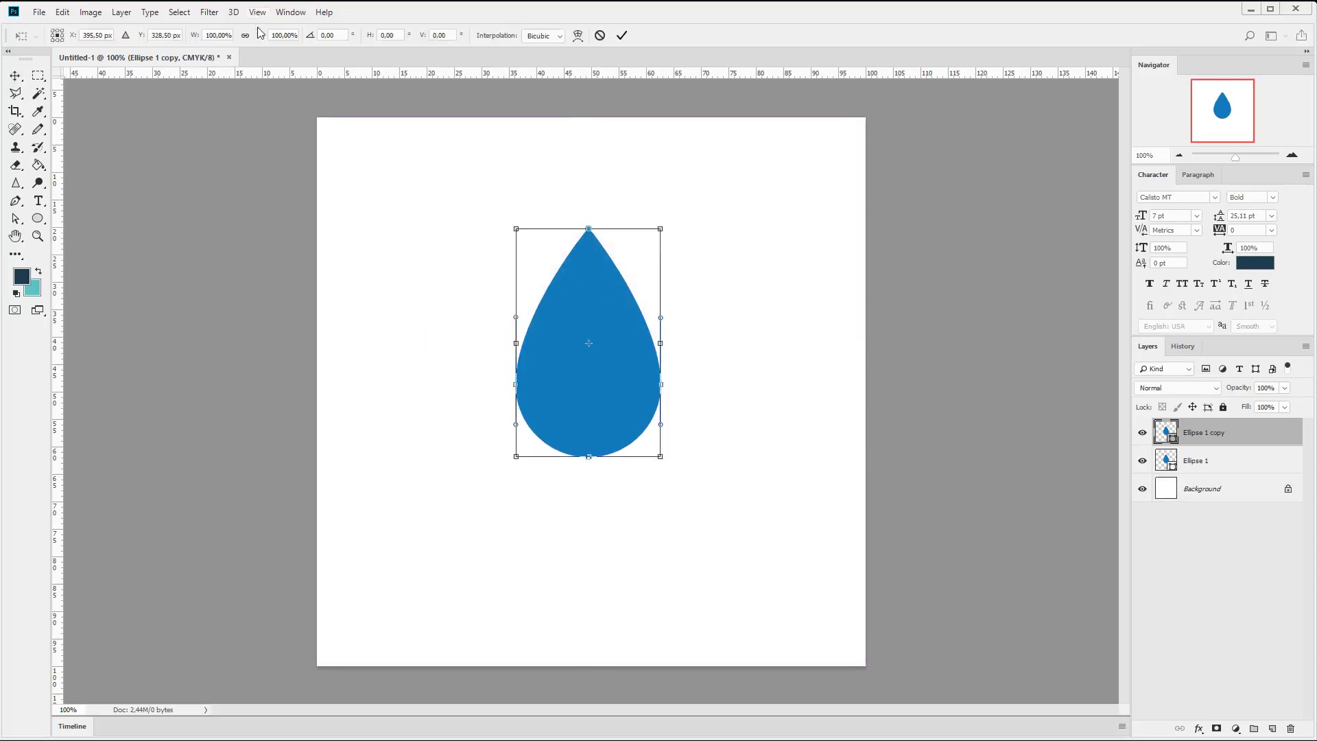
pyautogui.doubleClick(283, 34)
pyautogui.write('80')
pyautogui.press('Return')
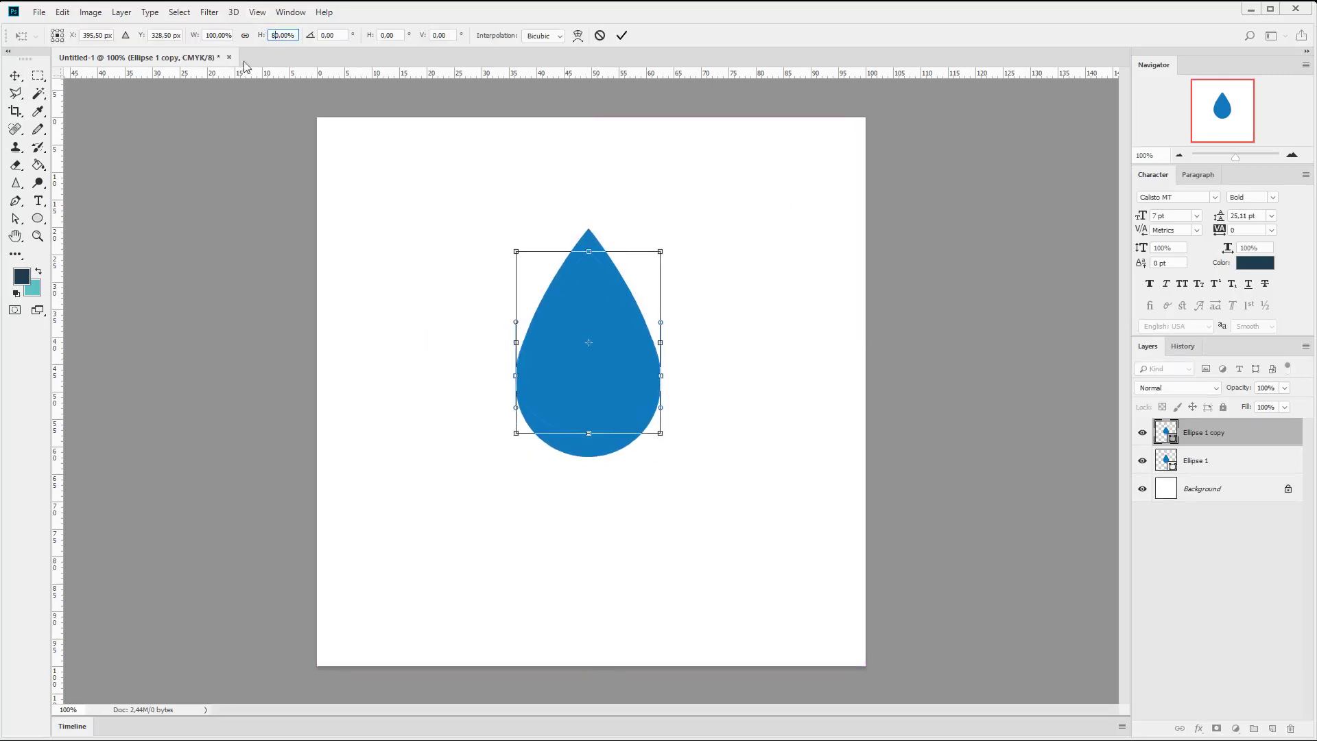
pyautogui.doubleClick(214, 34)
pyautogui.write('80')
pyautogui.press('Return')
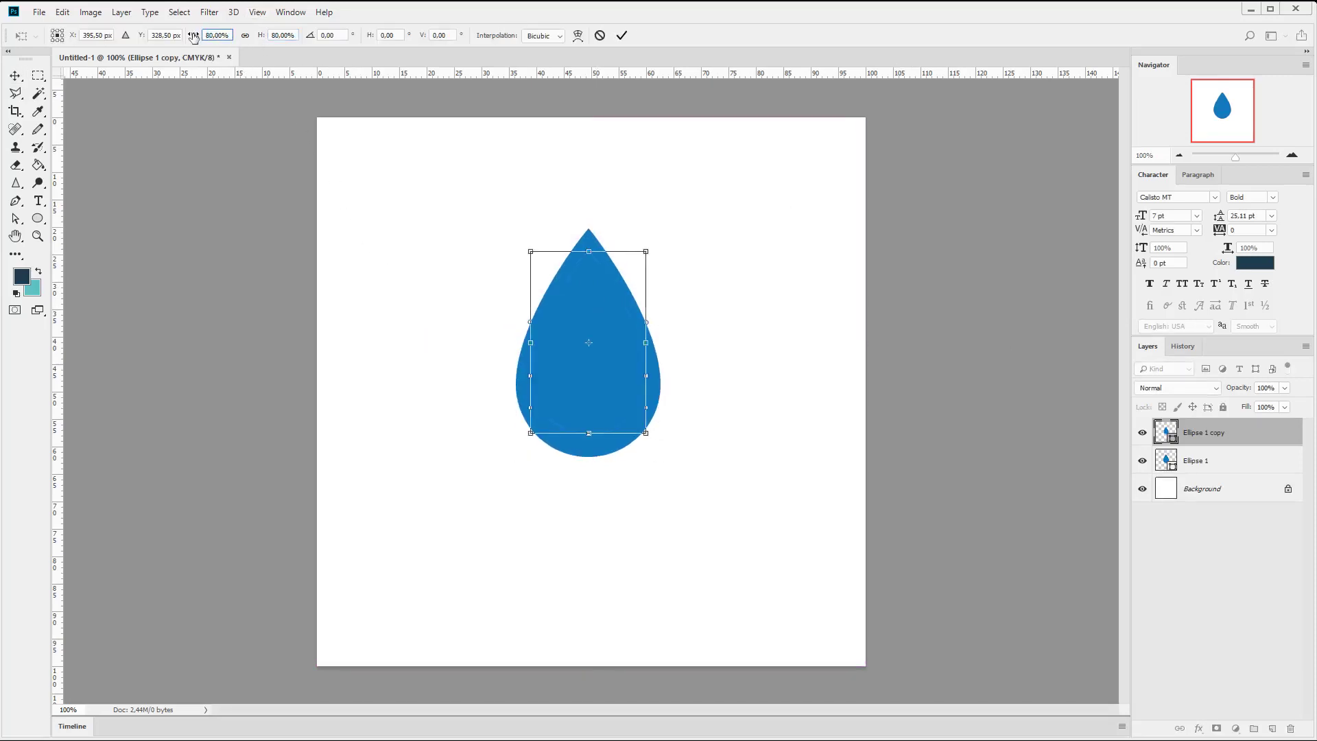
pyautogui.click(15, 76)
pyautogui.click(589, 301)
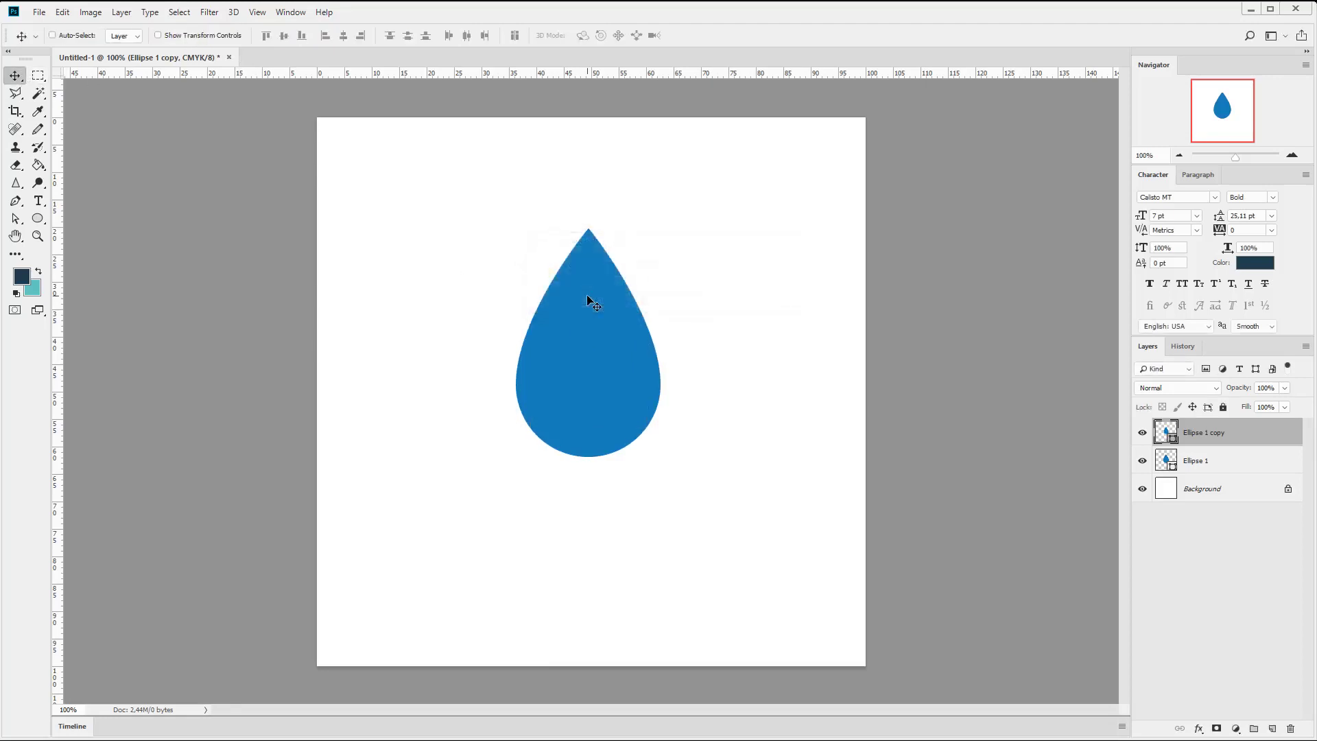
pyautogui.moveTo(612, 339); pyautogui.dragTo(682, 340)
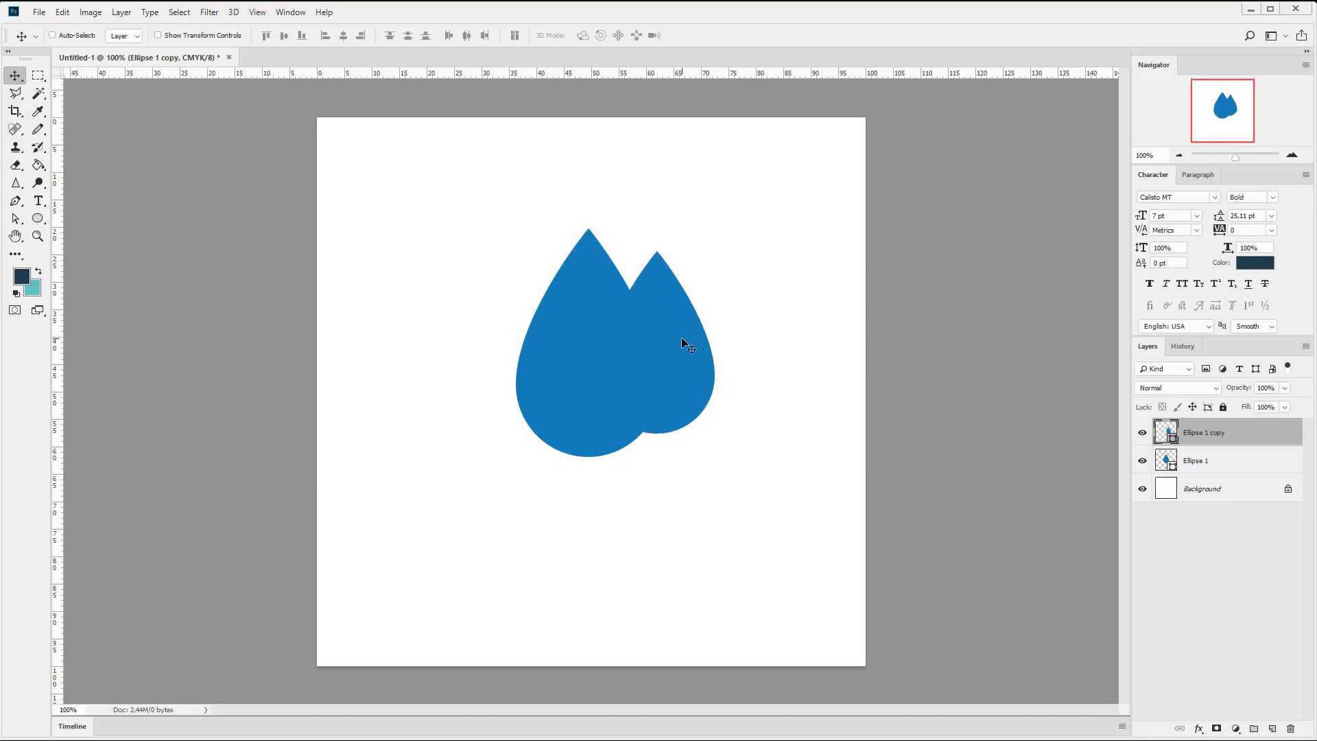
# Step: Change the smaller drop's fill colour to dark navy 102d40
pyautogui.doubleClick(1163, 430)
pyautogui.click(798, 243)
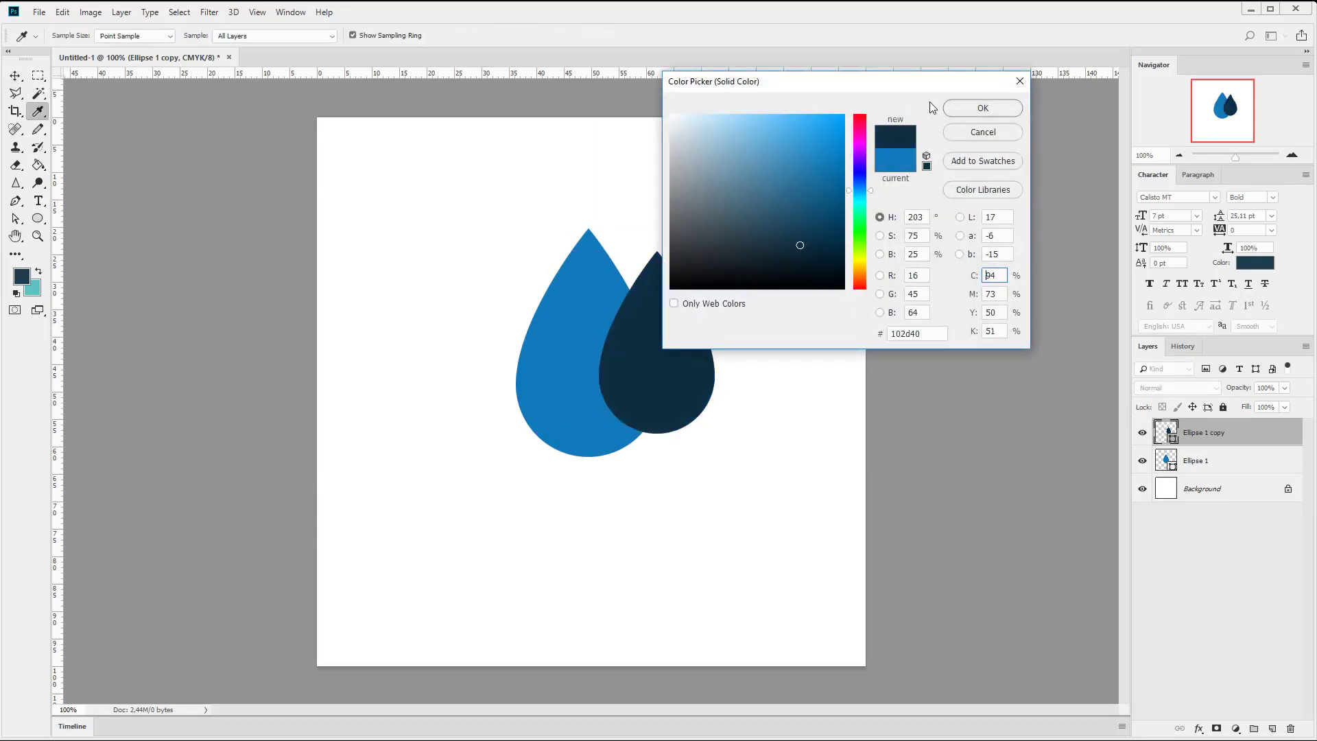
pyautogui.click(952, 111)
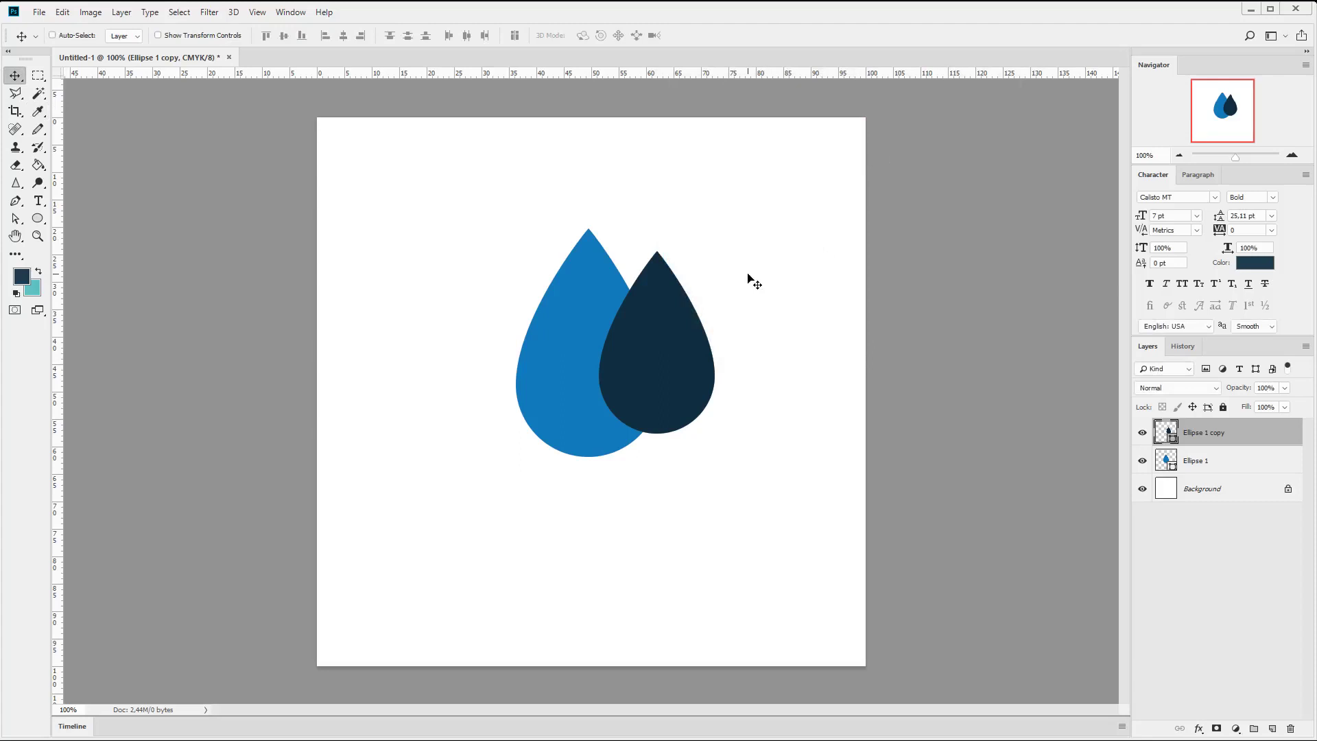
# Step: Rotate the navy drop 20° clockwise and move it left over the body of the blue drop
pyautogui.hotkey('ctrl', 't')
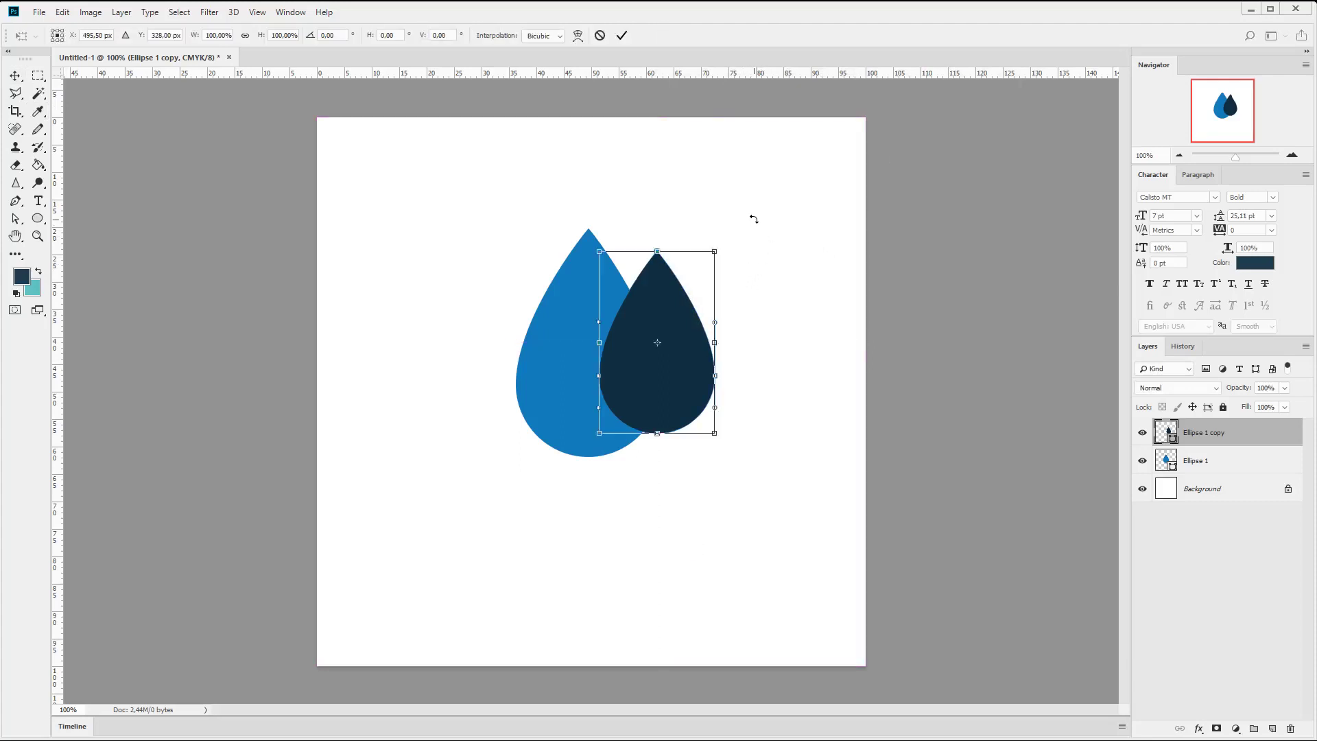
pyautogui.moveTo(753, 218); pyautogui.dragTo(781, 266)
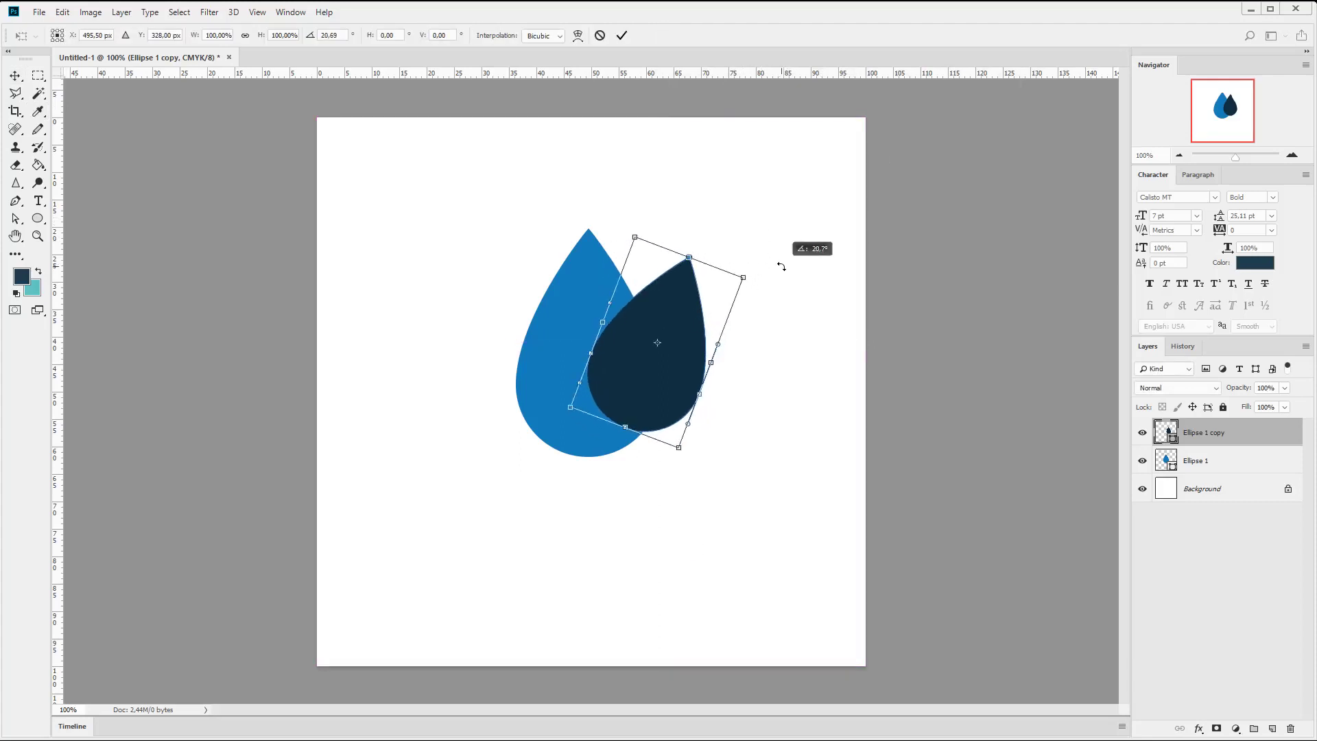
pyautogui.click(346, 35)
pyautogui.write('25')
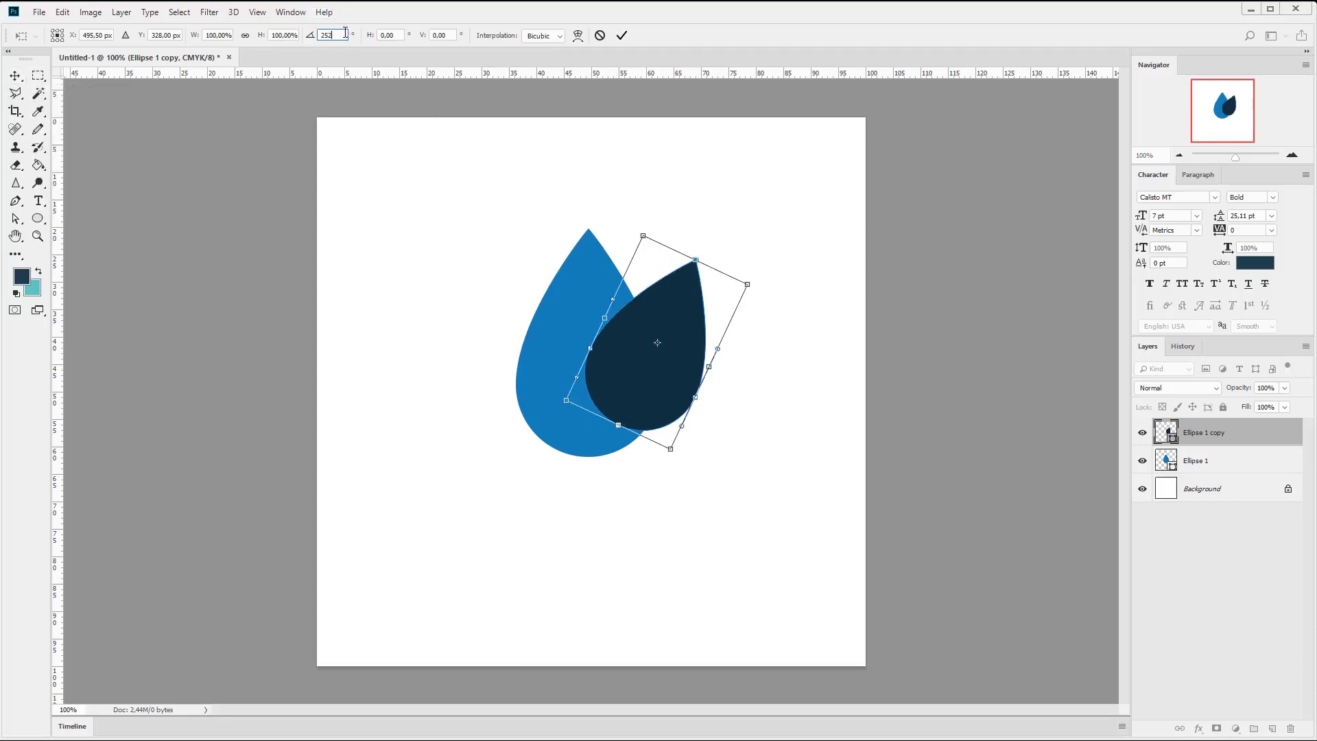
pyautogui.press('BackSpace')
pyautogui.write('0')
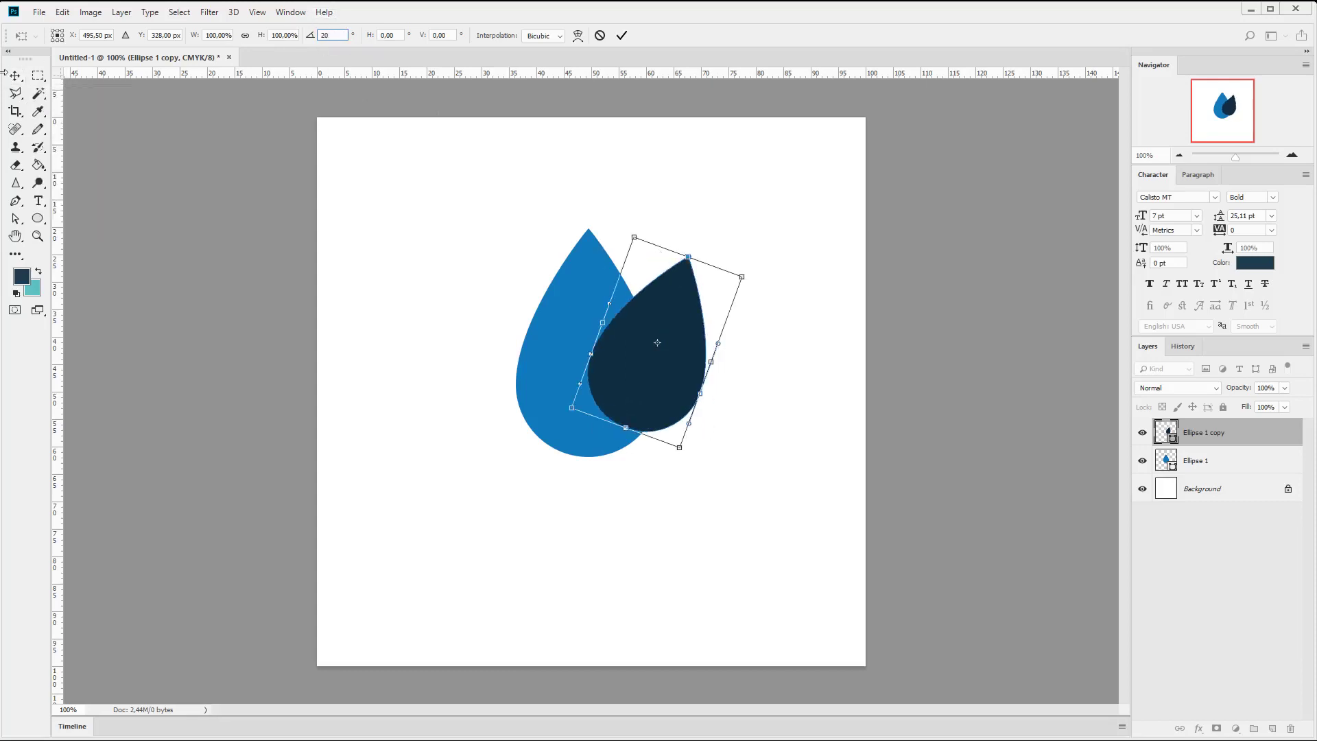
pyautogui.click(15, 76)
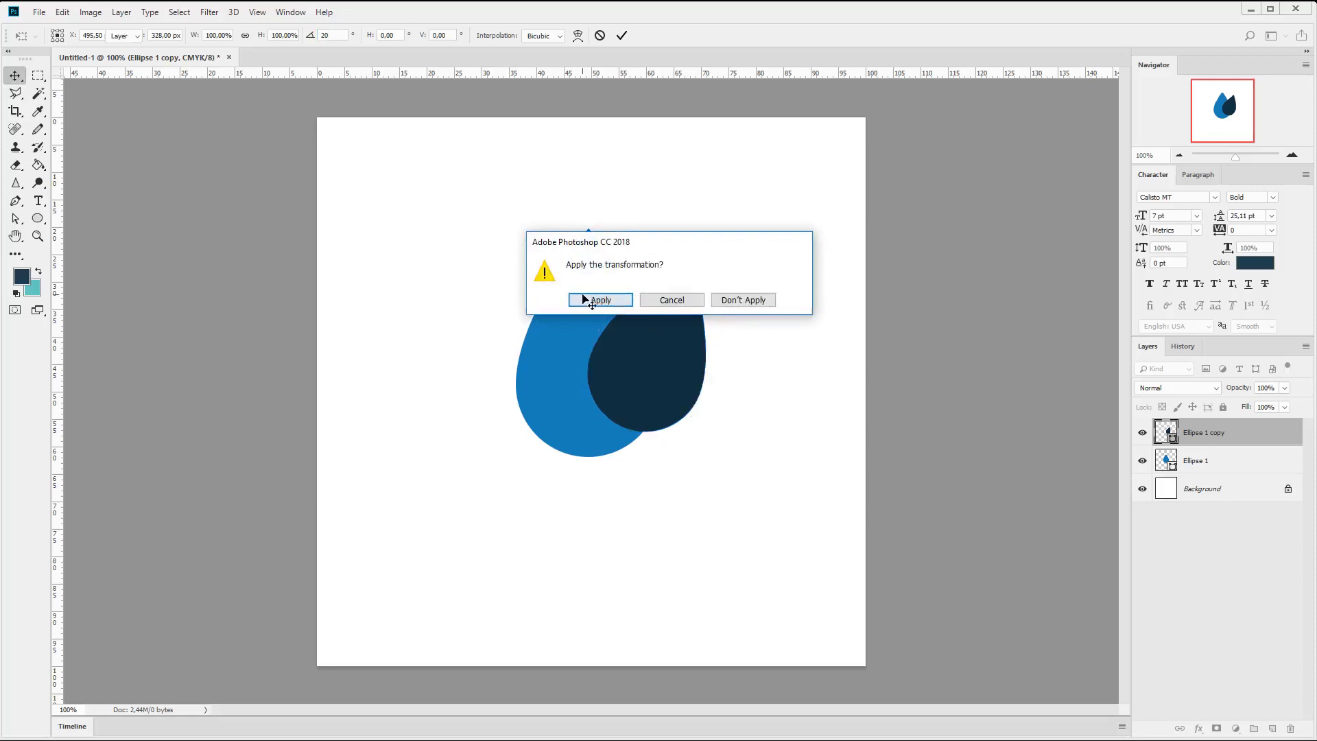
pyautogui.click(590, 300)
pyautogui.moveTo(733, 320); pyautogui.dragTo(676, 336)
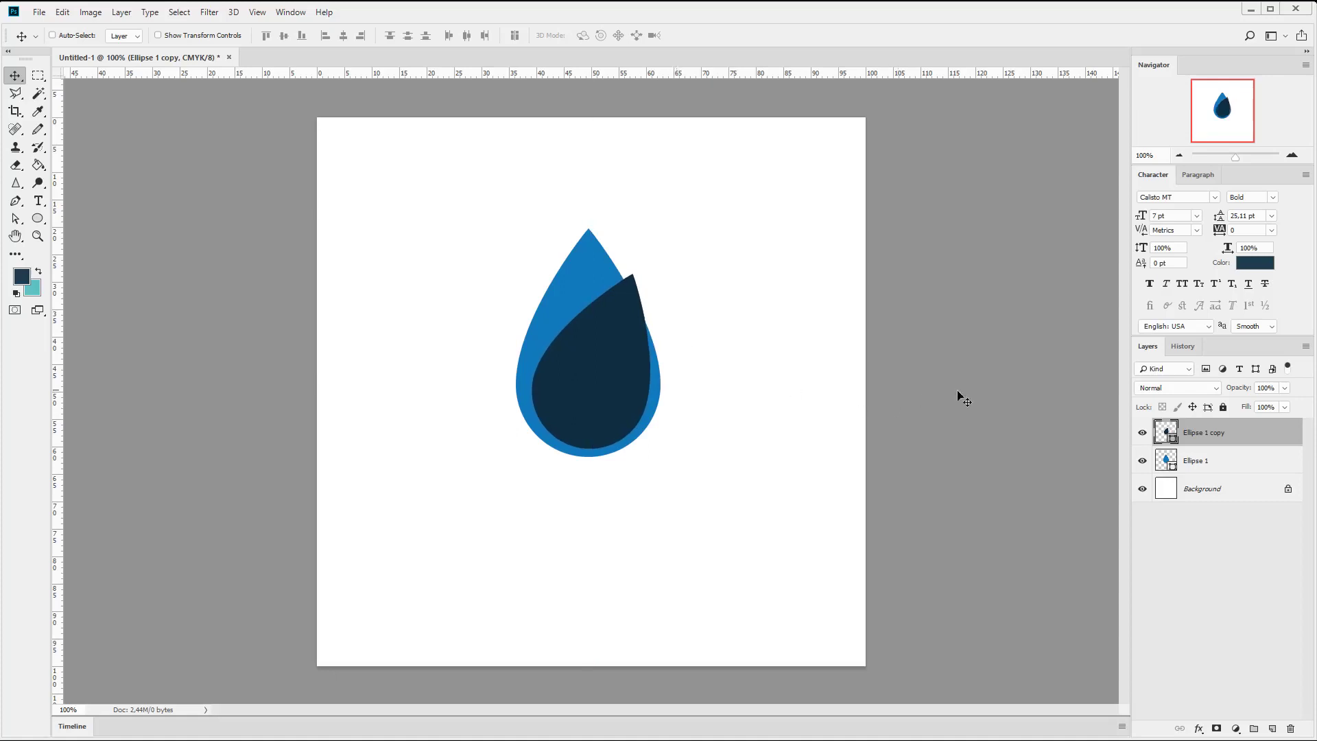
# Step: Duplicate the navy drop layer within the document and flip the duplicate horizontally
pyautogui.rightClick(1224, 439)
pyautogui.click(1159, 318)
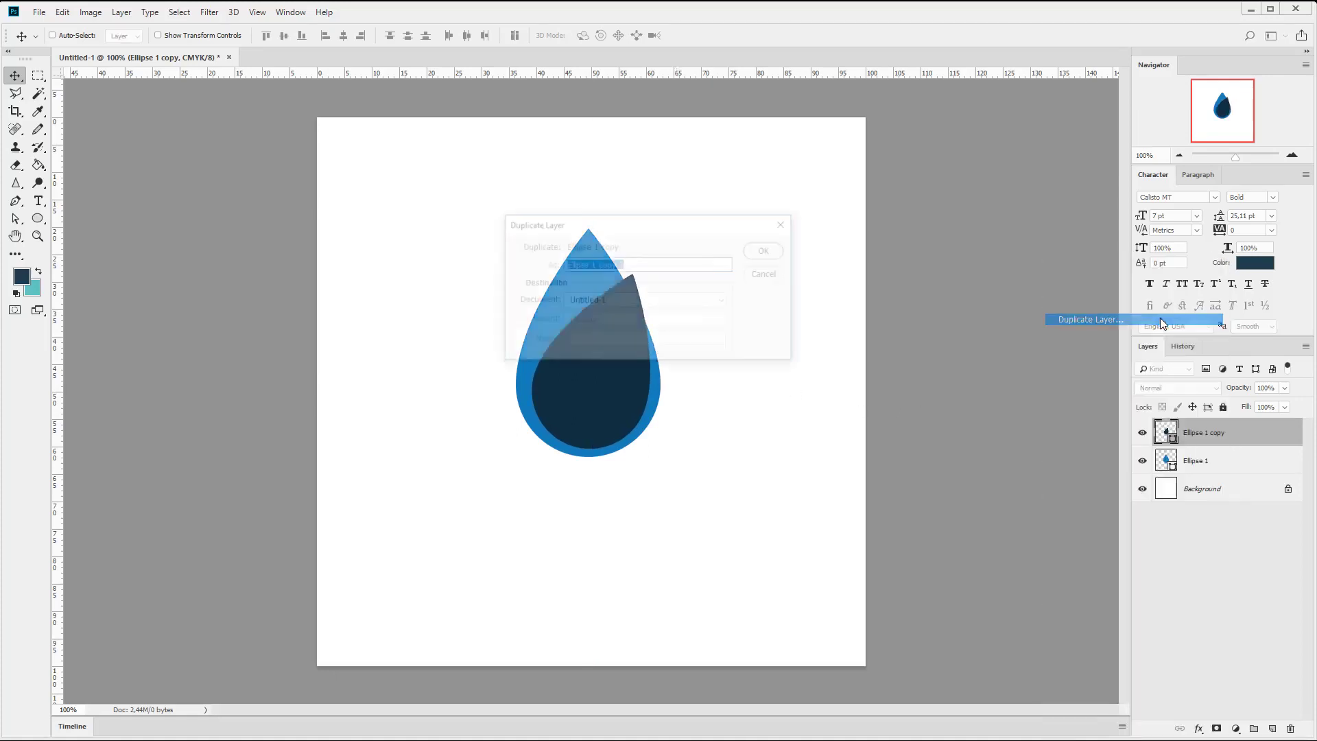
pyautogui.press('Return')
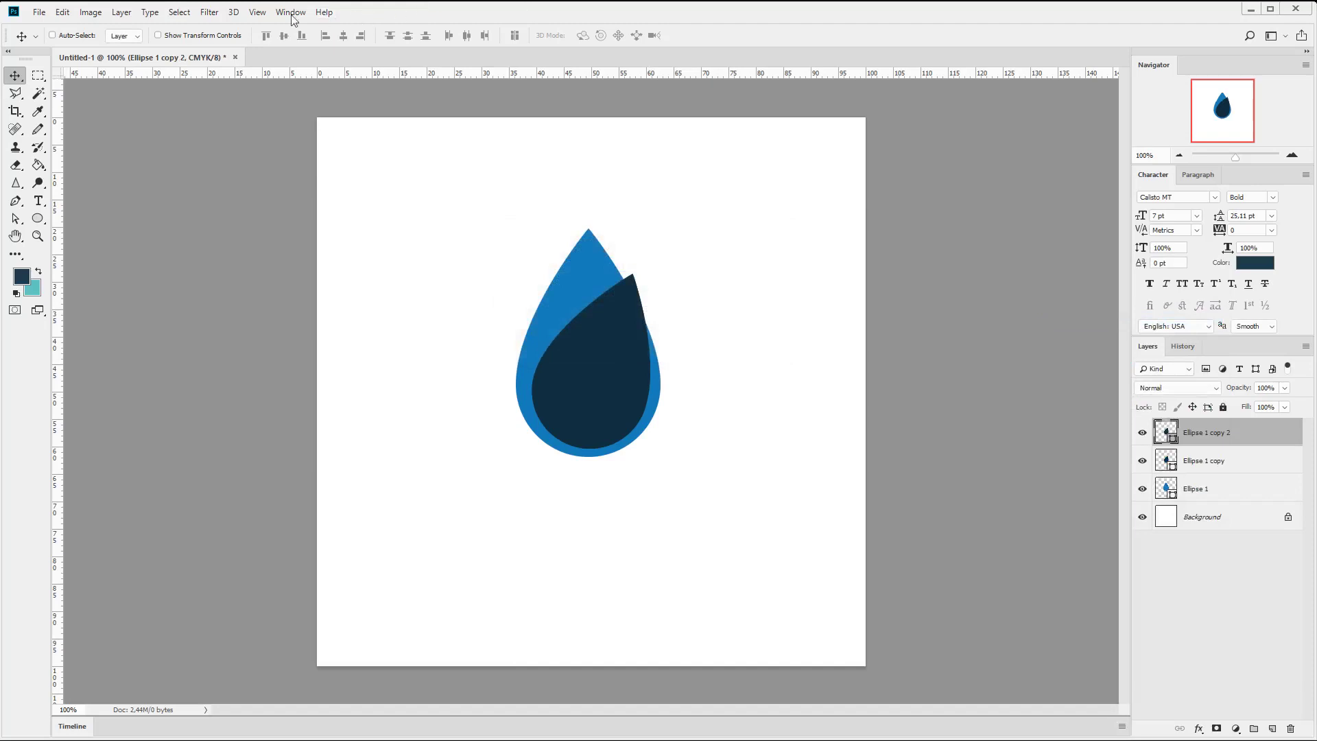
pyautogui.click(62, 13)
pyautogui.moveTo(113, 314)
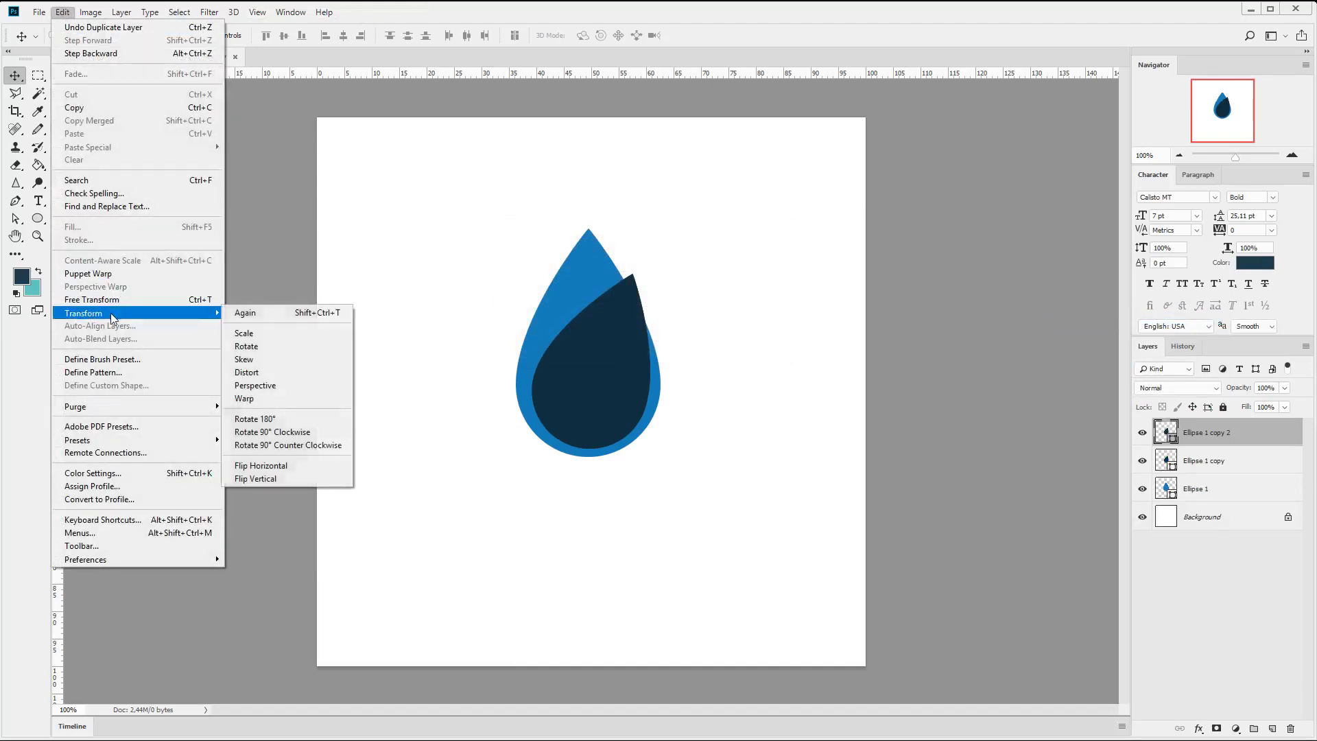
pyautogui.click(304, 465)
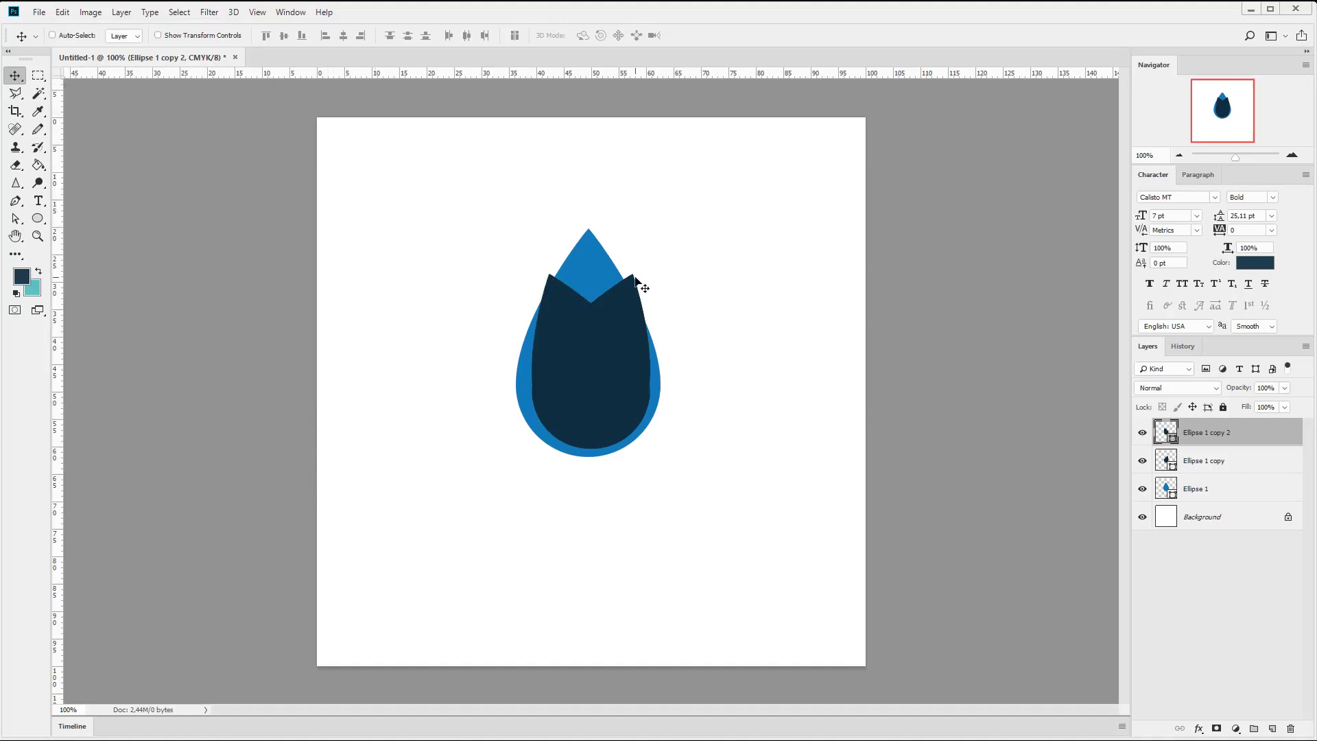
# Step: Spread the two navy drops apart as side petals and centre the pair horizontally on the blue drop
pyautogui.press('Left')
pyautogui.press('Left')
pyautogui.press('Left')
pyautogui.click(1214, 467)
pyautogui.press('Right')
pyautogui.press('Right')
pyautogui.press('Right')
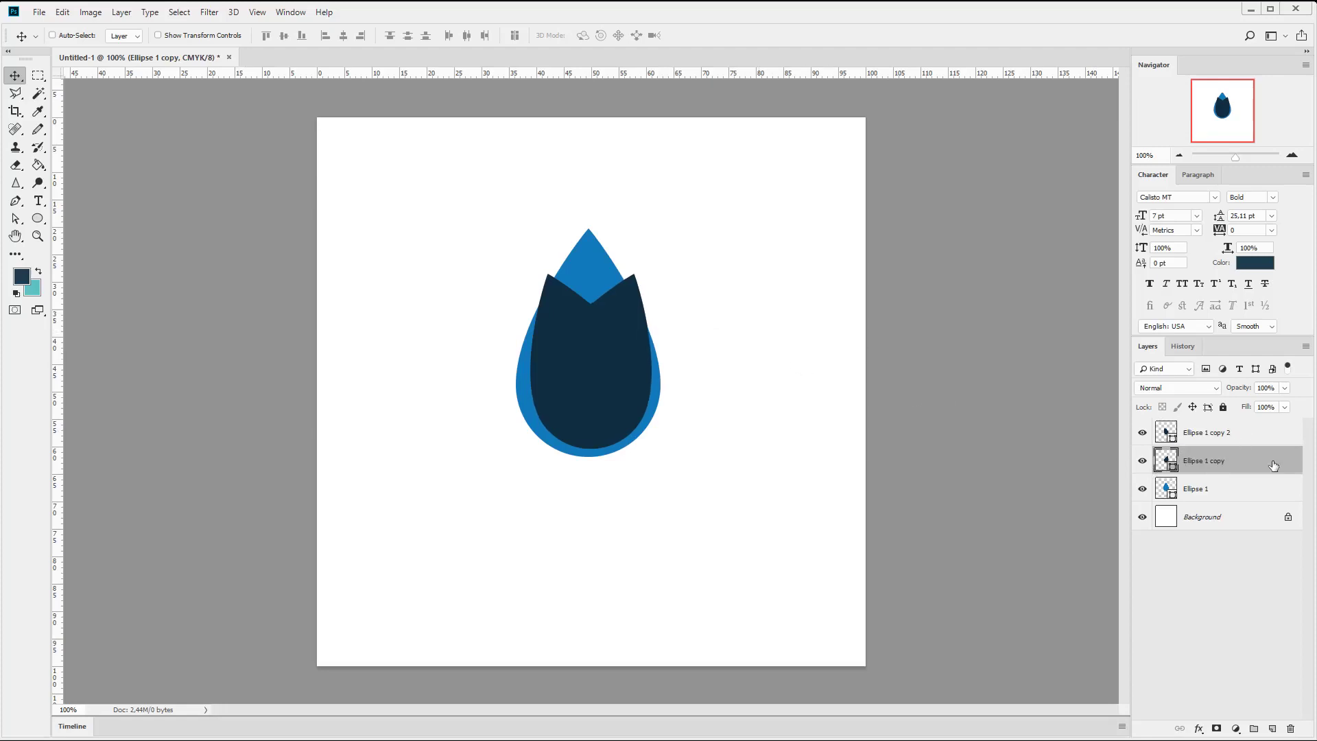
pyautogui.moveTo(676, 298); pyautogui.dragTo(715, 302)
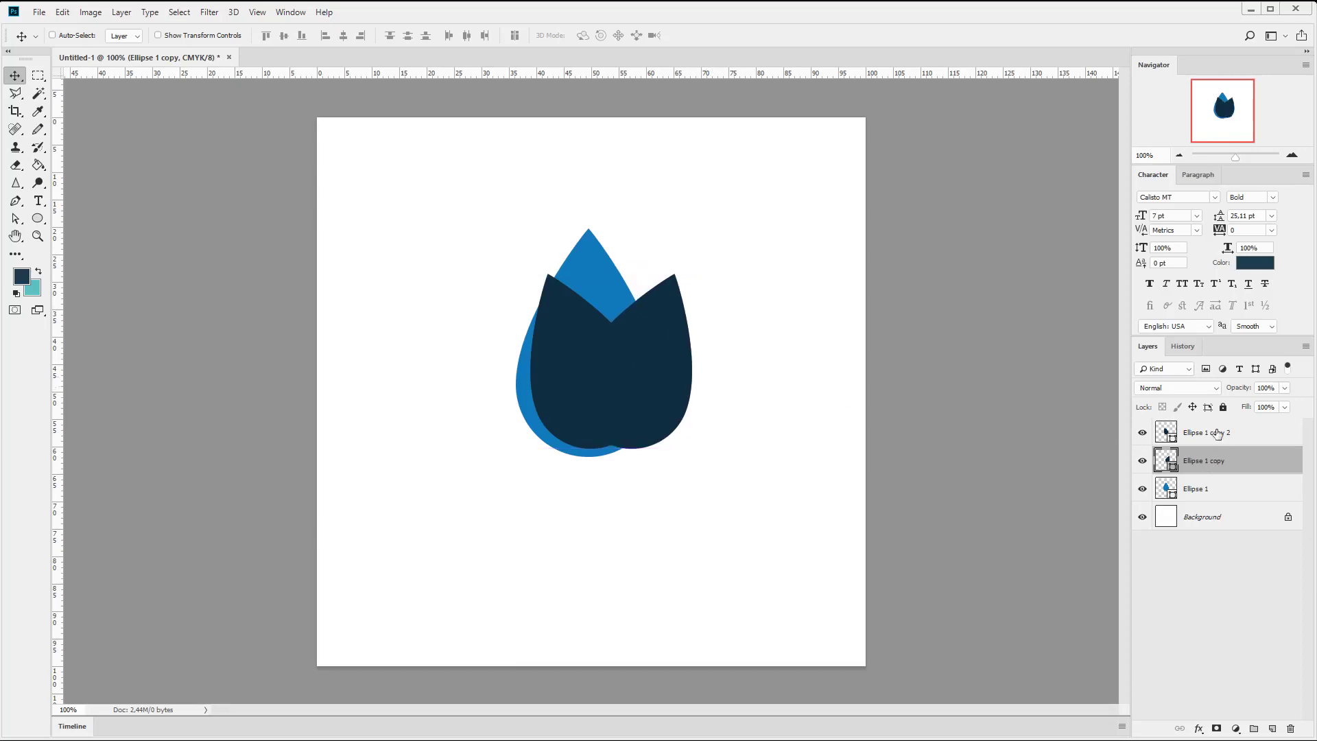
pyautogui.click(1217, 433)
pyautogui.moveTo(681, 348); pyautogui.dragTo(624, 350)
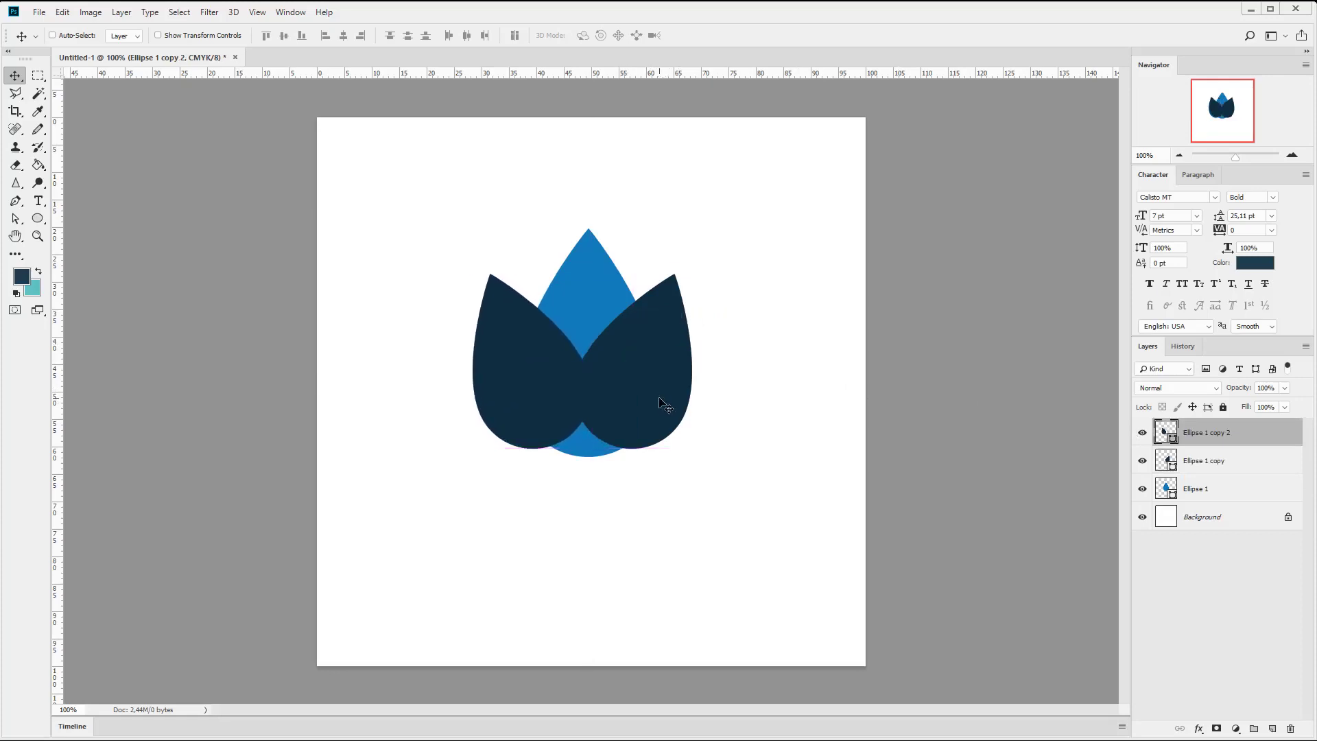
pyautogui.keyDown('shift'); pyautogui.click(1187, 454); pyautogui.keyUp('shift')
pyautogui.moveTo(774, 395); pyautogui.dragTo(779, 394)
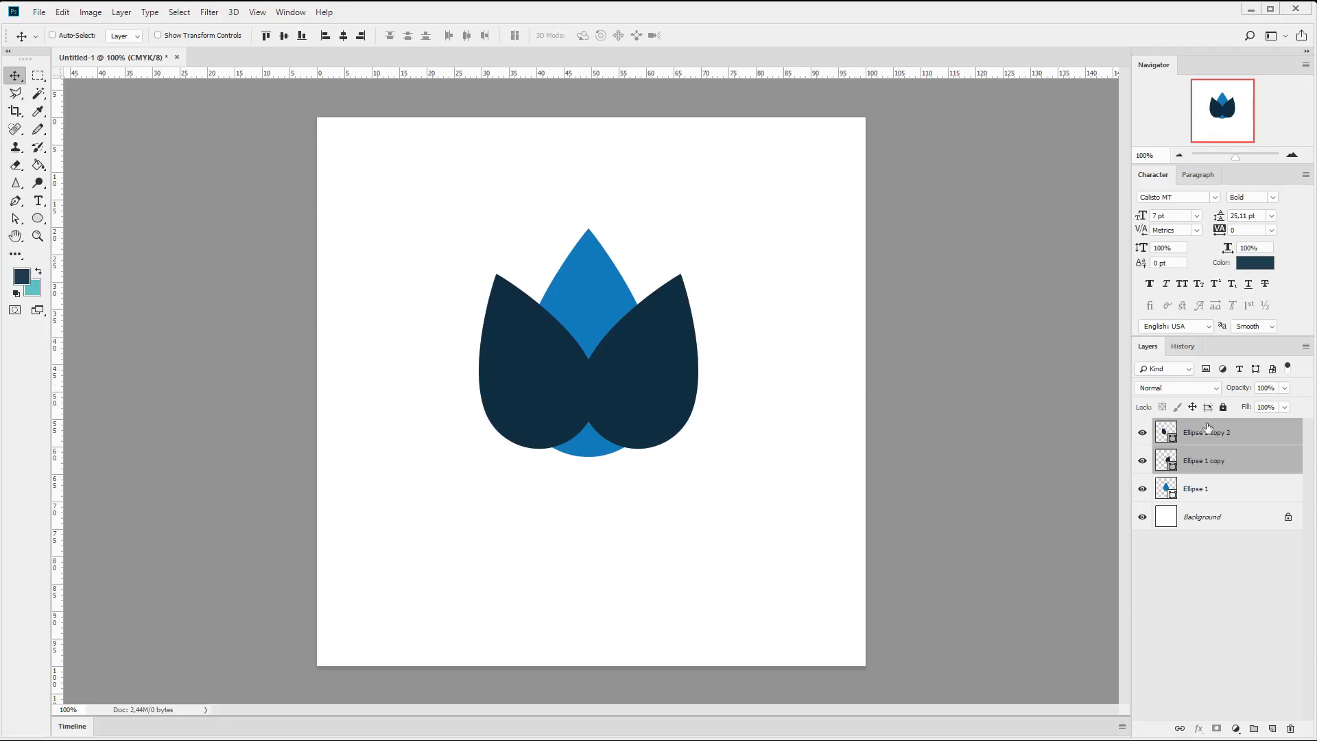
# Step: Duplicate the left navy petal, Ellipse 1 copy 2, and scale the duplicate to 80% in width and height
pyautogui.click(1207, 429)
pyautogui.rightClick(1207, 429)
pyautogui.click(1062, 320)
pyautogui.press('Return')
pyautogui.hotkey('ctrl', 't')
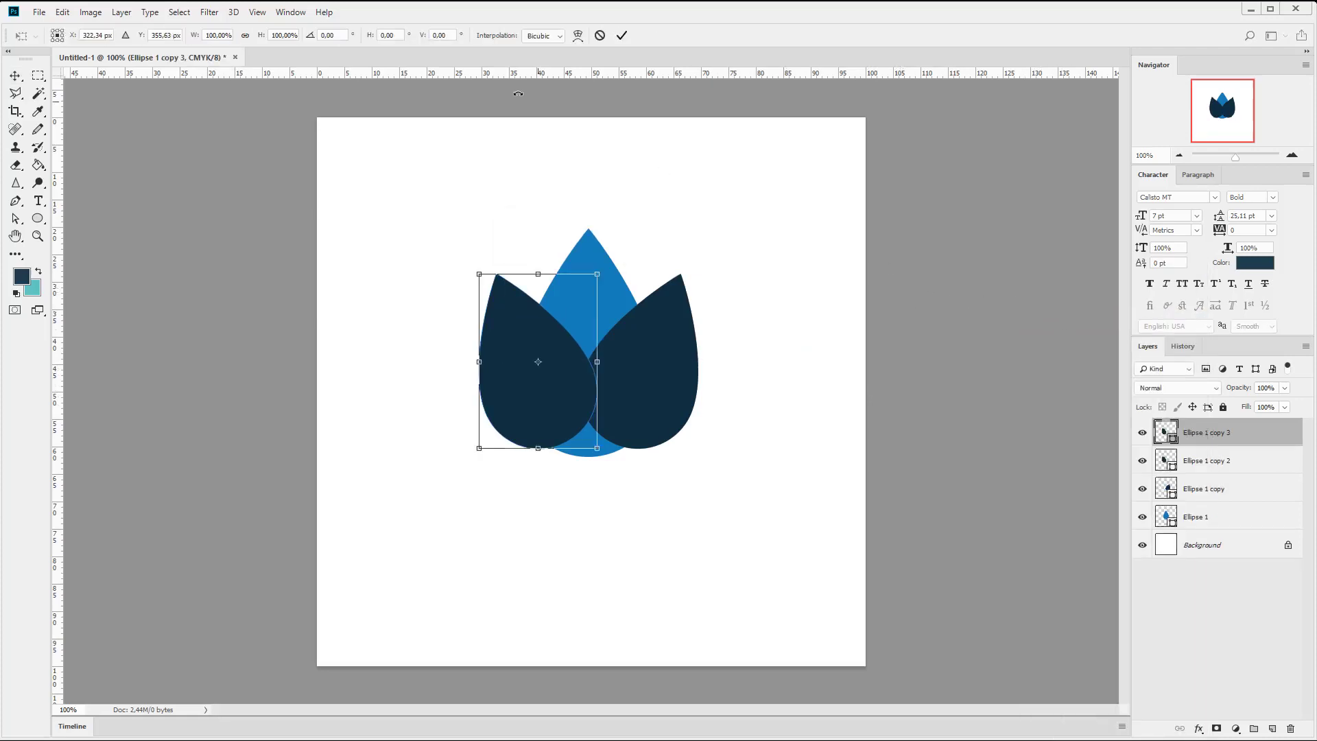
pyautogui.doubleClick(215, 35)
pyautogui.write('80')
pyautogui.press('Return')
pyautogui.write('80')
pyautogui.press('Return')
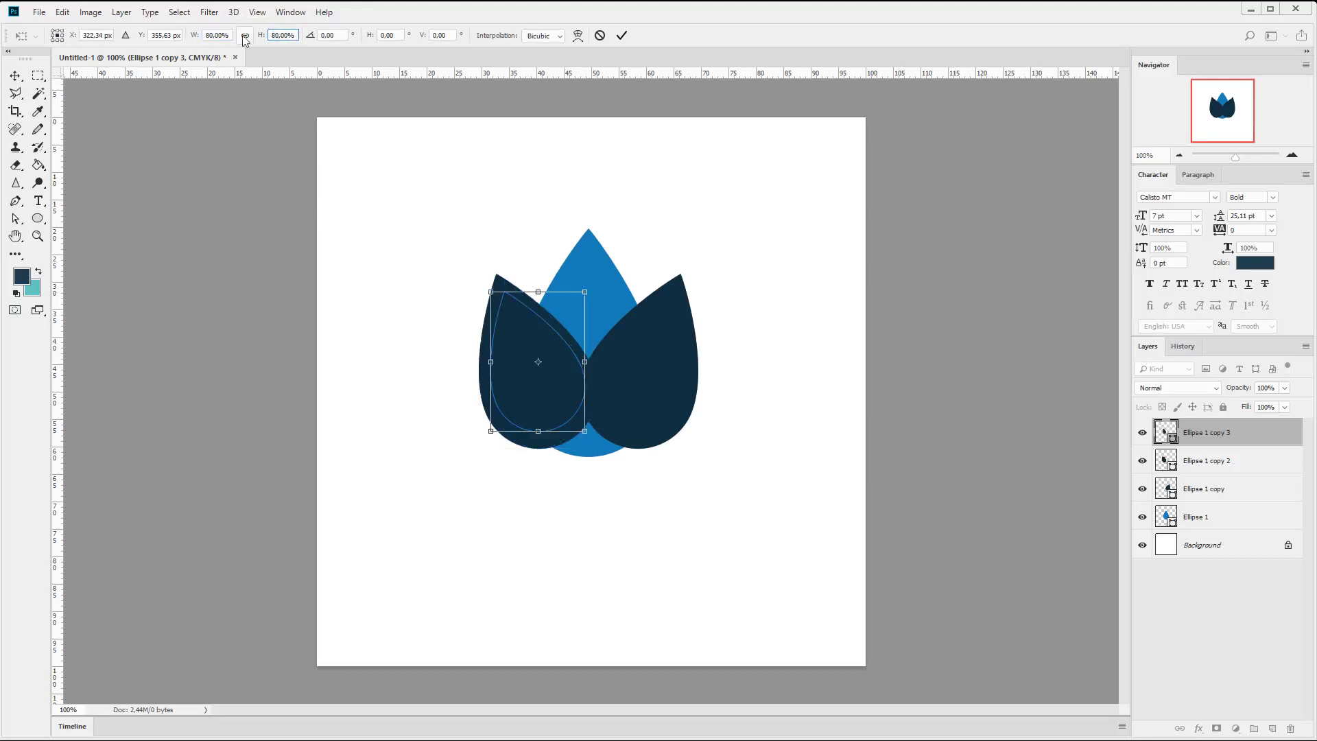
# Step: Rotate the scaled petal to -20° and move it left by about 9.5% of the canvas width
pyautogui.click(327, 34)
pyautogui.write('20')
pyautogui.press('Return')
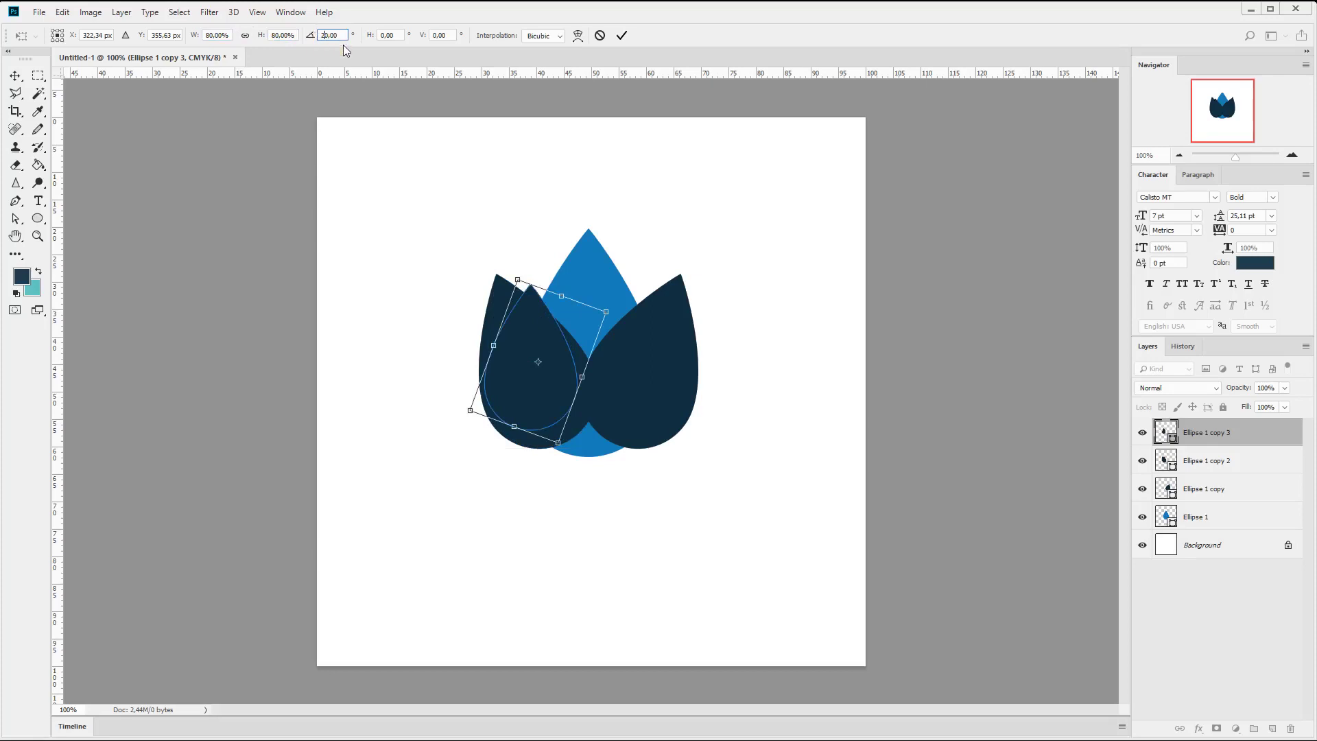
pyautogui.write('-20')
pyautogui.press('Return')
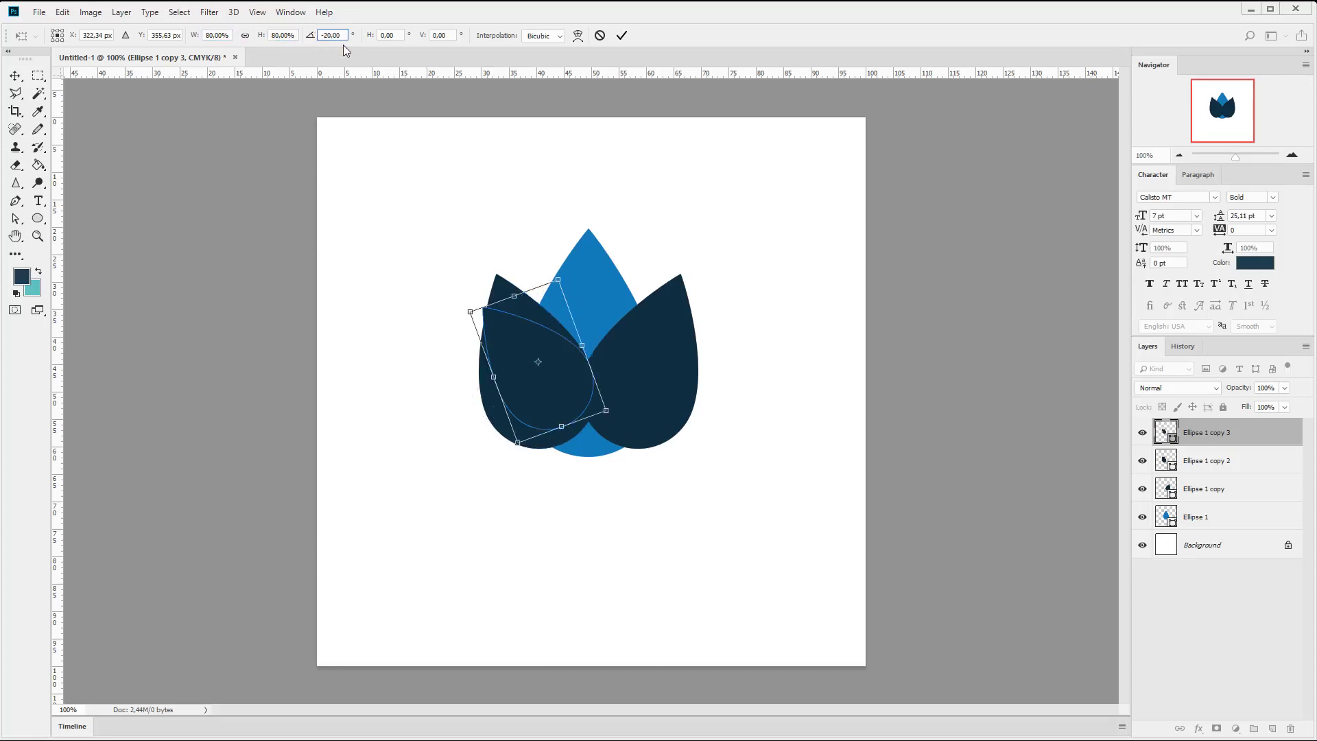
pyautogui.click(14, 77)
pyautogui.click(596, 296)
pyautogui.moveTo(593, 219); pyautogui.dragTo(542, 222)
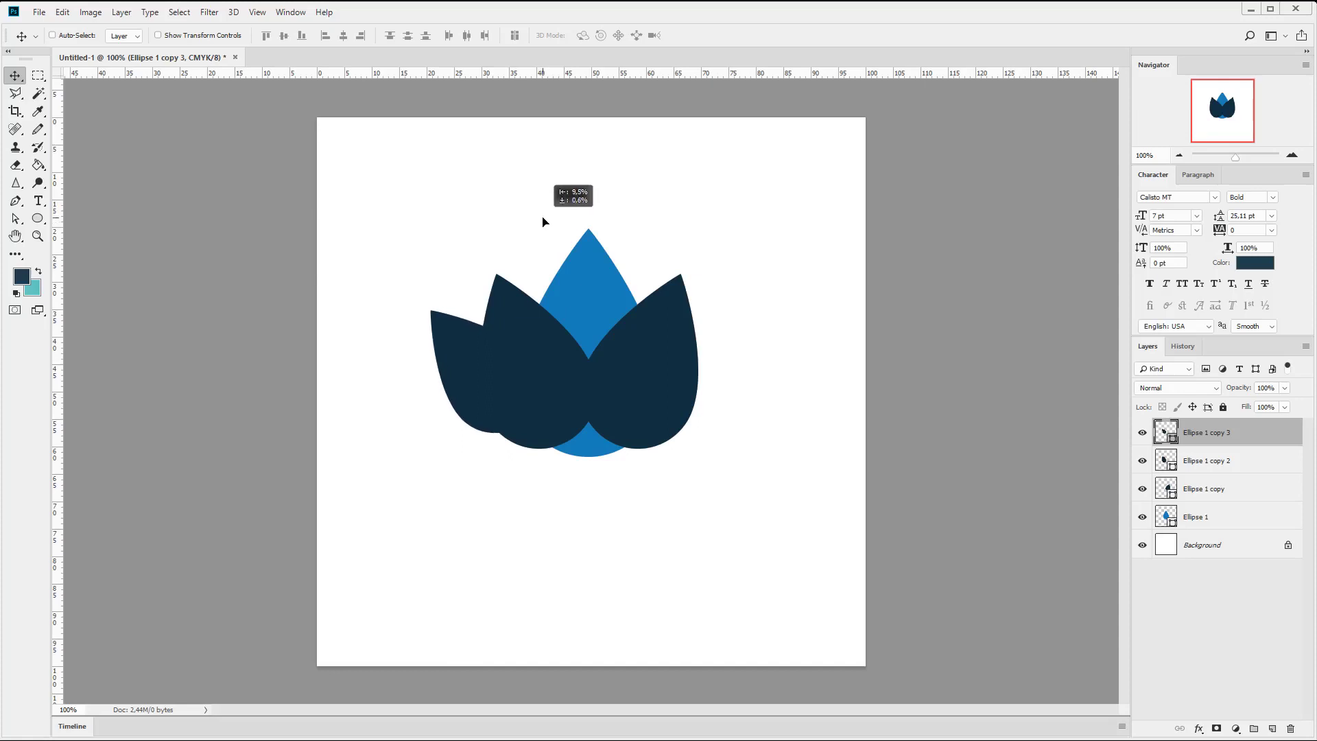
pyautogui.moveTo(542, 222); pyautogui.dragTo(542, 222)
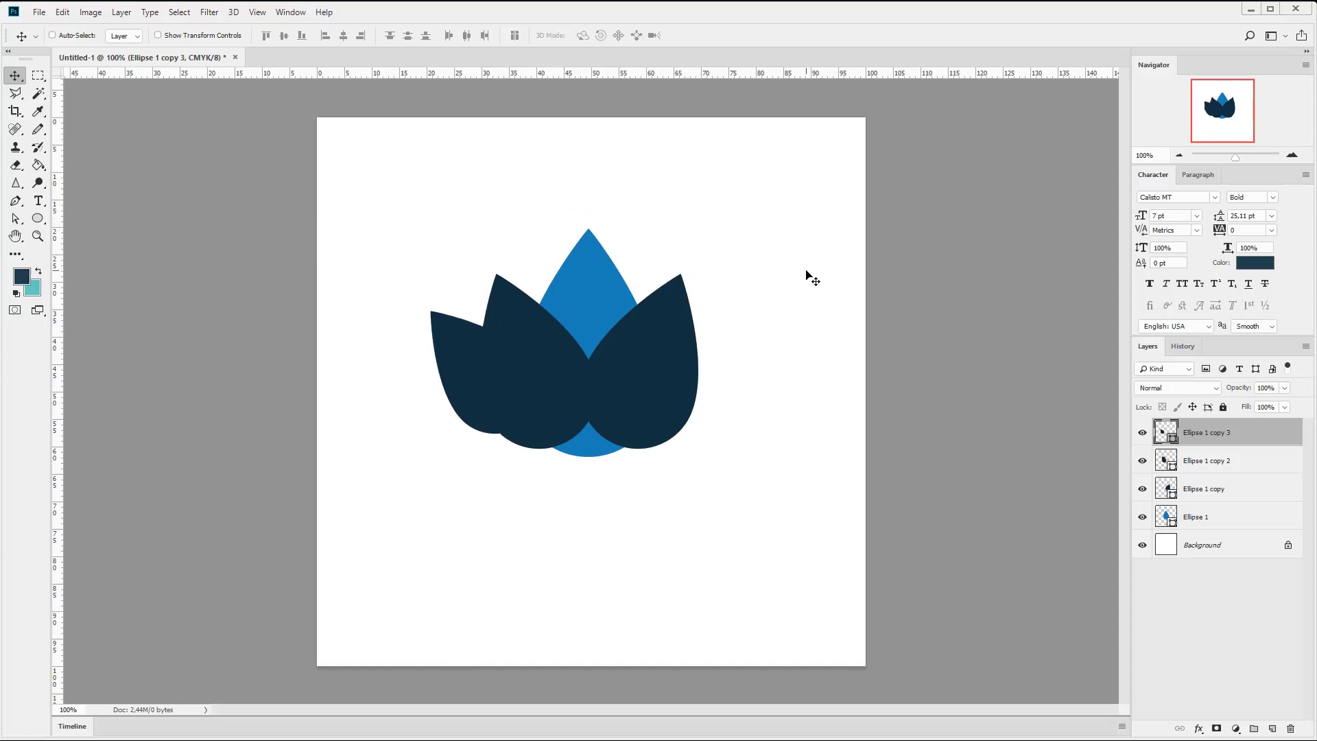
# Step: Duplicate the outer left petal, flip the duplicate horizontally and place it as the matching outer petal on the right
pyautogui.rightClick(1197, 431)
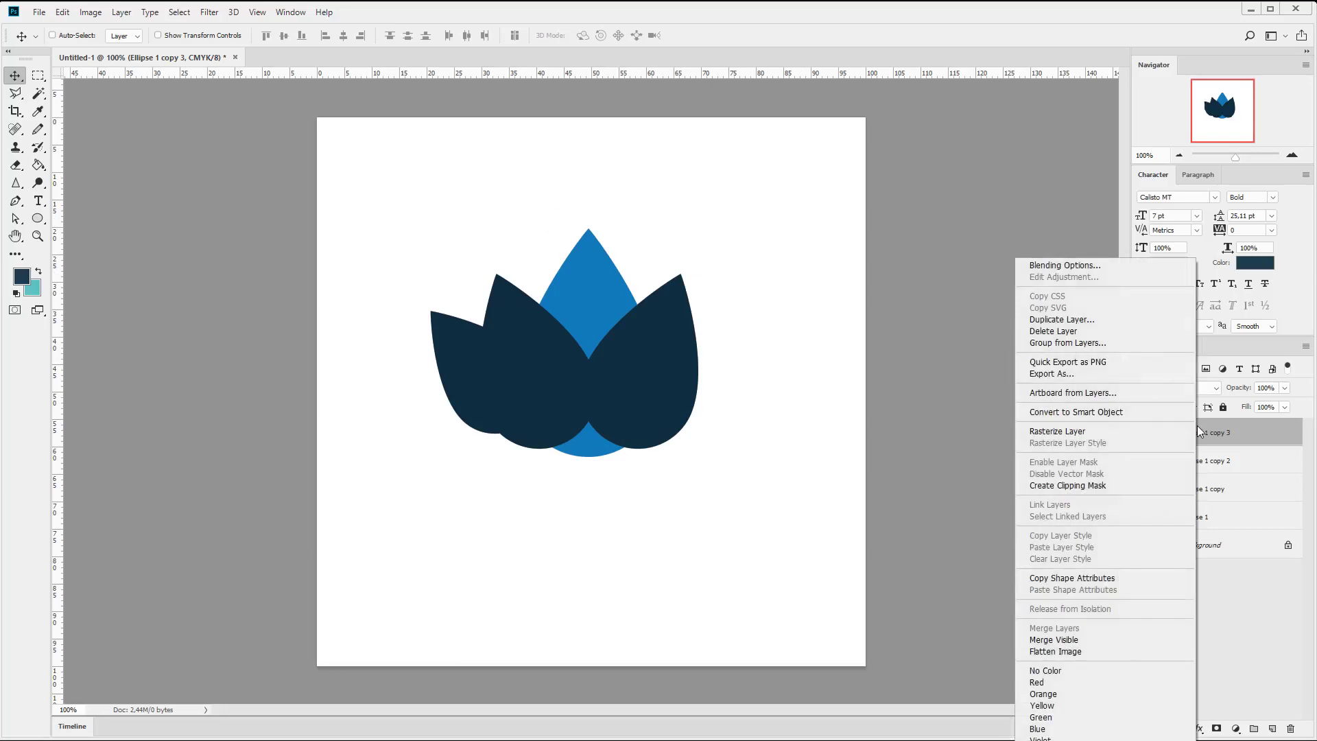
pyautogui.click(1104, 323)
pyautogui.press('Return')
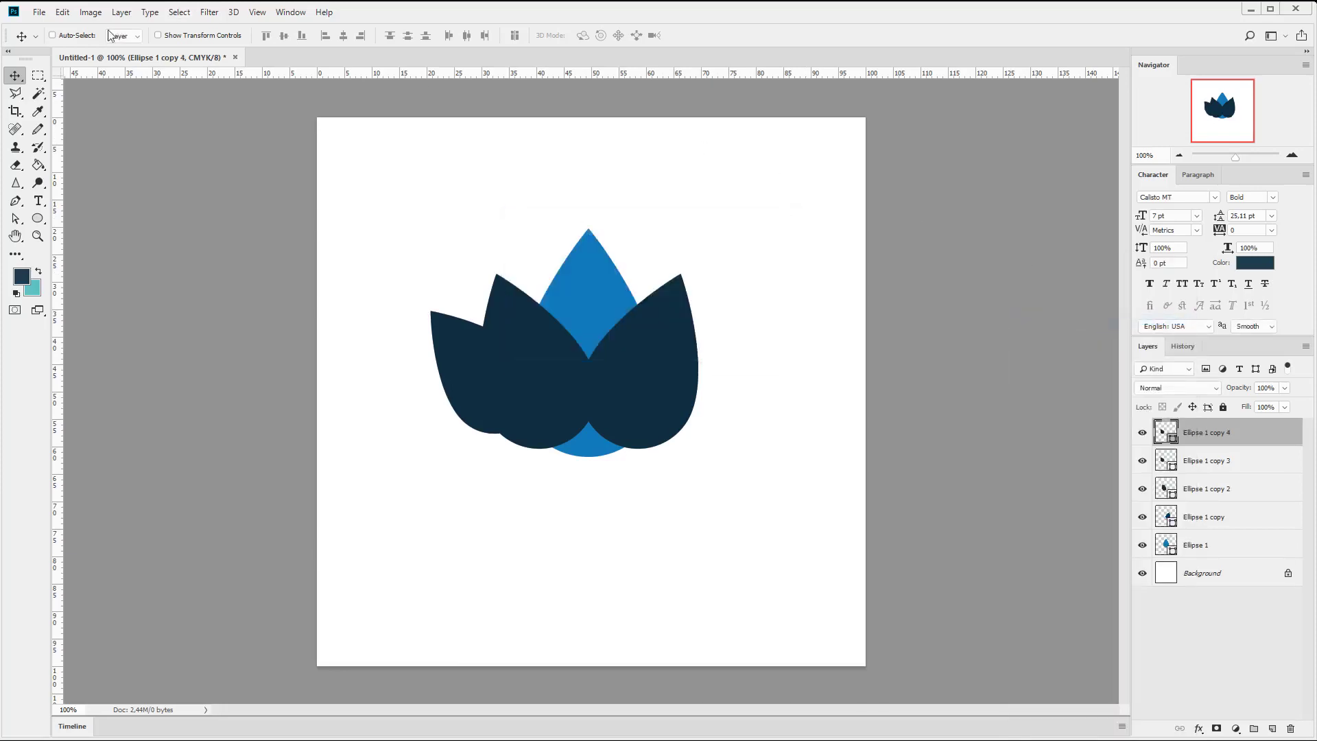
pyautogui.click(65, 12)
pyautogui.moveTo(97, 312)
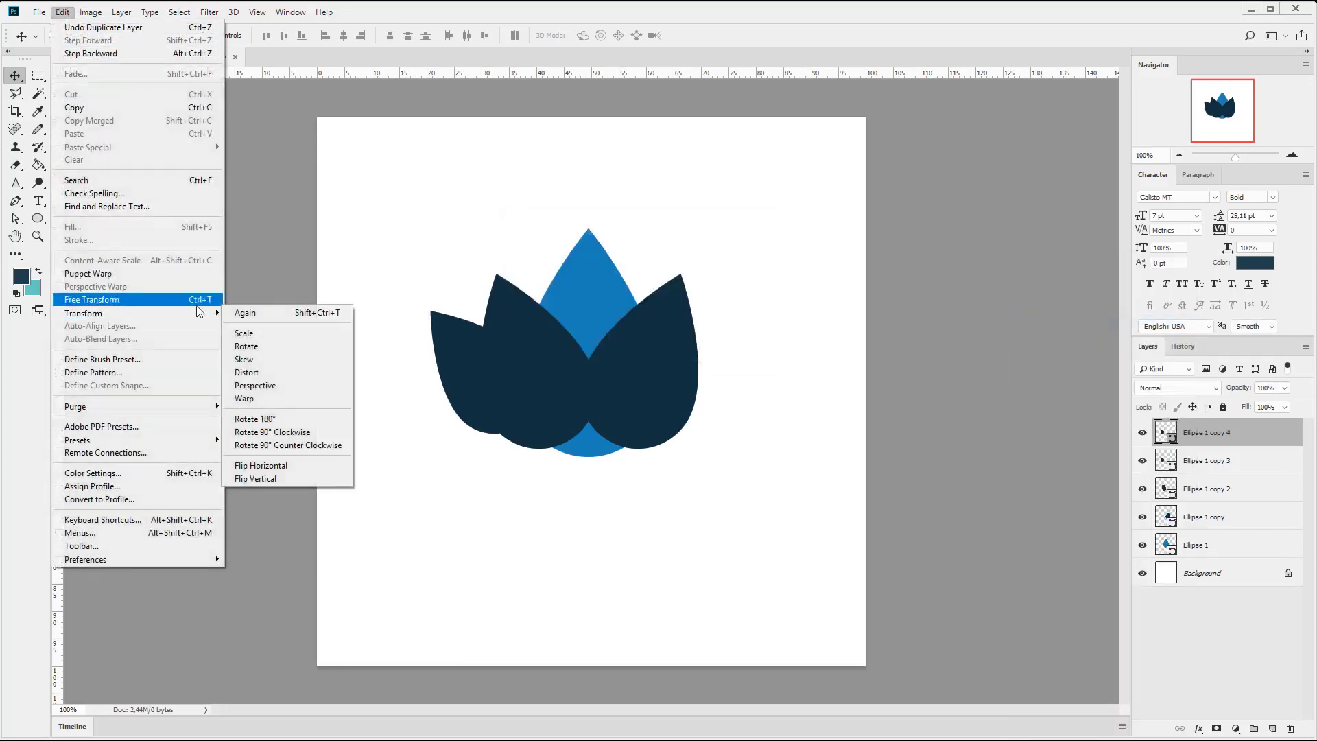
pyautogui.click(320, 473)
pyautogui.moveTo(434, 450); pyautogui.dragTo(711, 404)
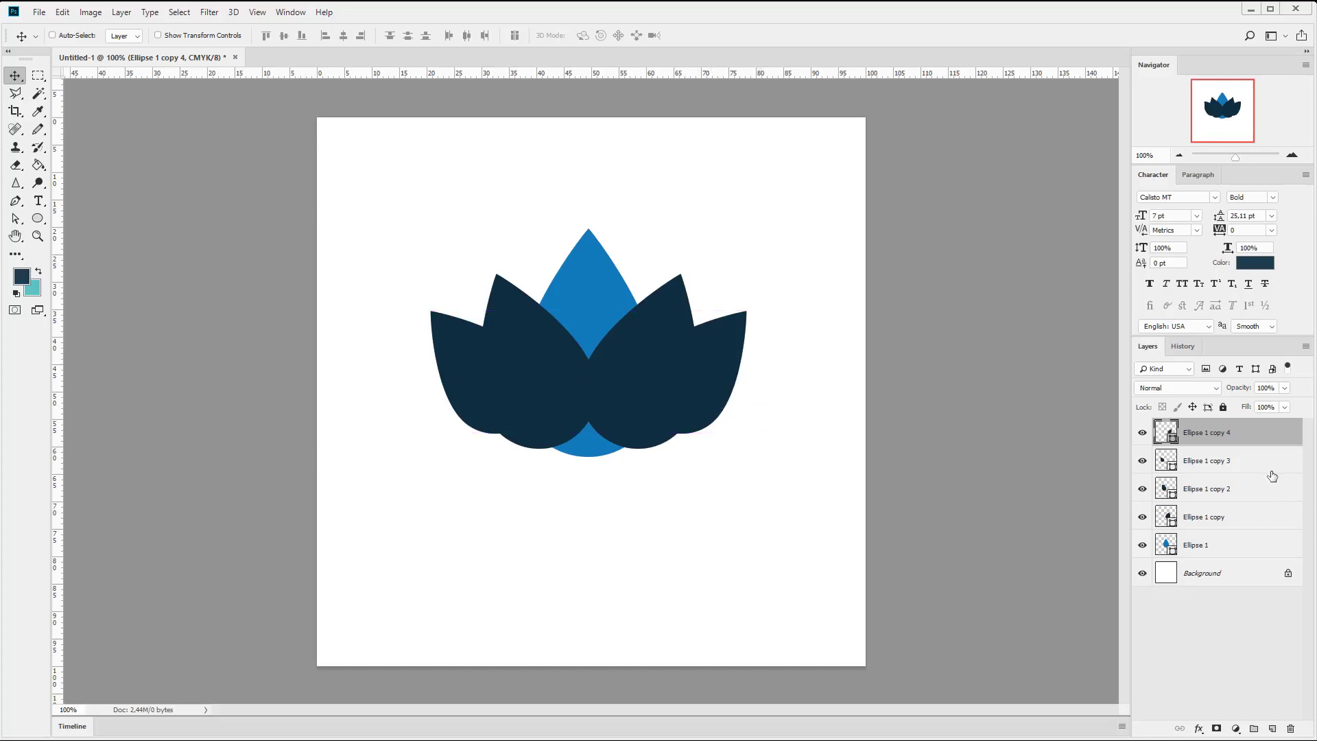
# Step: Move all five petal layers together slightly upward on the canvas
pyautogui.keyDown('shift'); pyautogui.click(1219, 539); pyautogui.keyUp('shift')
pyautogui.moveTo(683, 394); pyautogui.dragTo(684, 364)
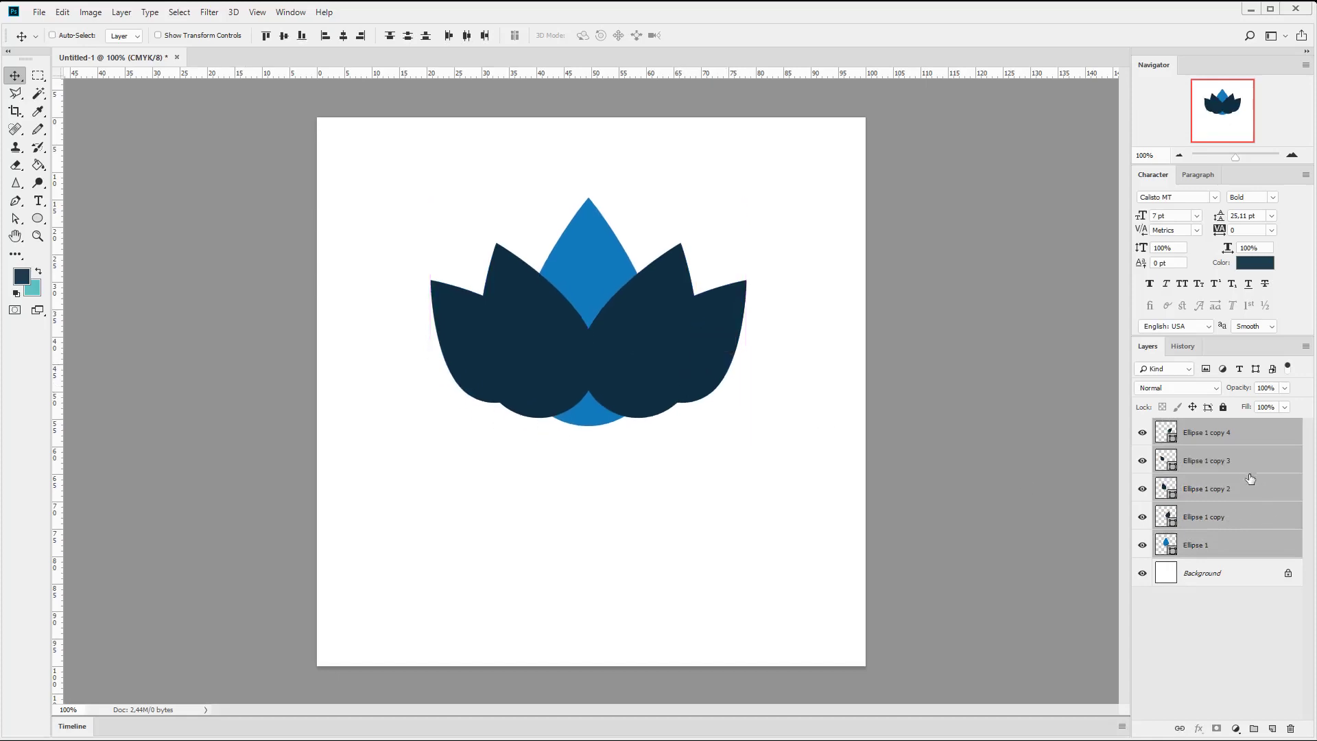
pyautogui.click(1220, 432)
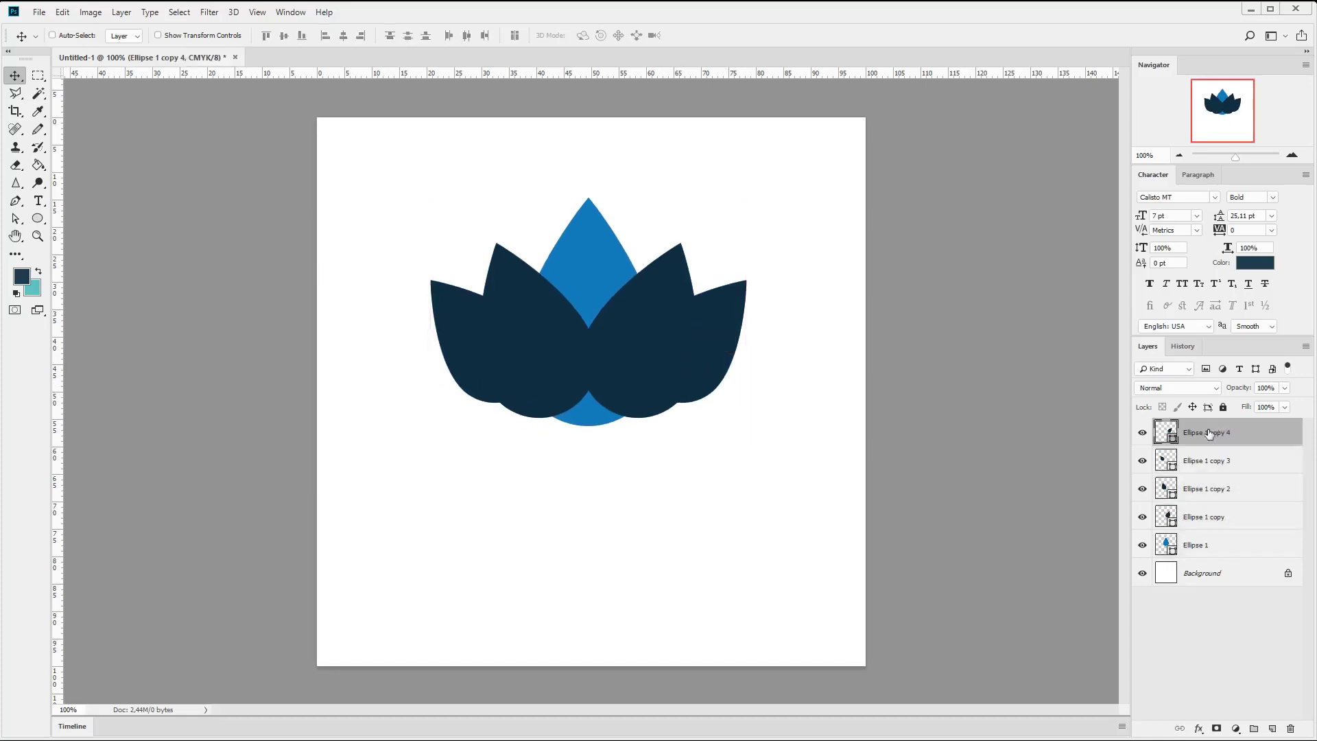
# Step: Change the fill colour of the central petal, Ellipse 1, to teal 048ba8
pyautogui.doubleClick(1165, 543)
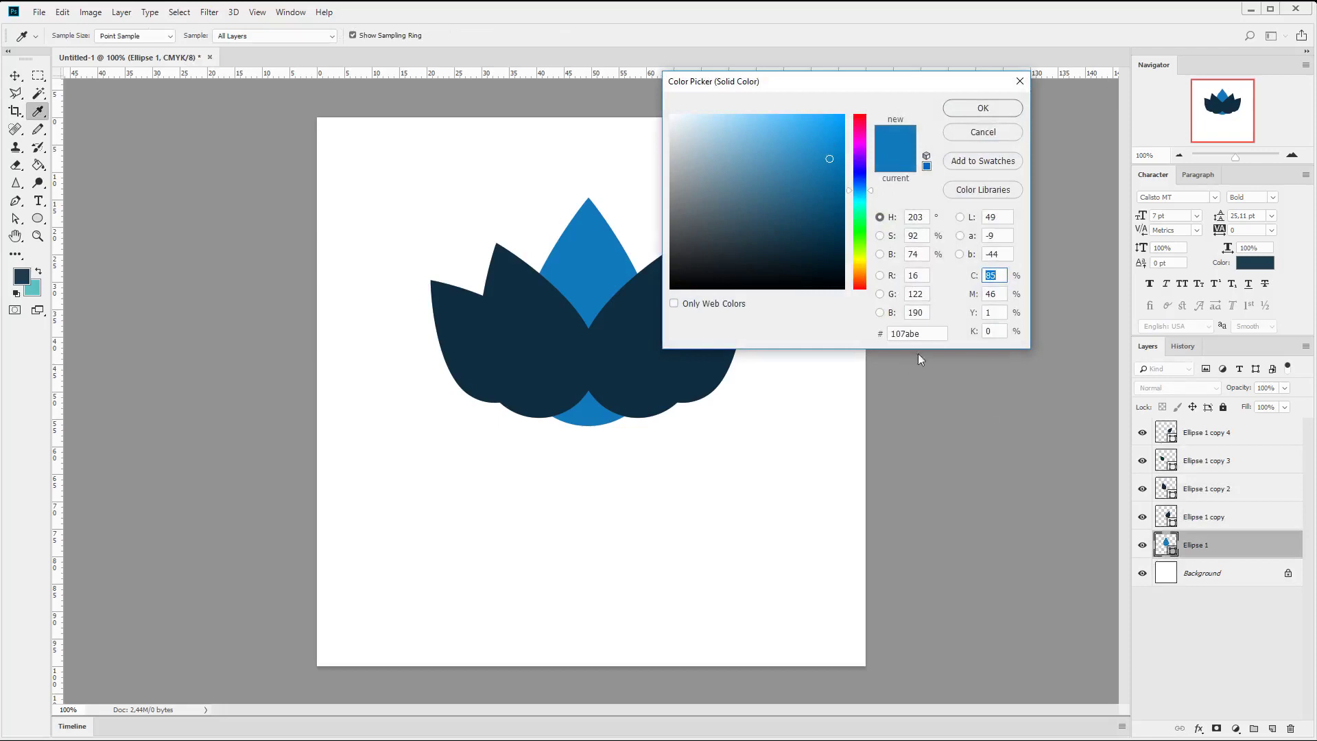
pyautogui.doubleClick(929, 335)
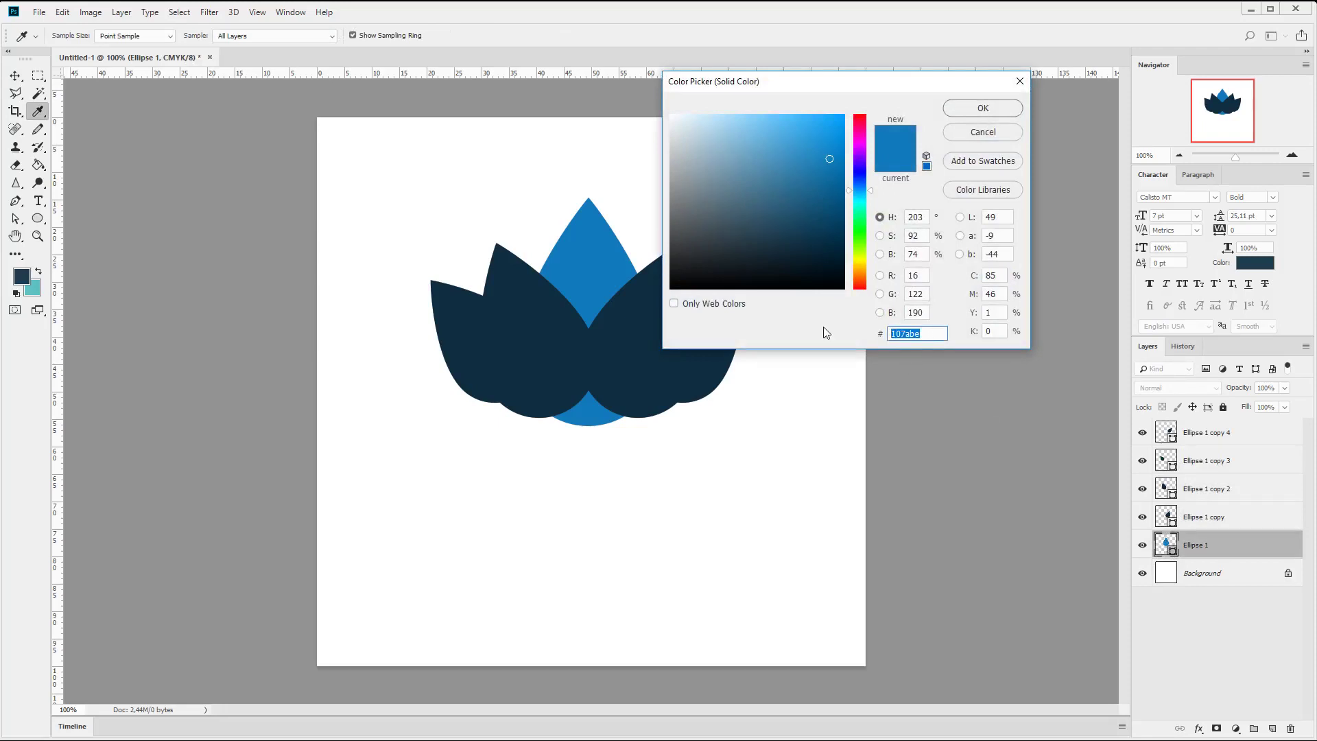
pyautogui.write('04')
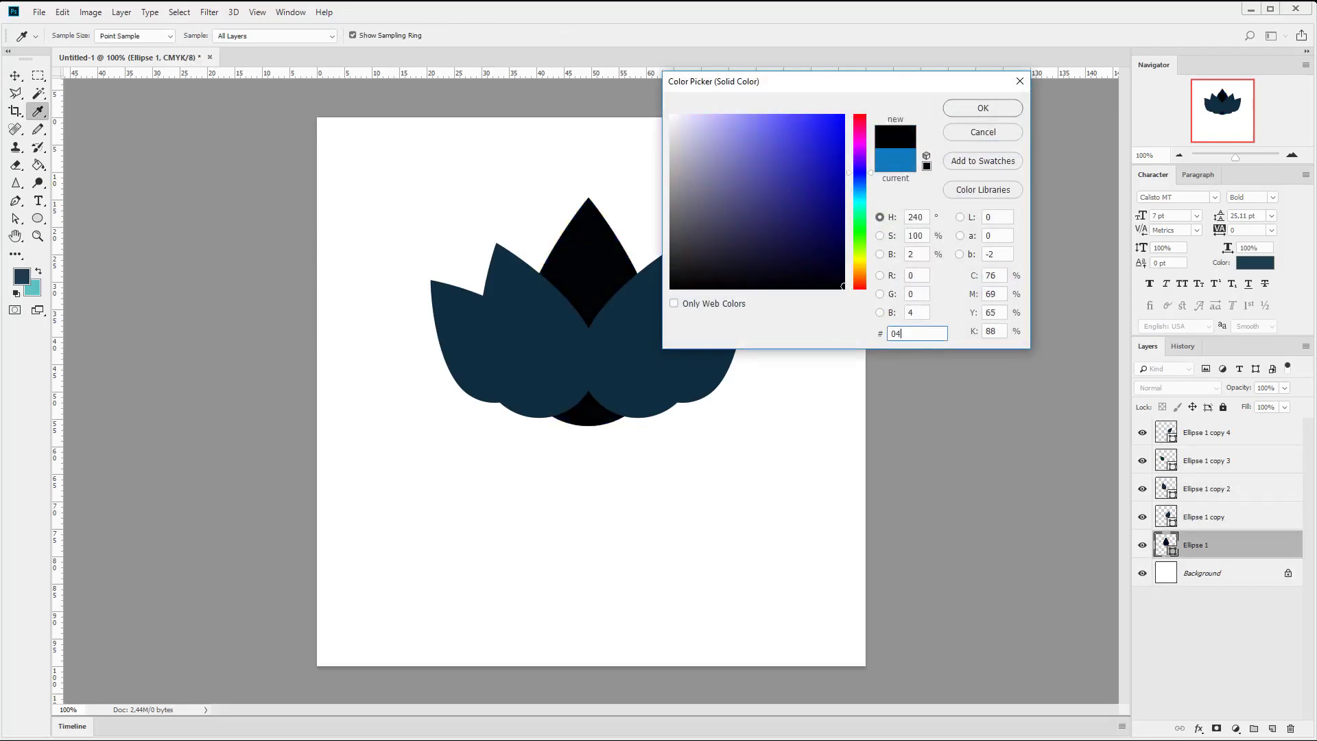
pyautogui.write('8BA')
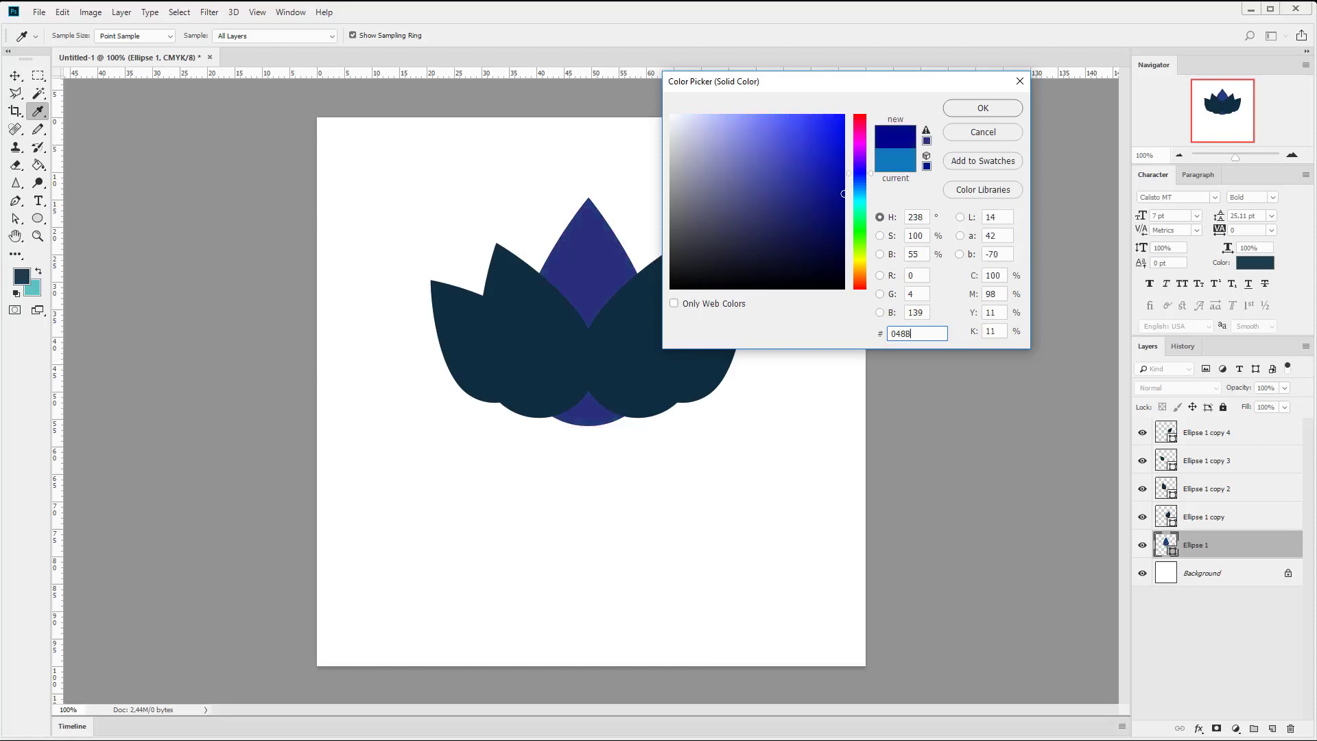
pyautogui.press('BackSpace')
pyautogui.press('BackSpace')
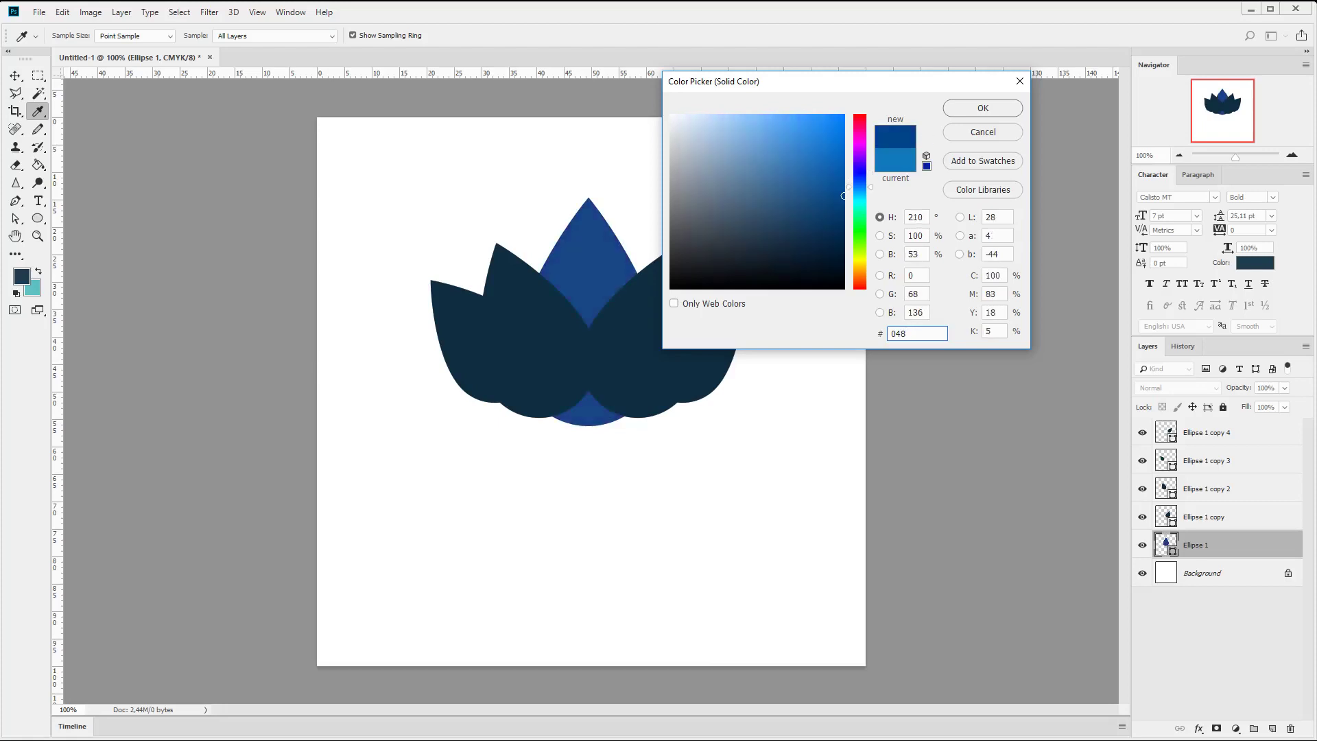
pyautogui.write('ba8')
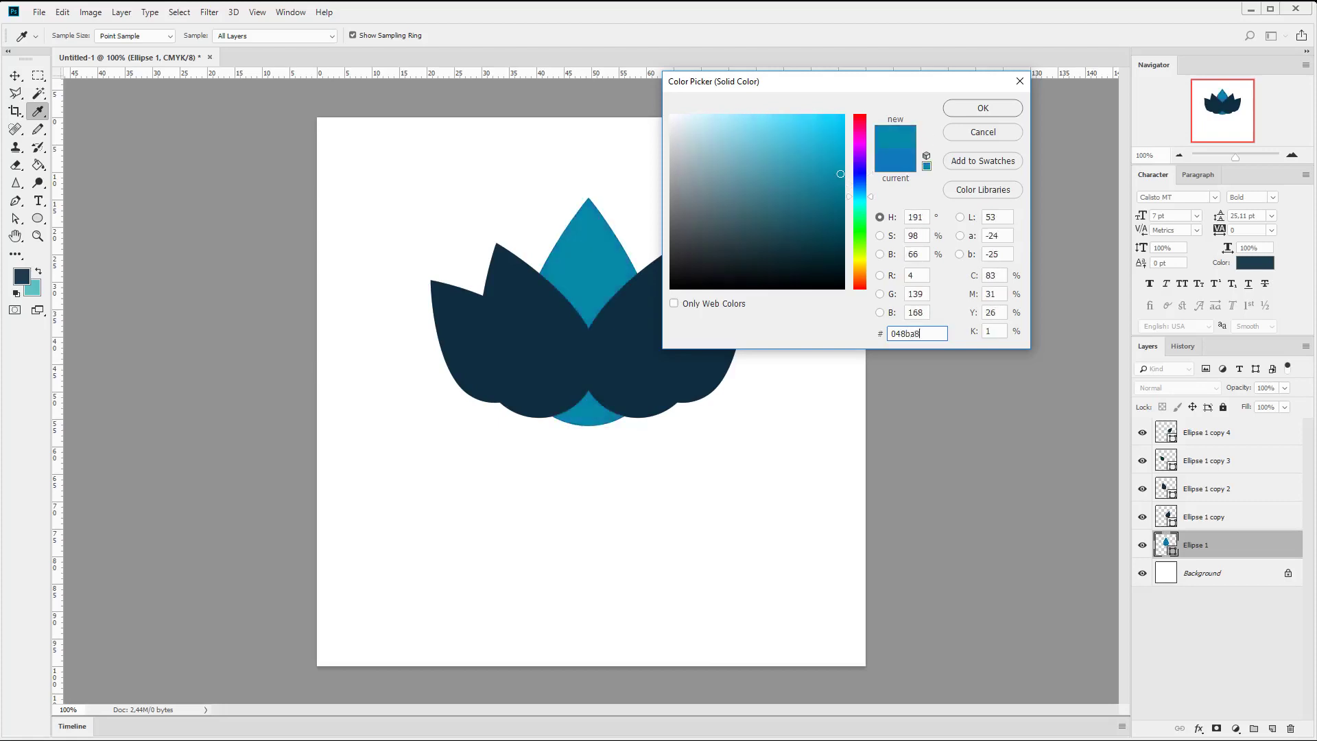
pyautogui.click(967, 107)
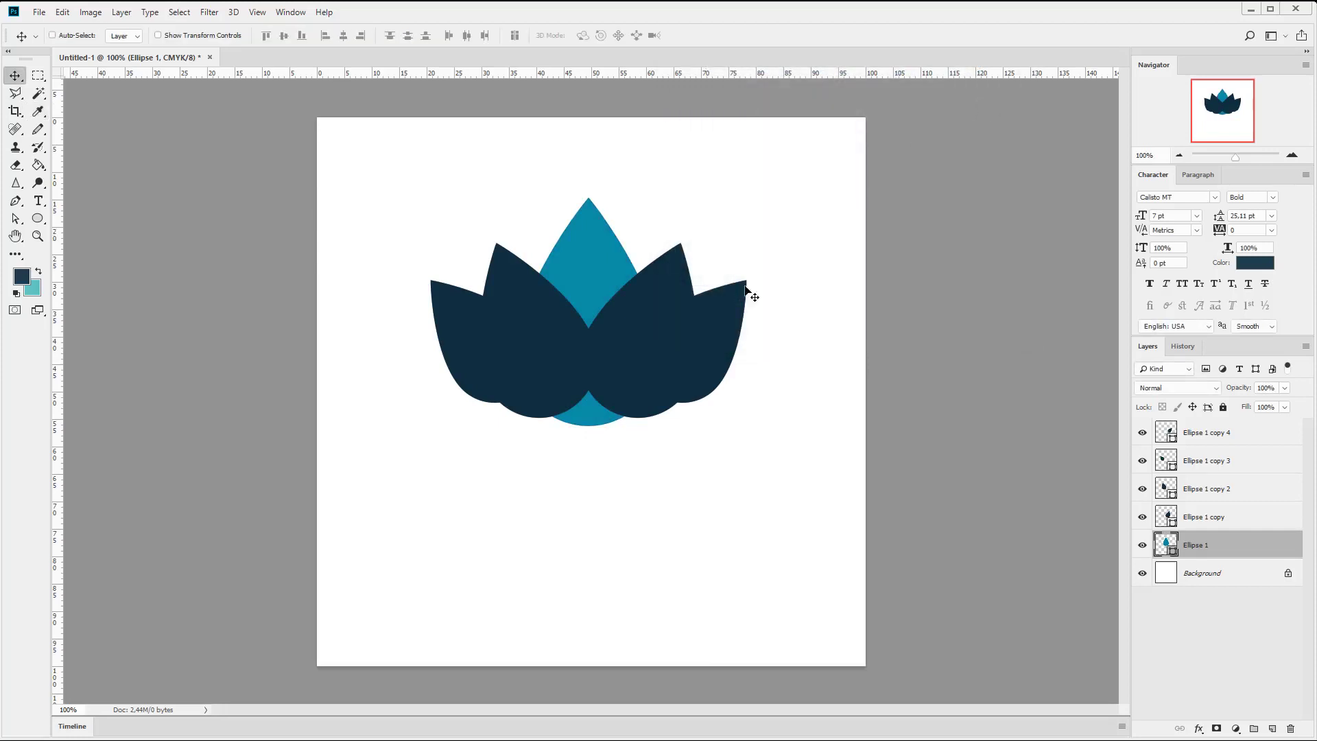
# Step: Change the fill colour of the inner right petal, Ellipse 1 copy, to dark blue 2e4057
pyautogui.click(1167, 519)
pyautogui.doubleClick(1167, 517)
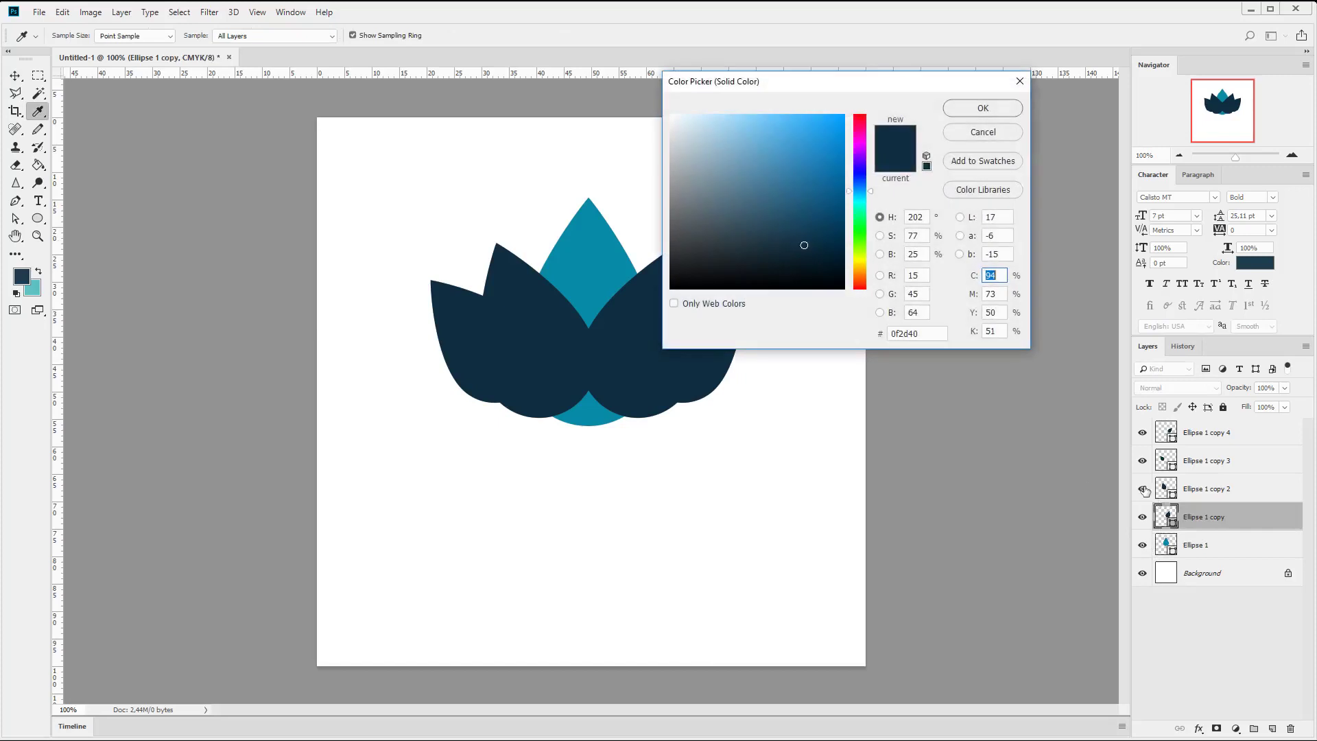
pyautogui.moveTo(924, 336); pyautogui.dragTo(860, 332)
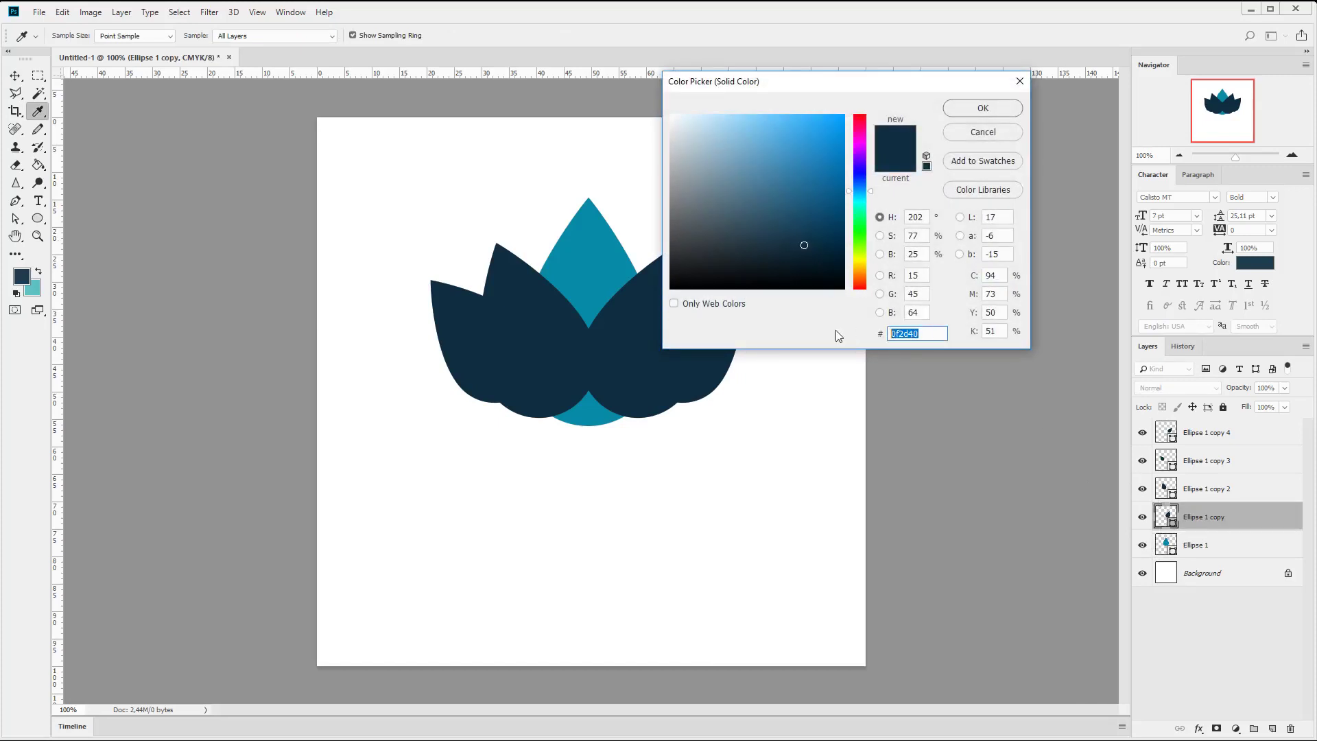
pyautogui.write('2e')
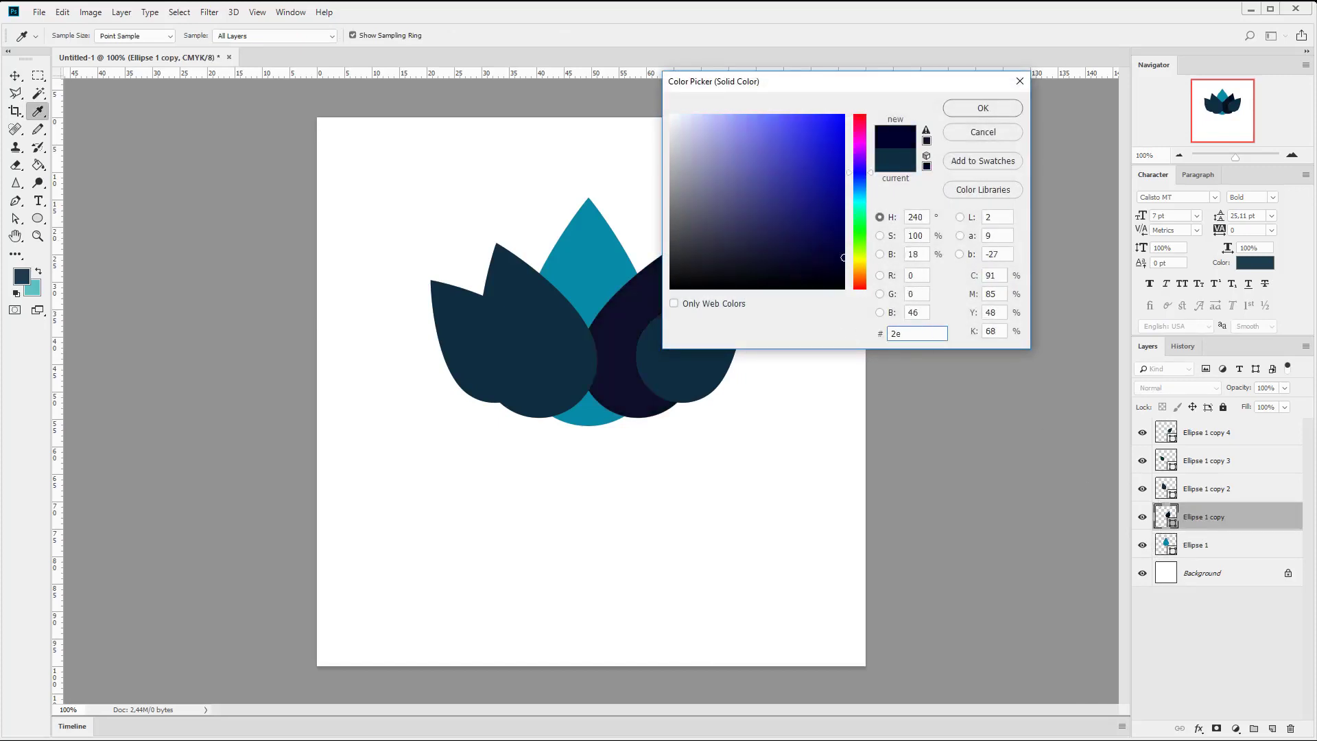
pyautogui.write('4057')
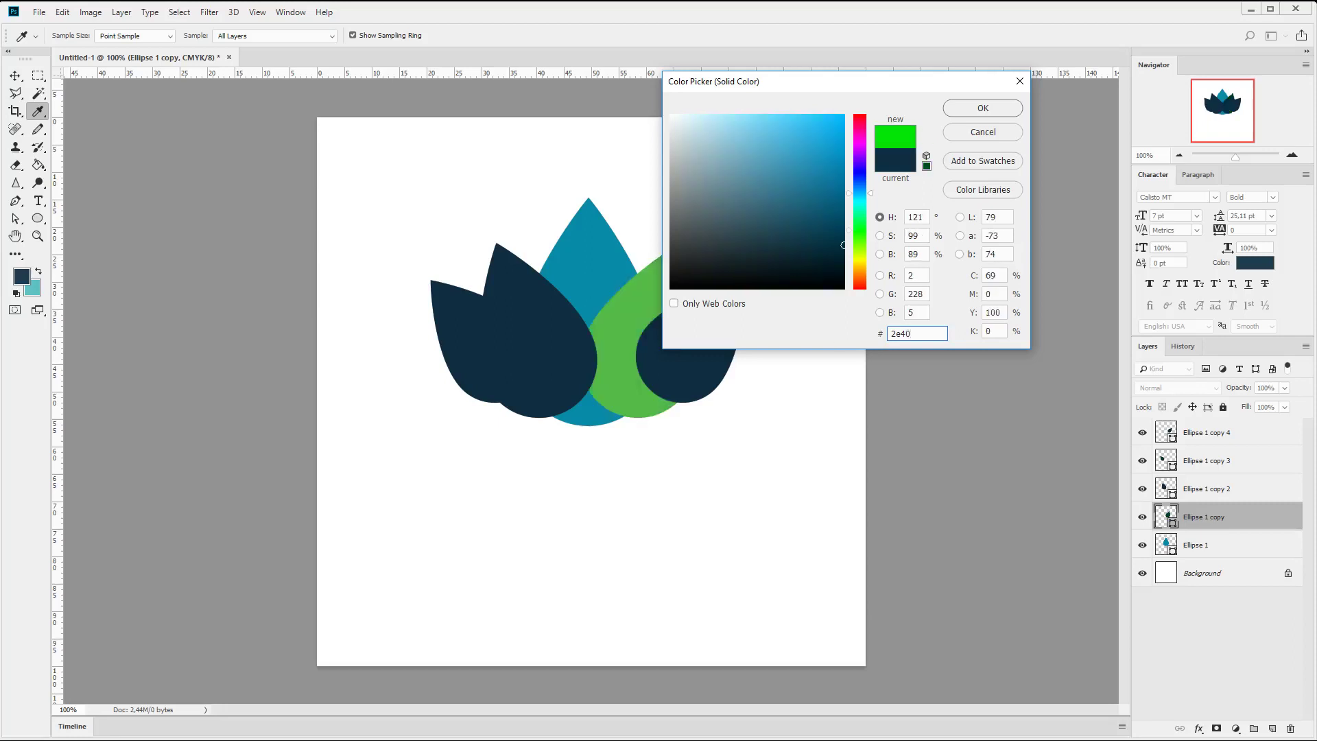
pyautogui.click(962, 108)
# Step: Recolour the inner left petal, Ellipse 1 copy 2, by sampling the dark blue of the inner right petal
pyautogui.doubleClick(1165, 488)
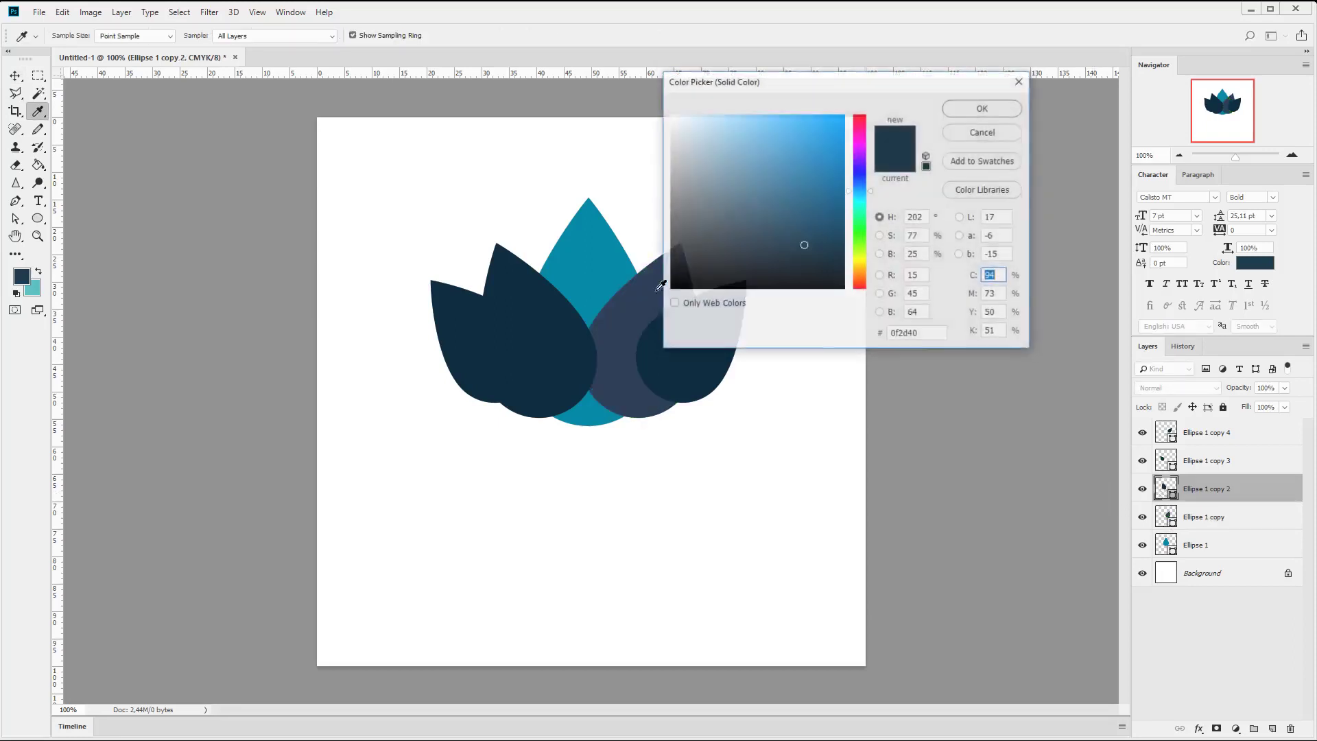
pyautogui.click(617, 310)
pyautogui.click(981, 108)
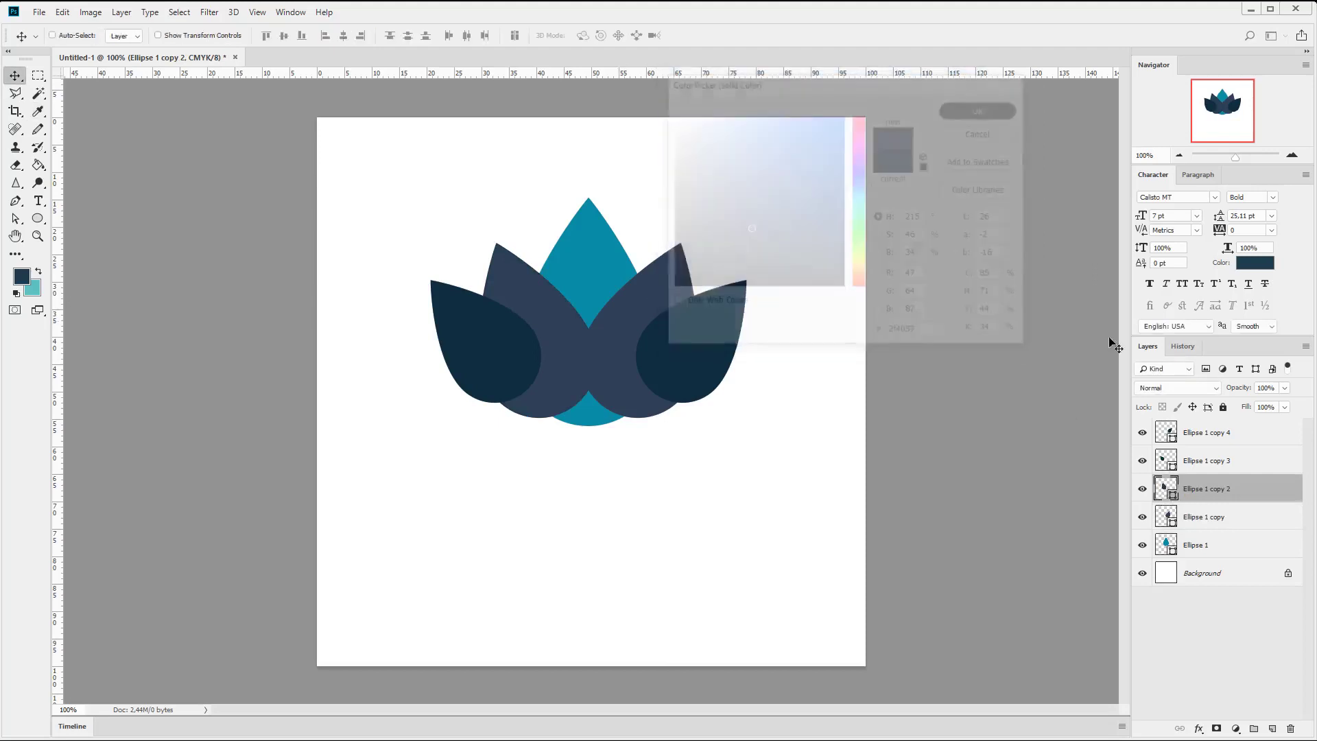
# Step: Change the fill colour of the outer left petal, Ellipse 1 copy 3, to green 99c24d
pyautogui.doubleClick(1159, 457)
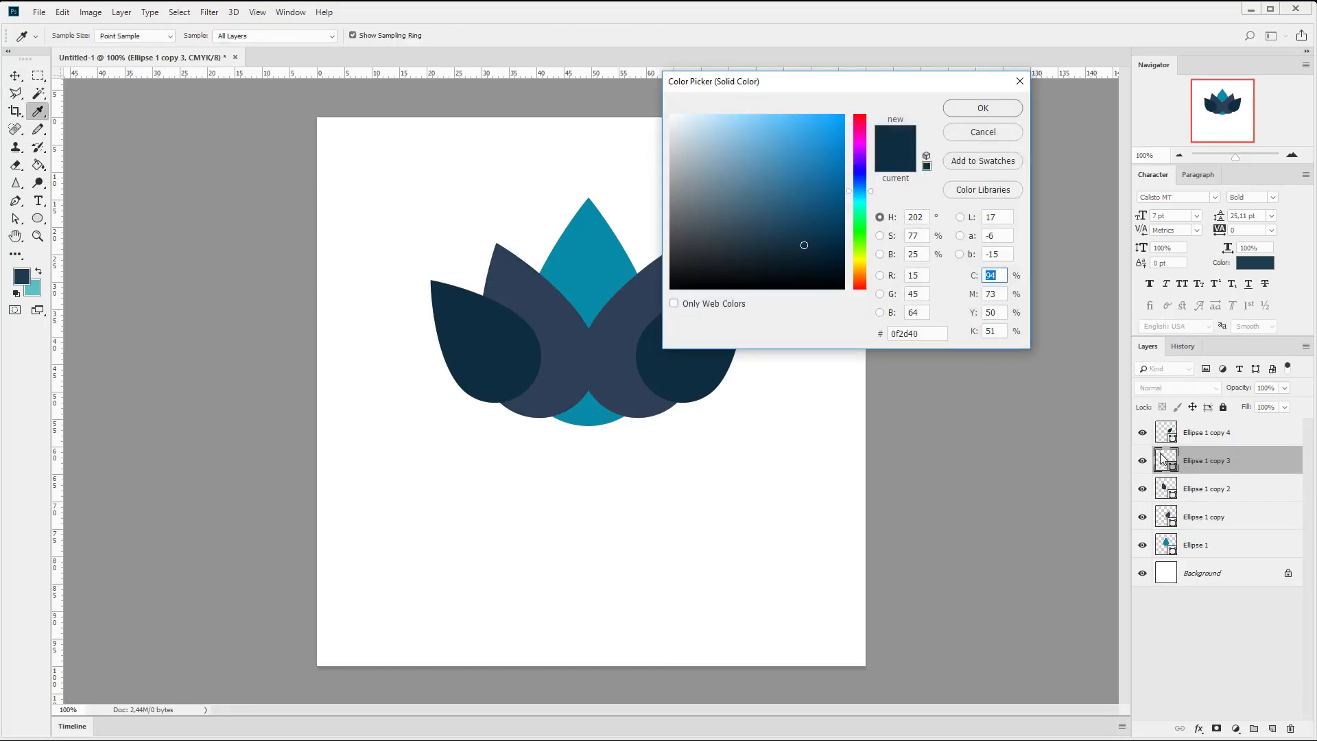
pyautogui.write('992')
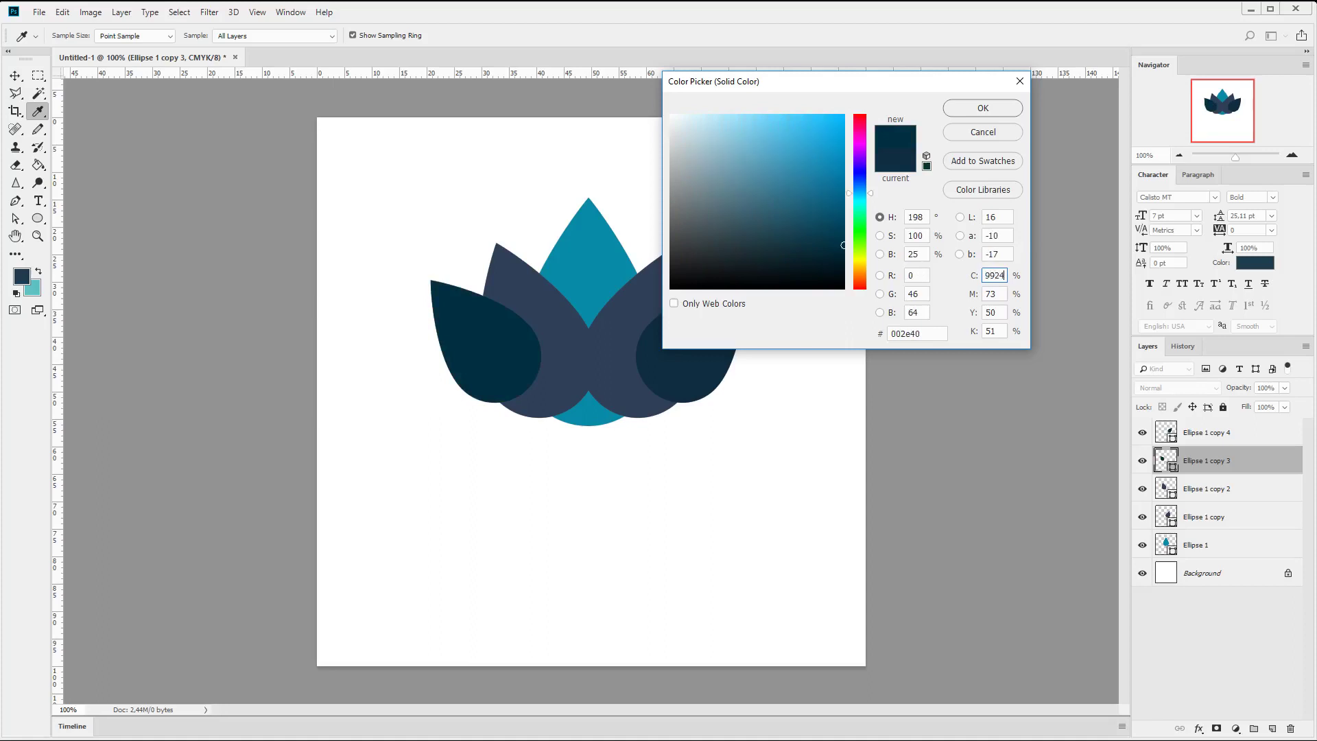
pyautogui.click(936, 333)
pyautogui.click(627, 300)
pyautogui.click(912, 333)
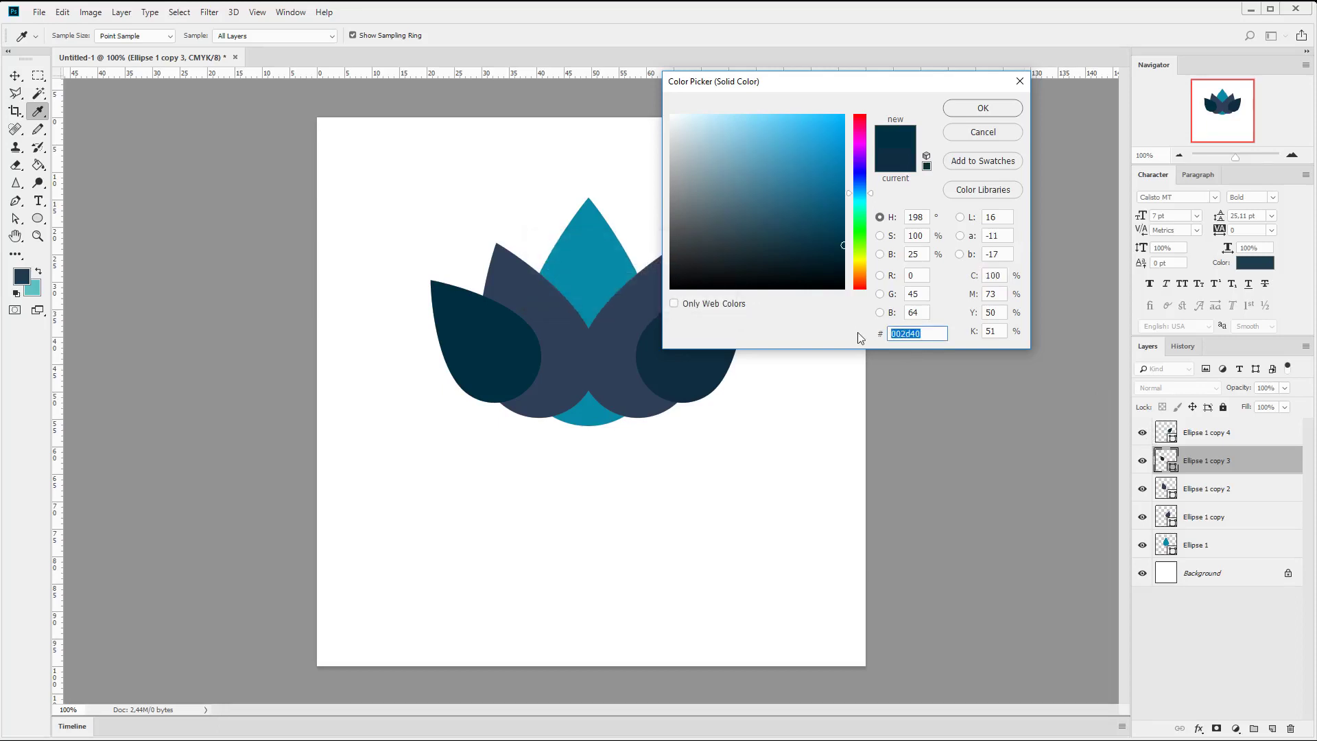
pyautogui.write('99')
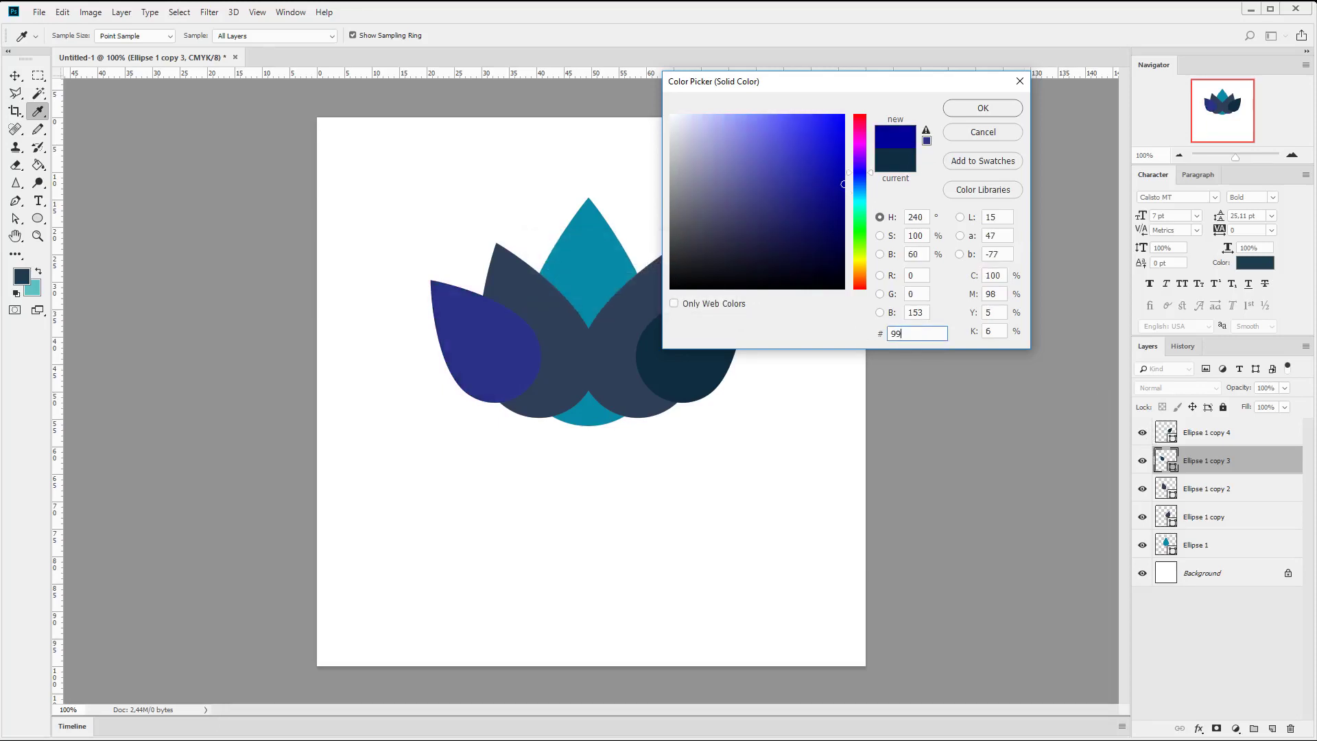
pyautogui.write('c2')
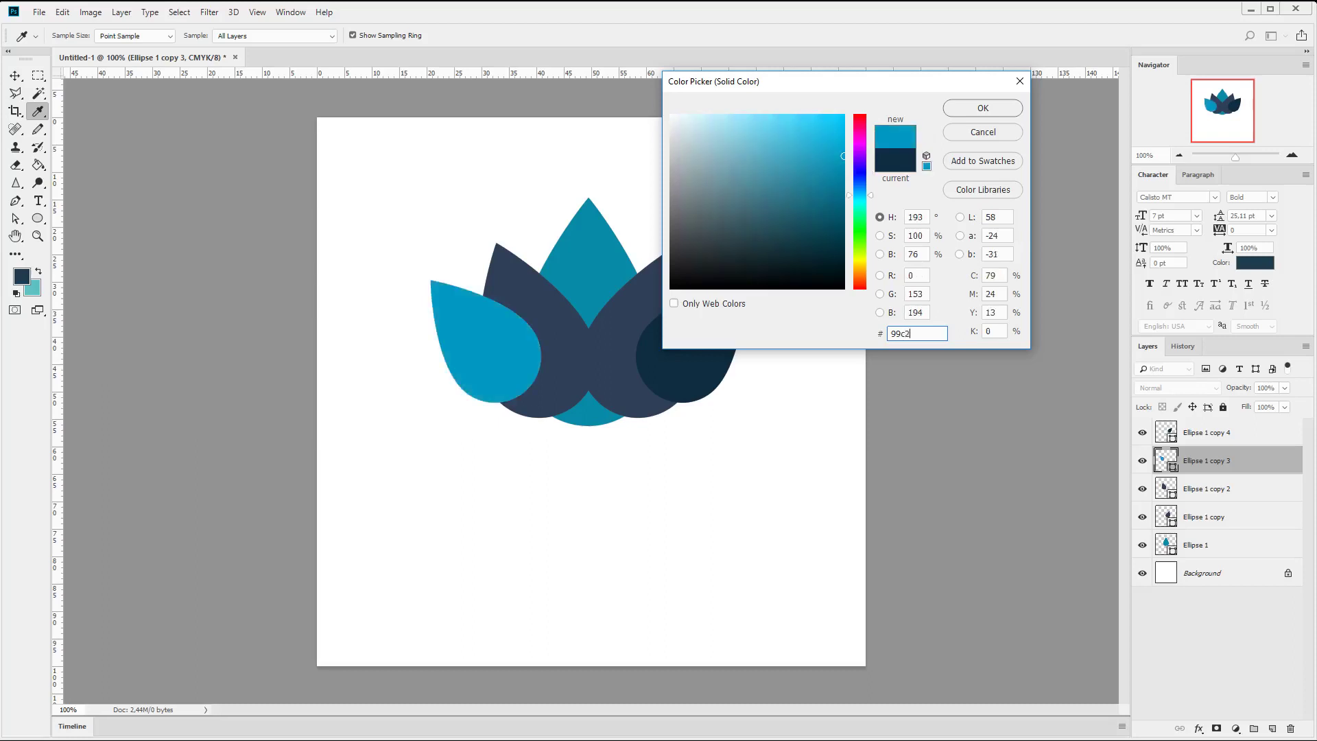
pyautogui.write('4d')
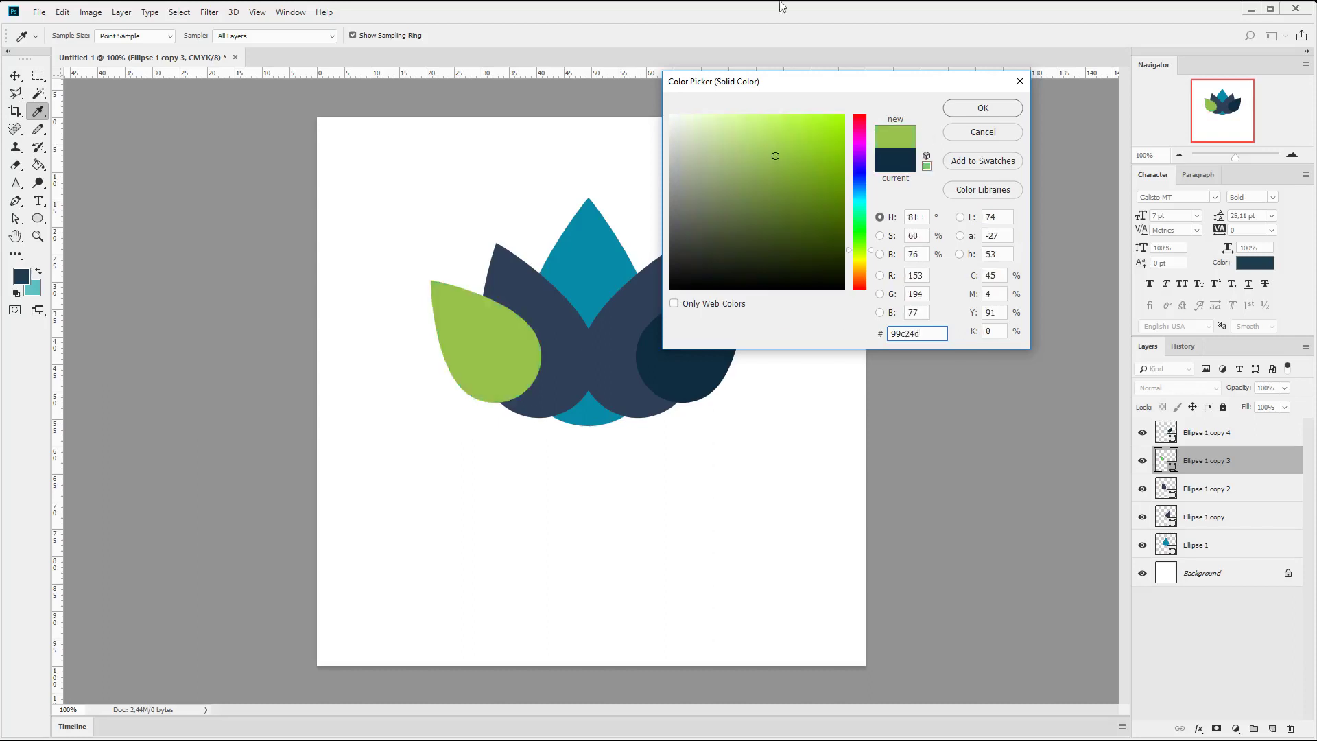
pyautogui.click(997, 110)
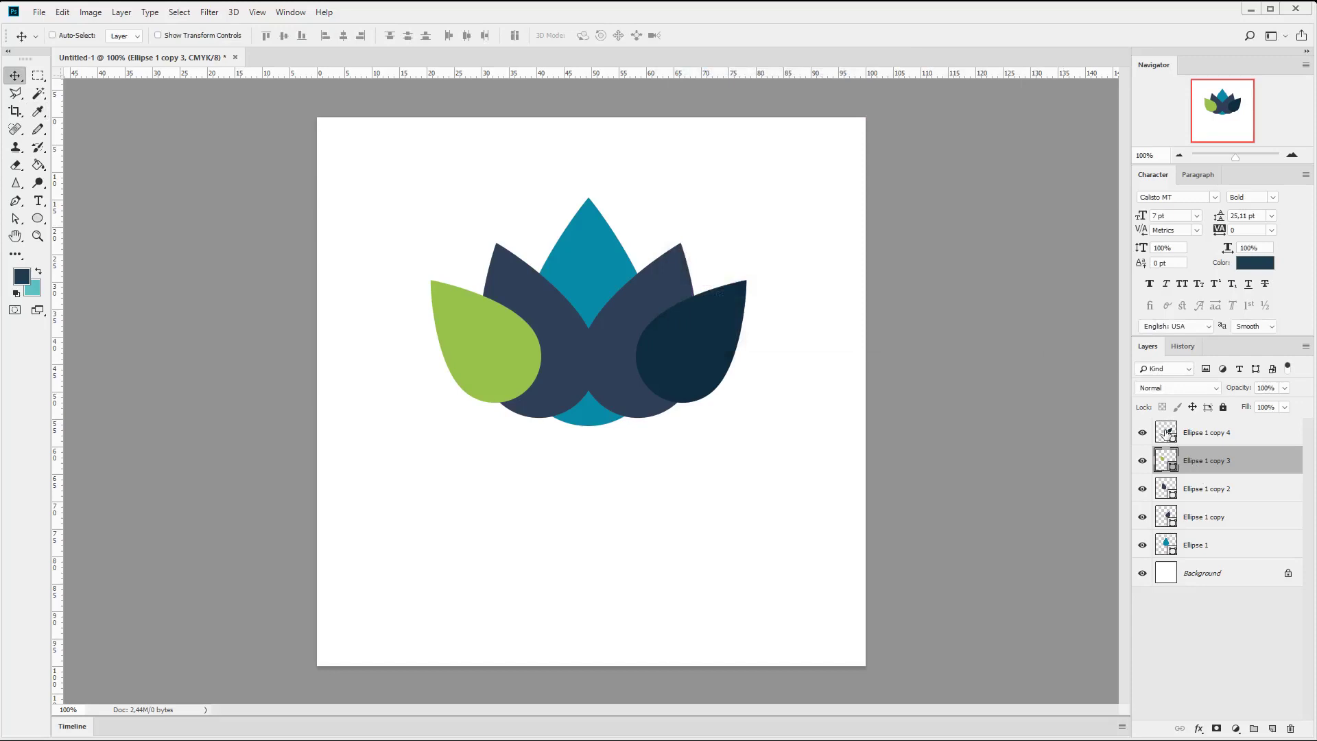
# Step: Recolour the outer right petal, Ellipse 1 copy 4, by sampling the green of the outer left petal
pyautogui.doubleClick(1166, 434)
pyautogui.click(485, 332)
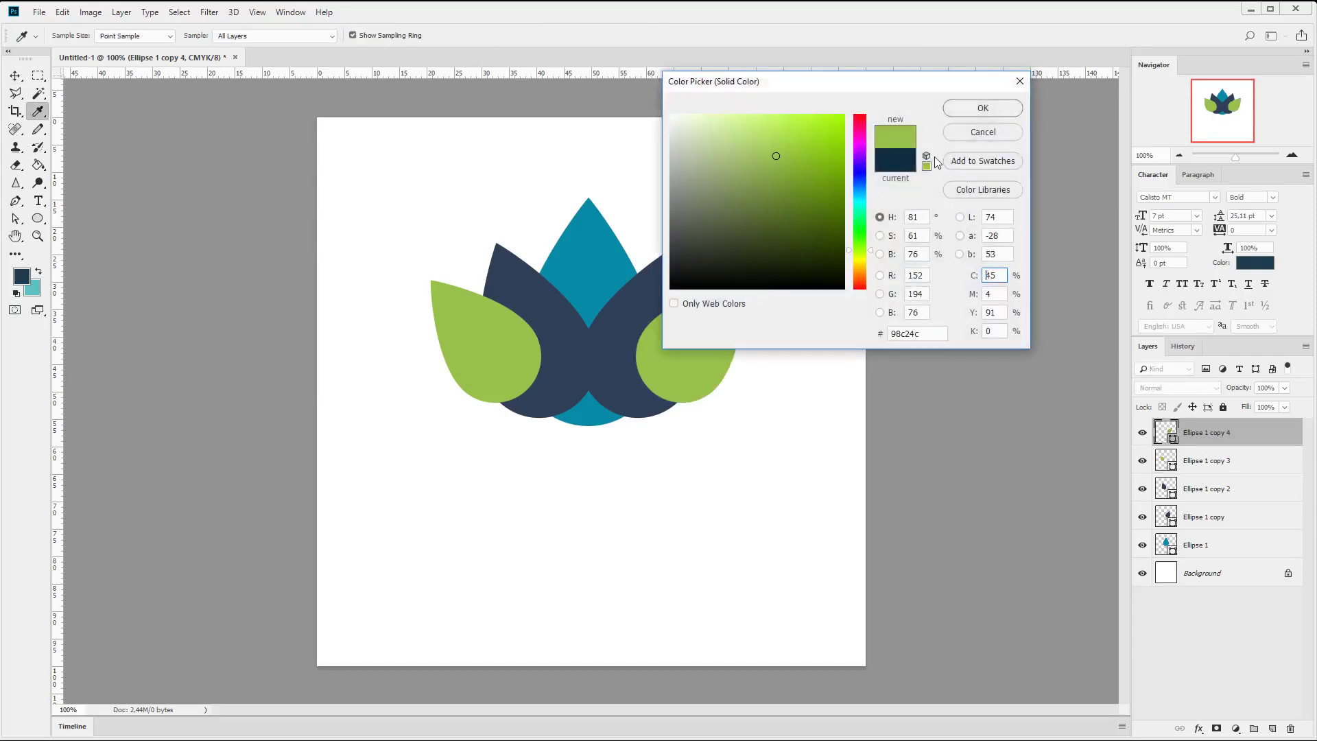
pyautogui.click(969, 114)
# Step: Reorder the layers so the green outer petals lie behind the dark blue ones and all four lie behind Ellipse 1
pyautogui.keyDown('shift'); pyautogui.click(1195, 464); pyautogui.keyUp('shift')
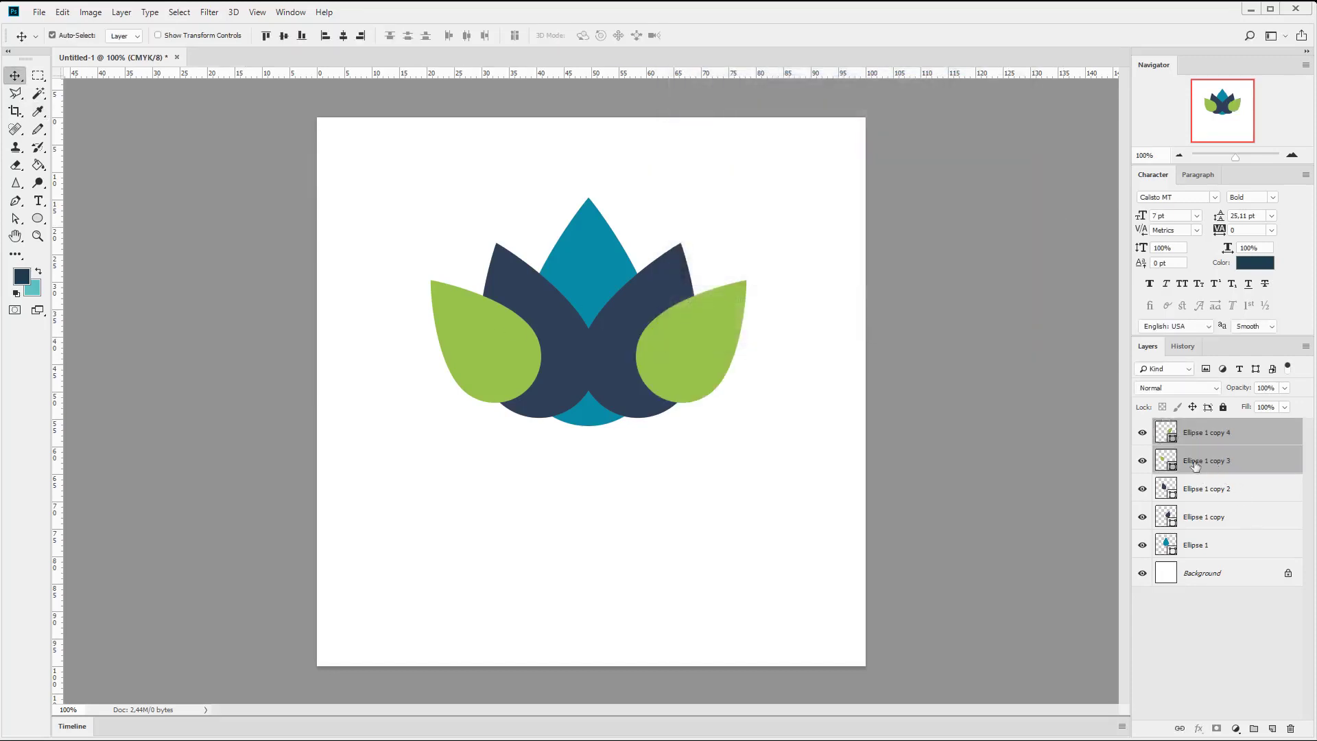
pyautogui.moveTo(1200, 464); pyautogui.dragTo(1201, 525)
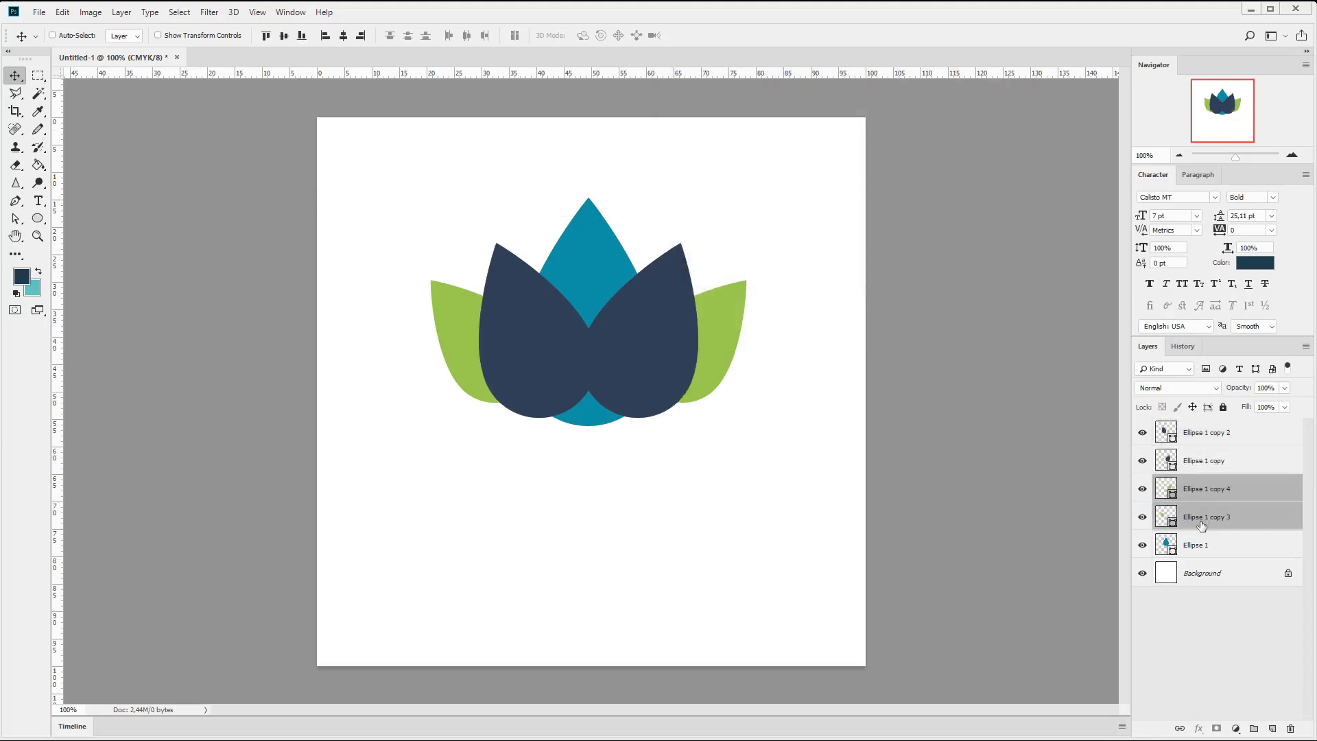
pyautogui.keyDown('ctrl'); pyautogui.click(1207, 437); pyautogui.keyUp('ctrl')
pyautogui.keyDown('ctrl'); pyautogui.click(1207, 463); pyautogui.keyUp('ctrl')
pyautogui.moveTo(1201, 522); pyautogui.dragTo(1202, 545)
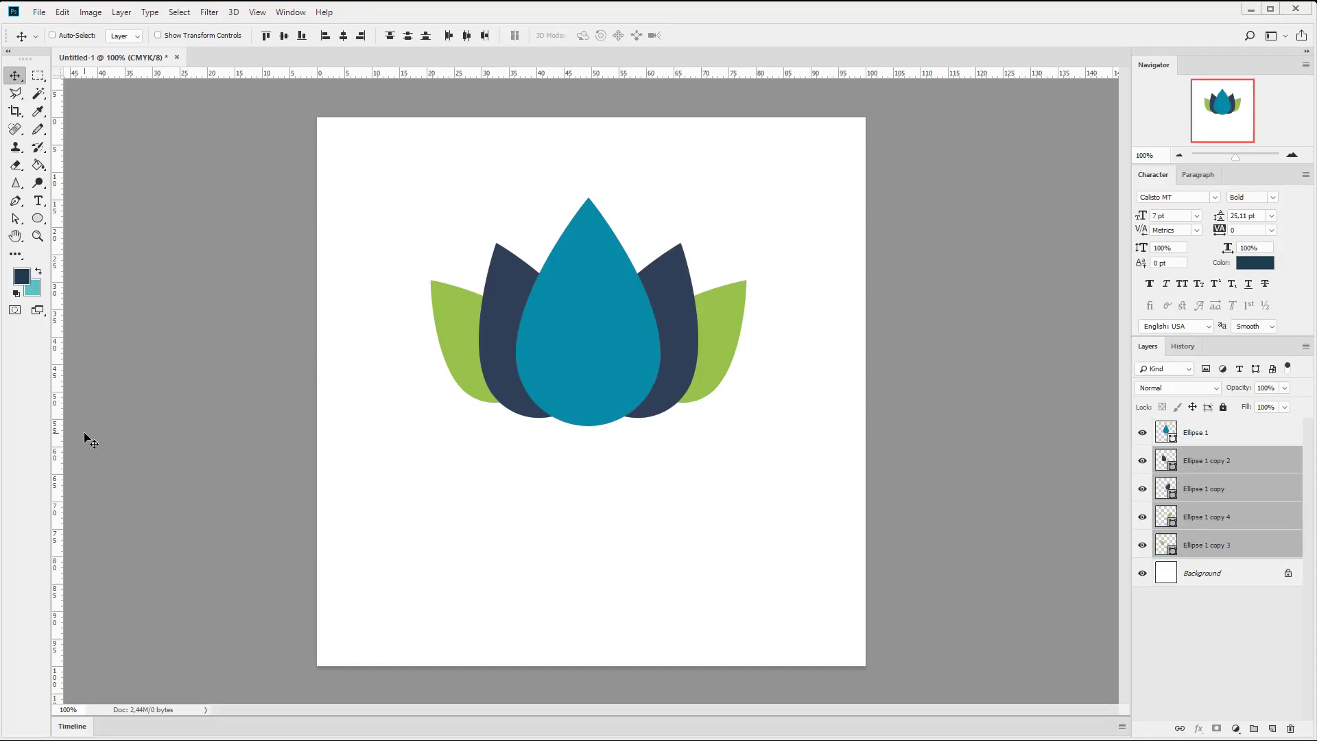
# Step: Place a vertical guide at the canvas centre and nudge all five petal layers right until the flower is centred on it
pyautogui.click(1205, 433)
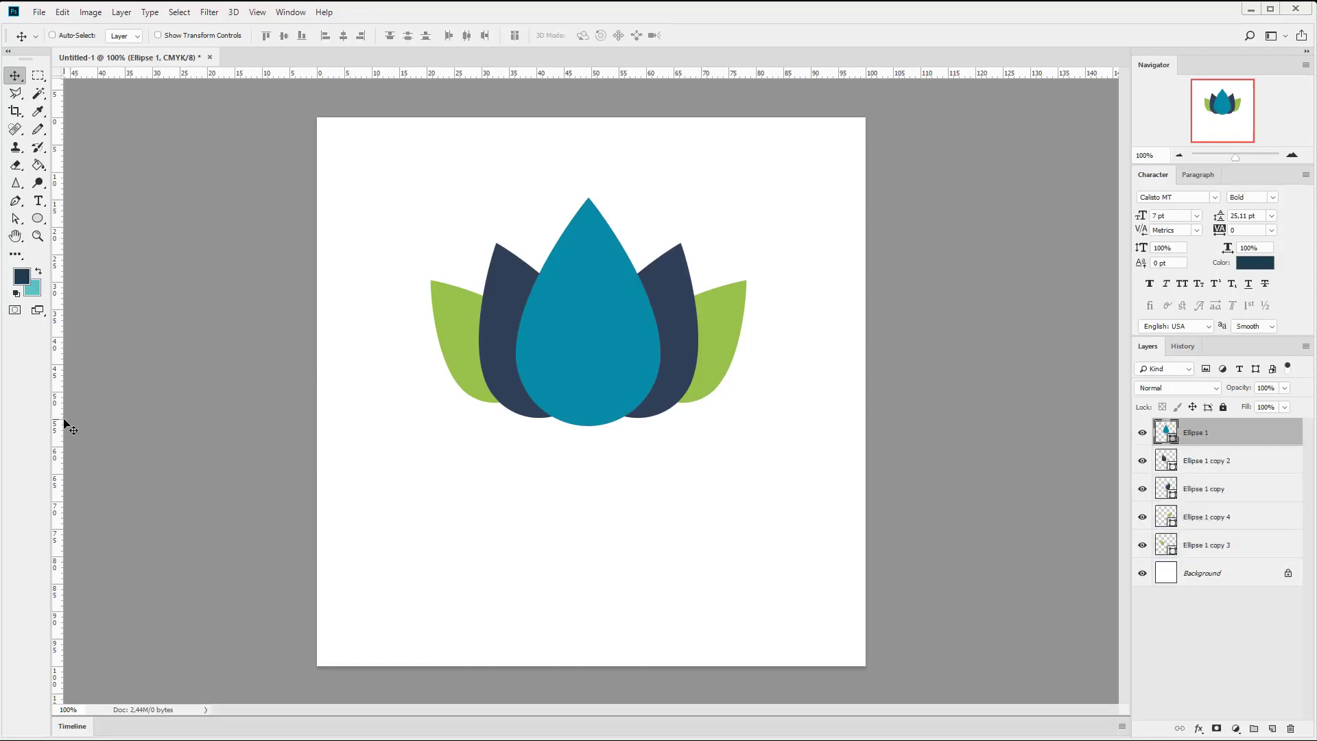
pyautogui.moveTo(62, 421); pyautogui.dragTo(591, 400)
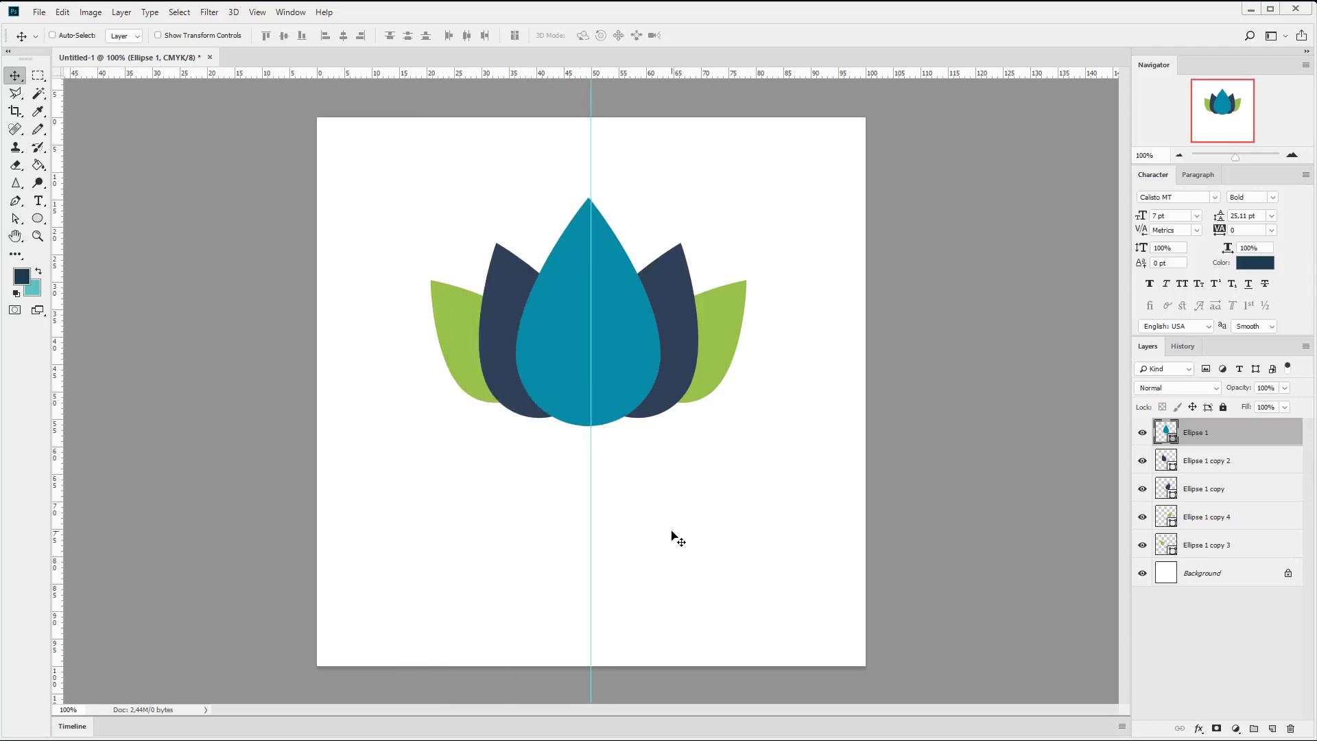
pyautogui.keyDown('shift'); pyautogui.click(1219, 548); pyautogui.keyUp('shift')
pyautogui.press('Right')
pyautogui.press('Right')
pyautogui.press('Right')
pyautogui.press('Right')
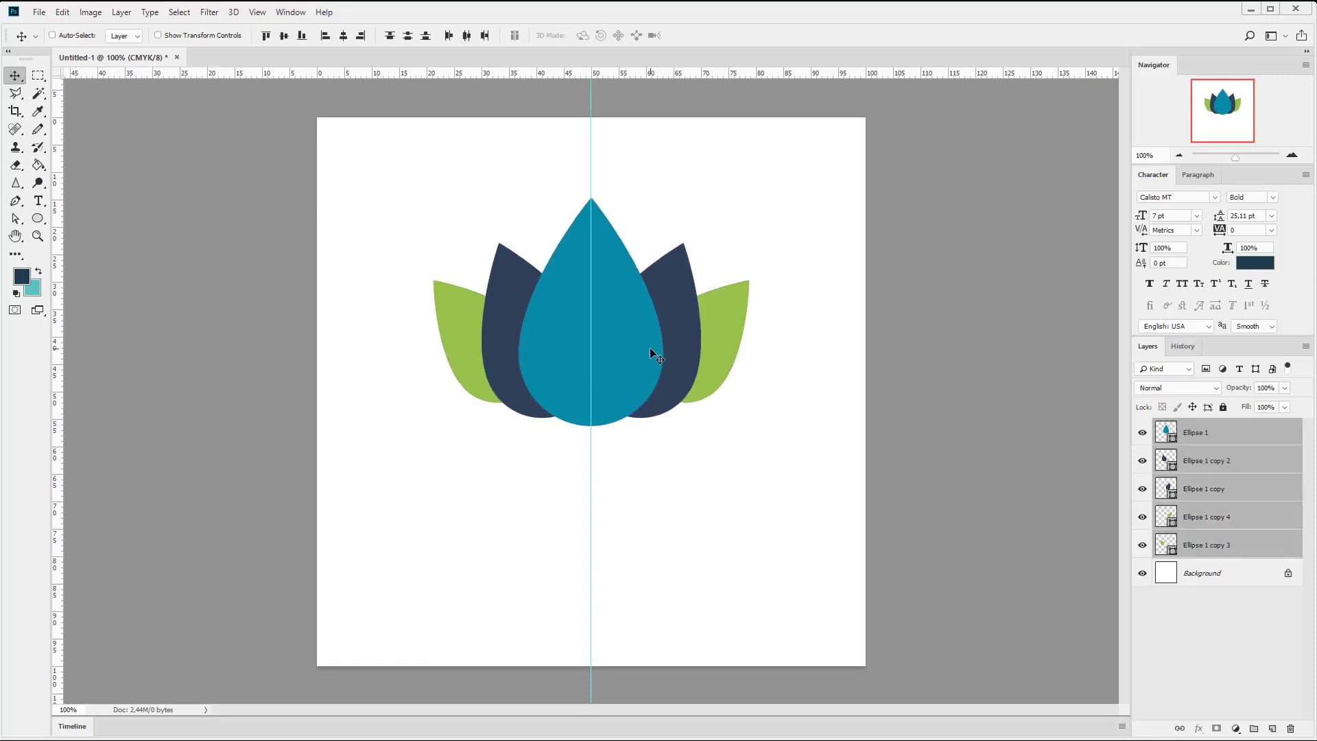
pyautogui.press('Left')
pyautogui.press('Right')
# Step: Duplicate the central petal layer, Ellipse 1, and flip the duplicate vertically
pyautogui.click(1228, 433)
pyautogui.rightClick(1239, 433)
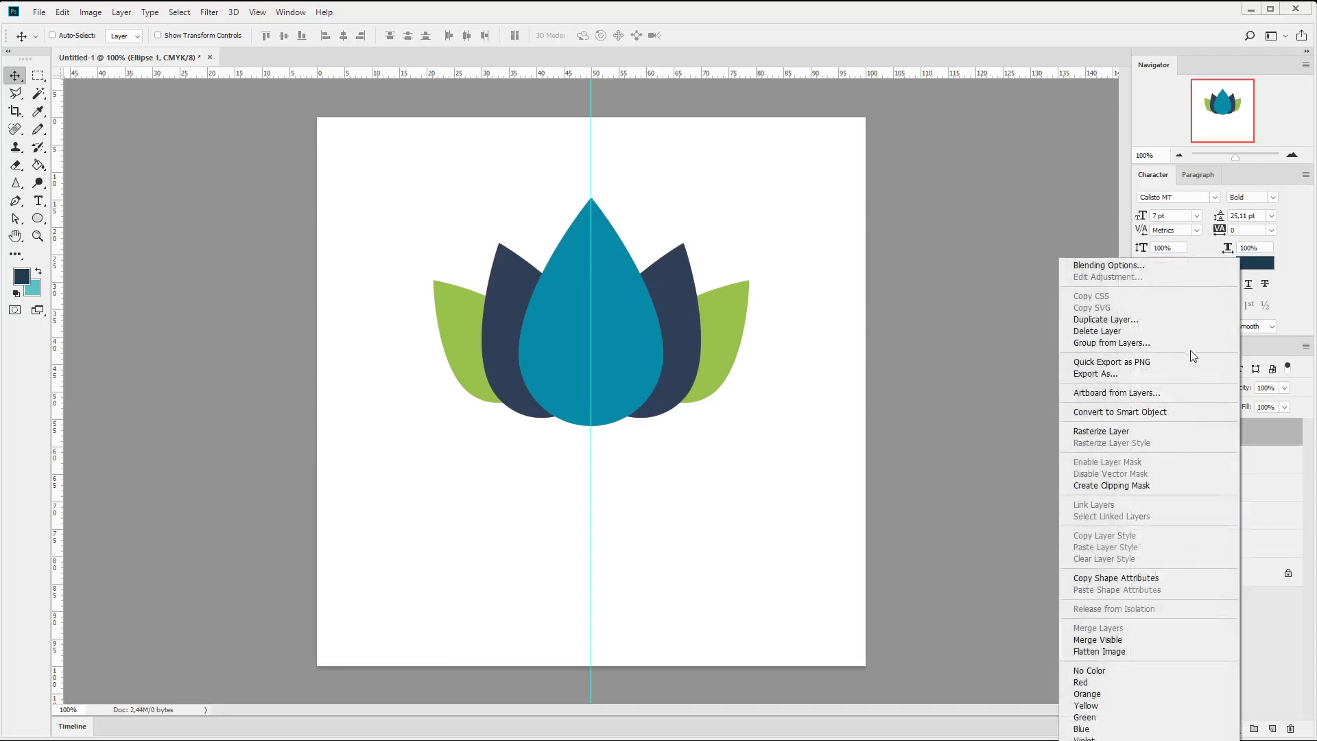
pyautogui.click(1181, 320)
pyautogui.press('Return')
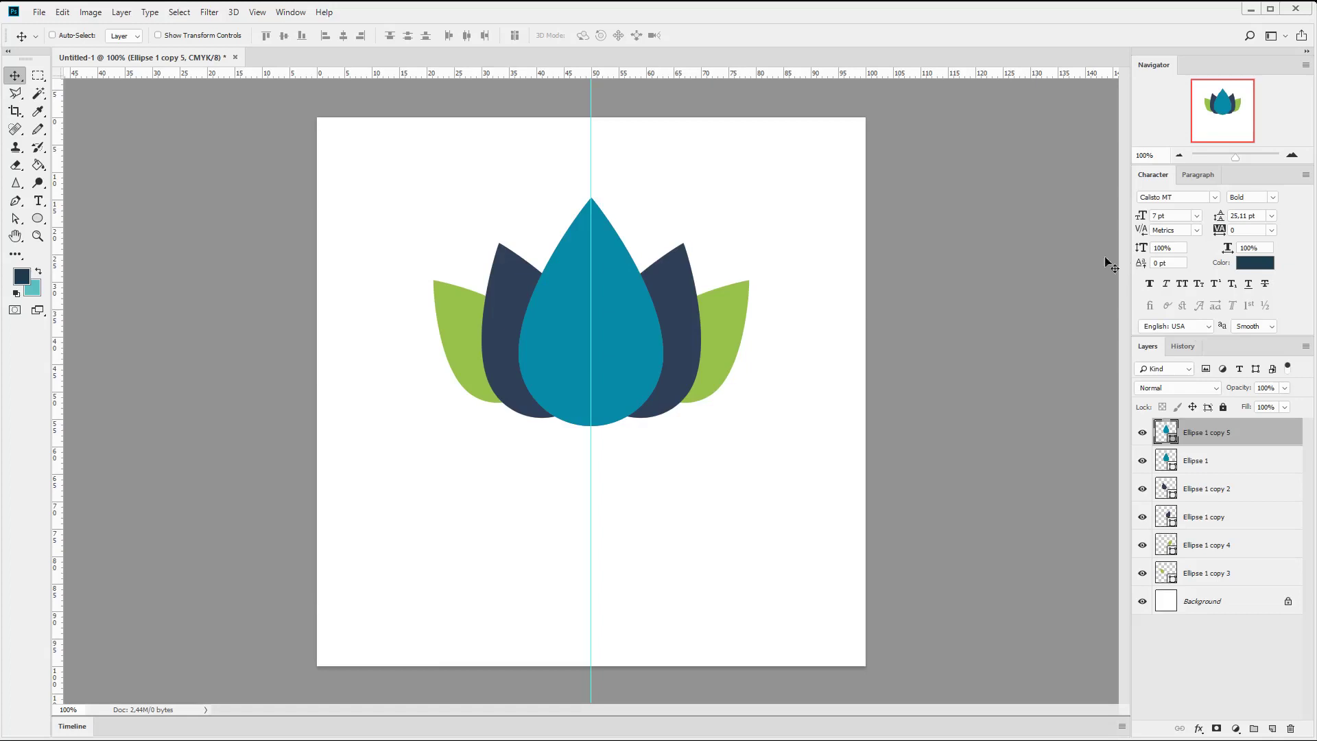
pyautogui.click(62, 13)
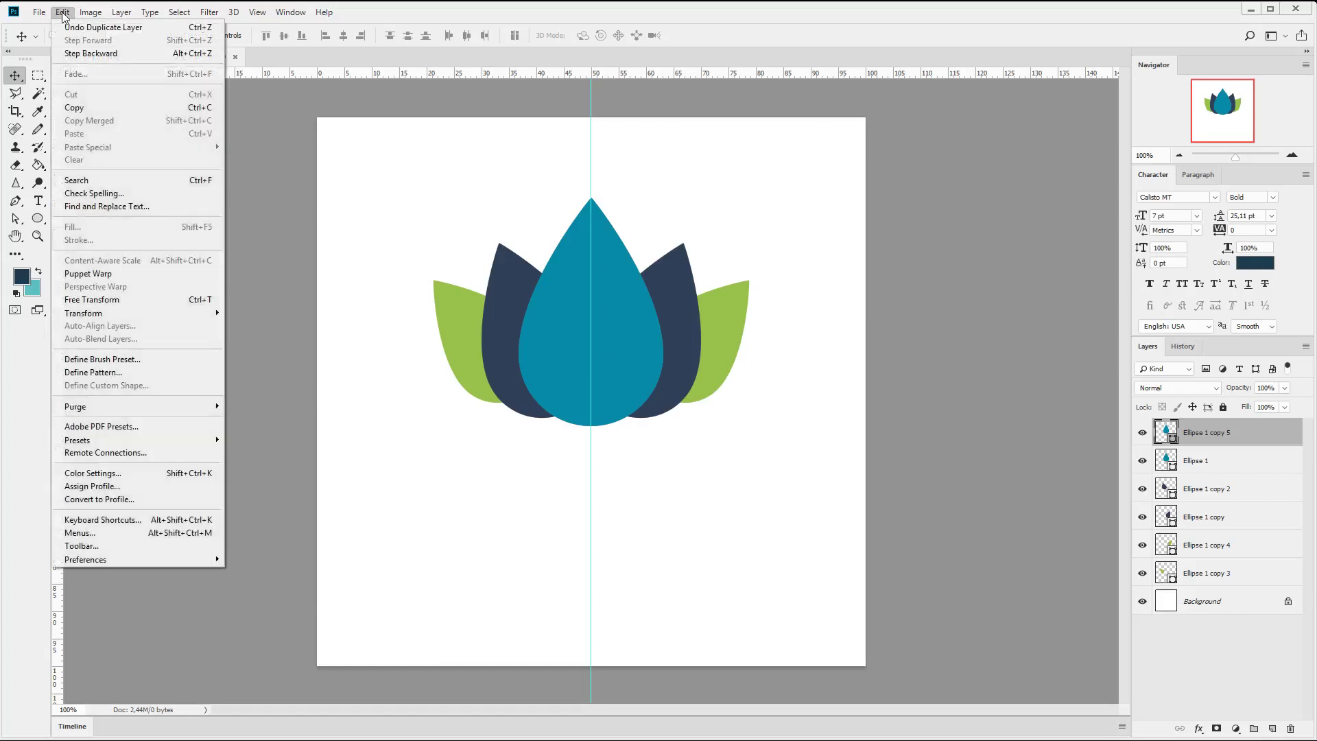
pyautogui.moveTo(114, 312)
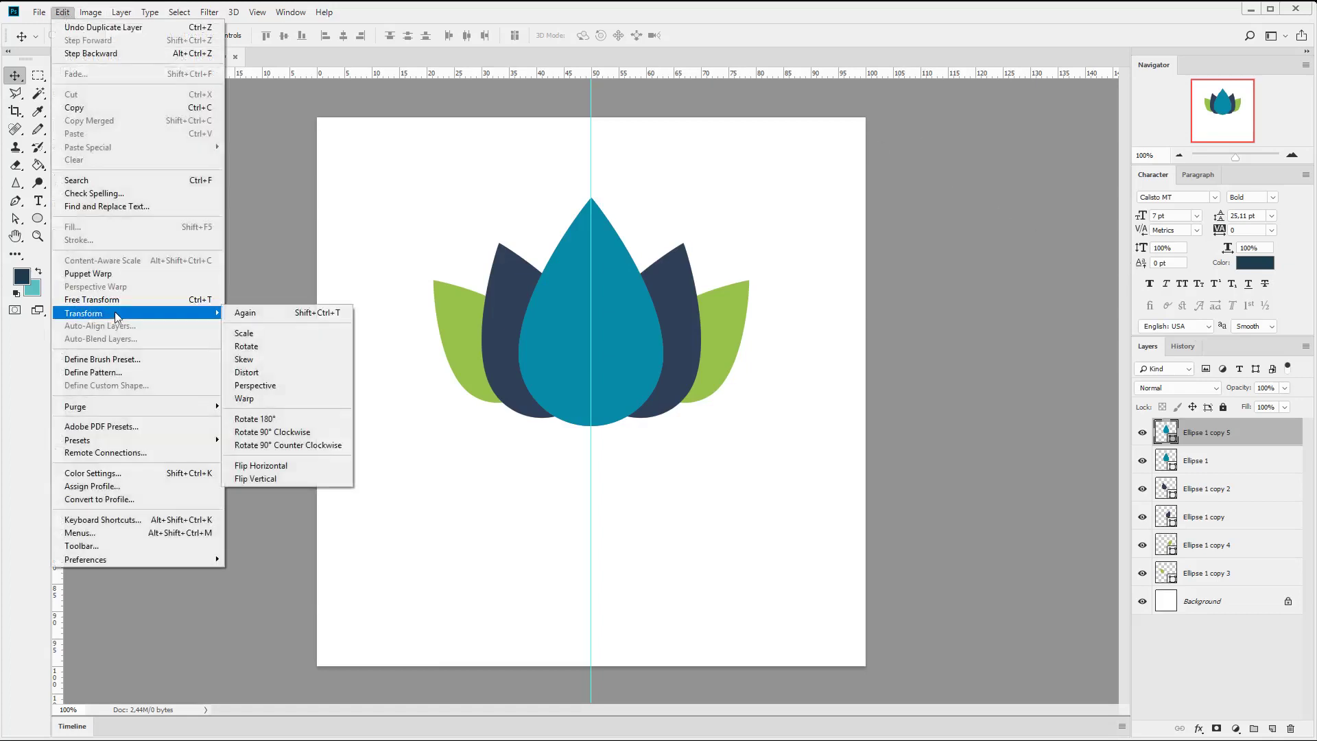
pyautogui.click(274, 477)
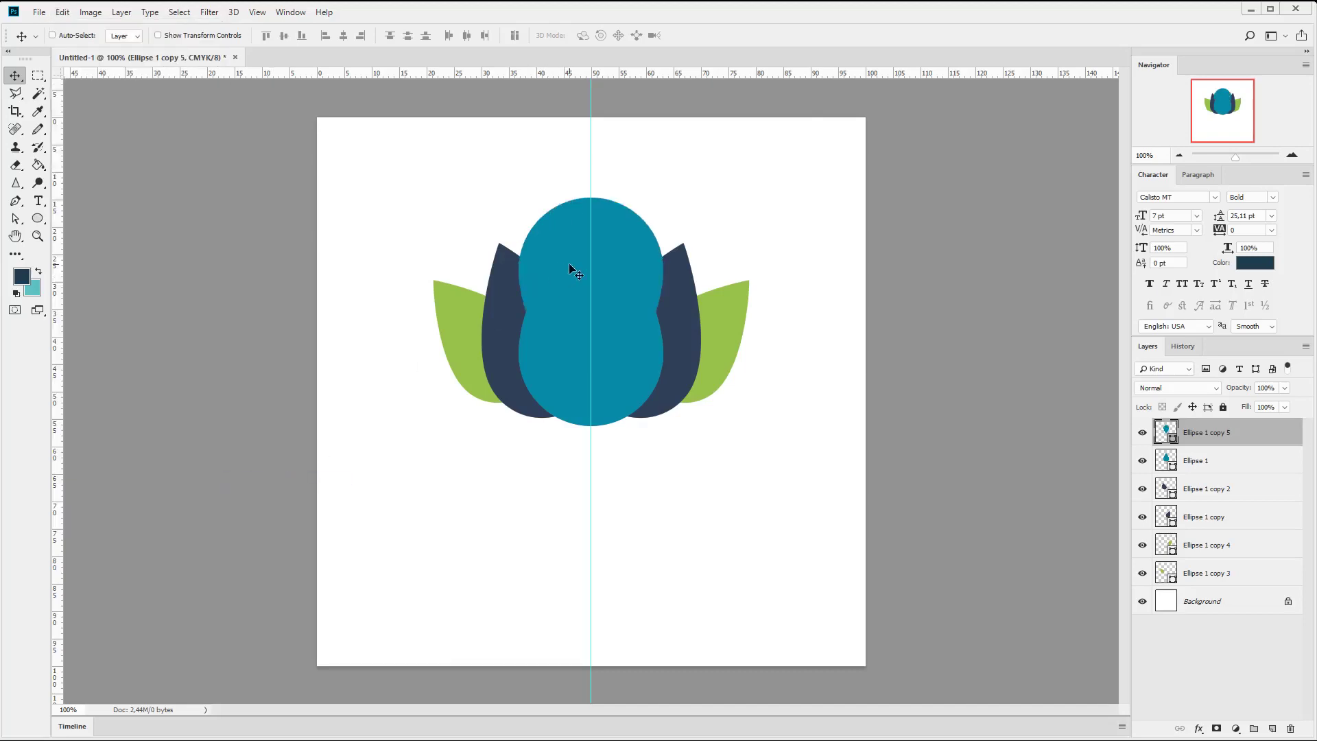
# Step: Scale the flipped petal to 50% width and height and place it over the central petal's base, its tip protruding just below
pyautogui.moveTo(638, 268); pyautogui.dragTo(665, 468)
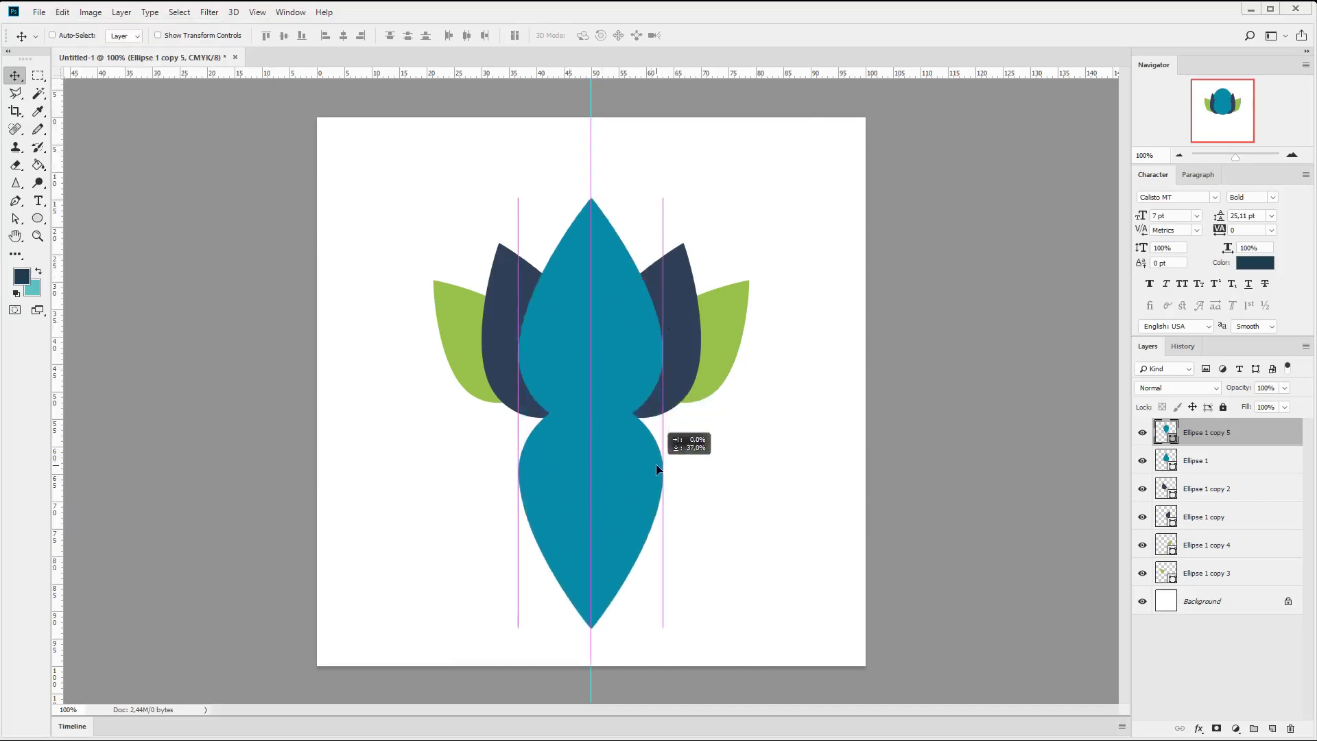
pyautogui.hotkey('ctrl', 't')
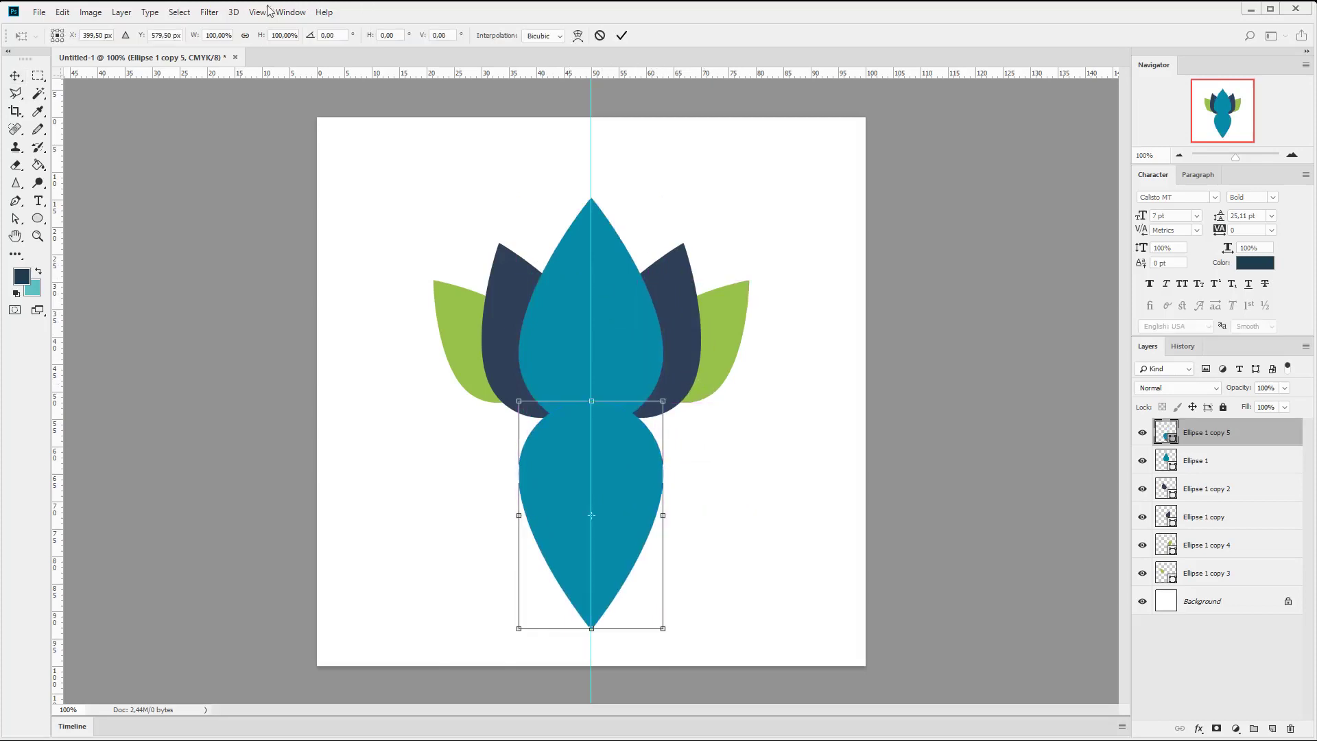
pyautogui.doubleClick(218, 35)
pyautogui.write('50')
pyautogui.press('Return')
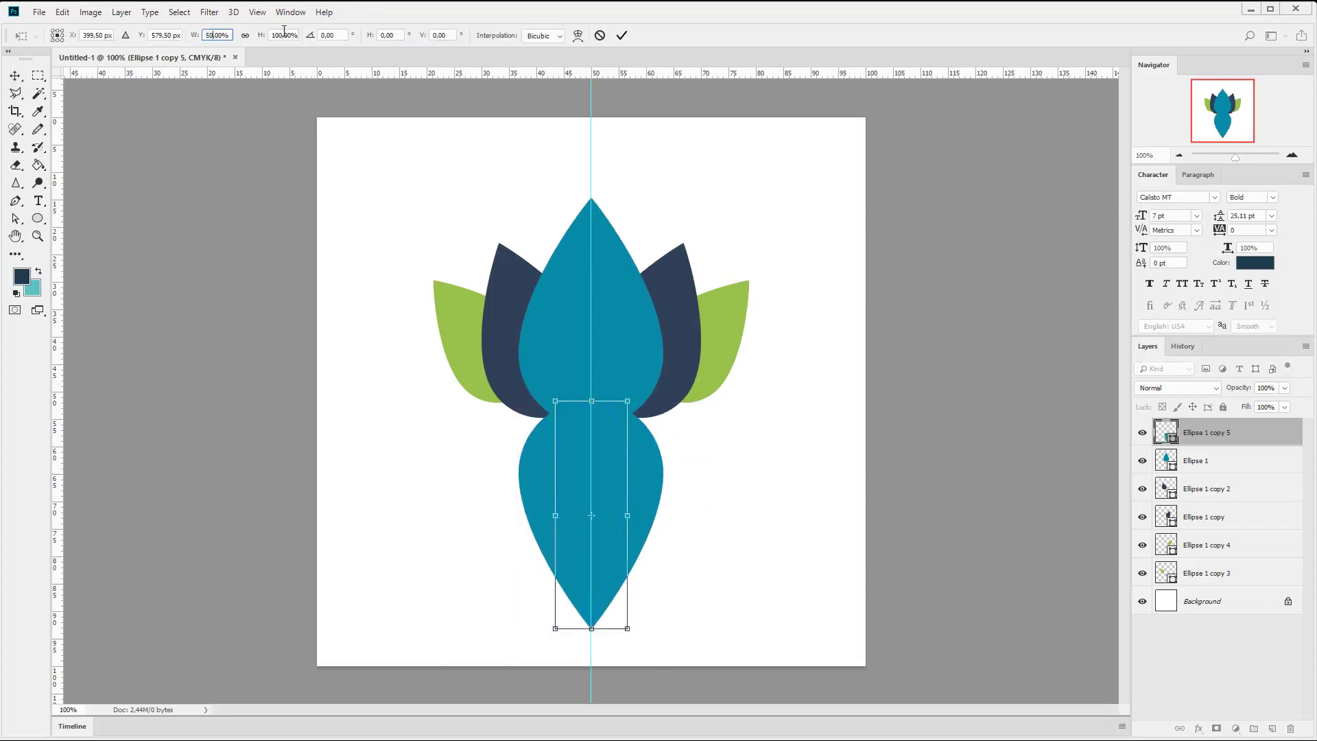
pyautogui.doubleClick(284, 35)
pyautogui.write('50')
pyautogui.press('Return')
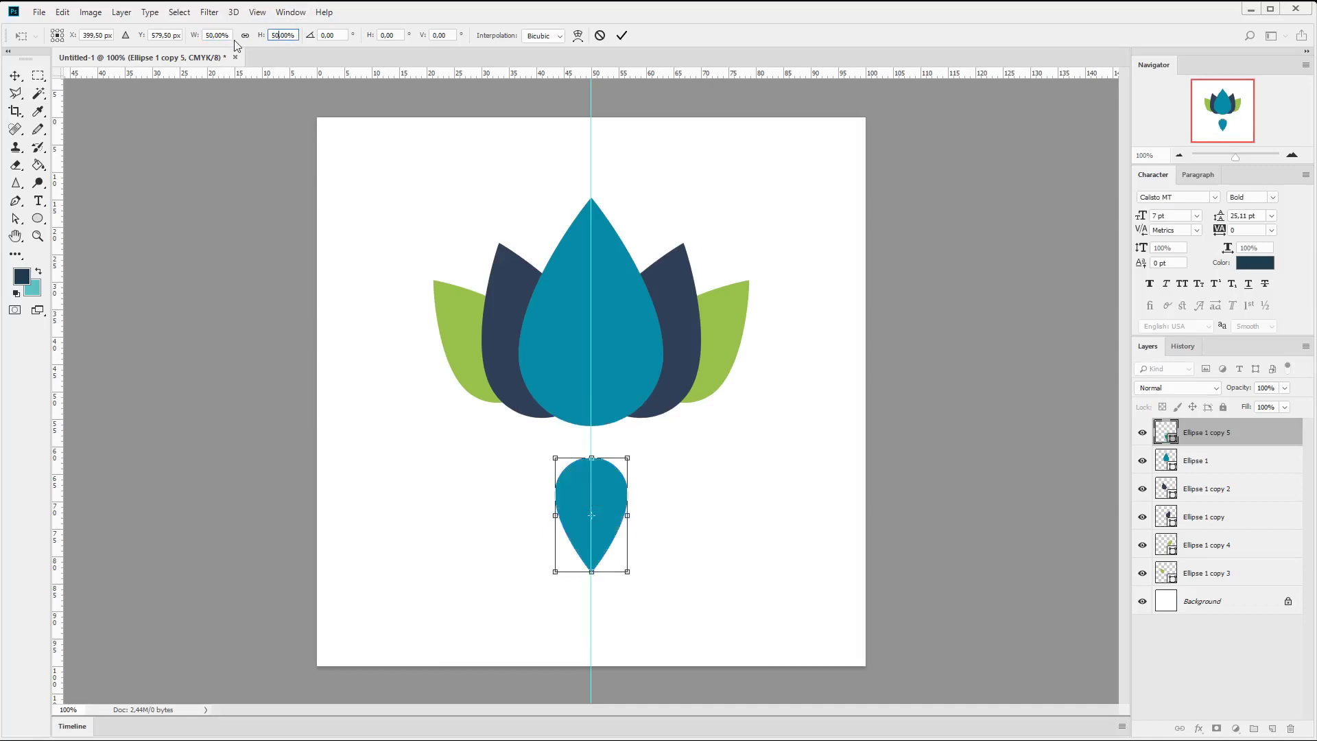
pyautogui.click(19, 79)
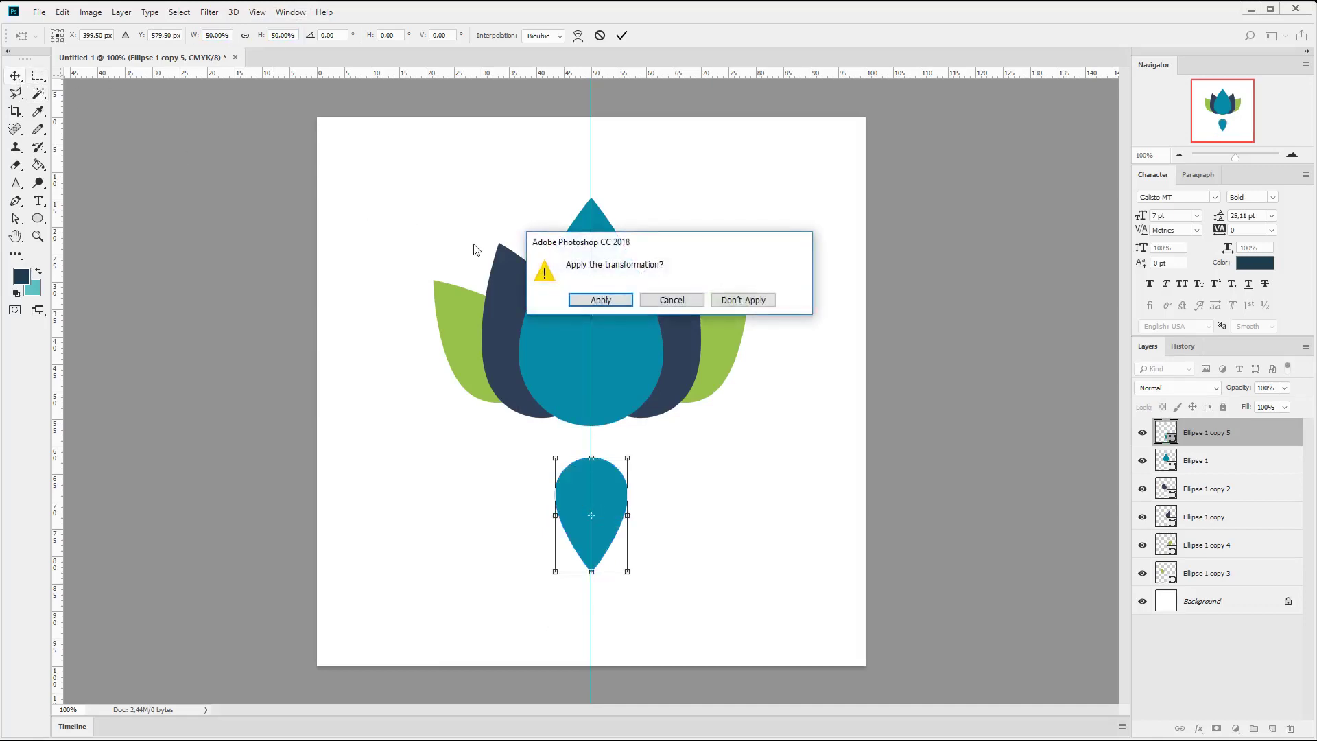
pyautogui.press('Return')
pyautogui.moveTo(650, 524); pyautogui.dragTo(640, 394)
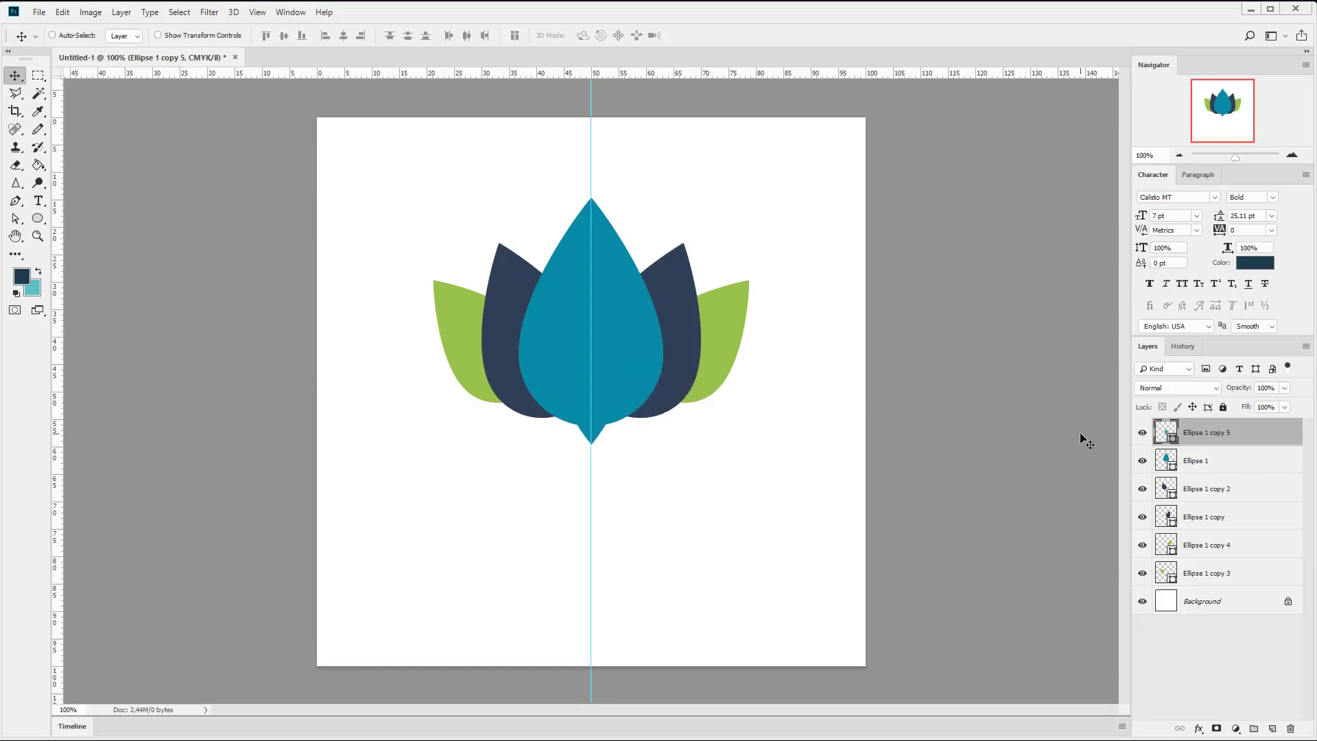
# Step: Change the fill colour of the small flipped petal, Ellipse 1 copy 5, to black 000000
pyautogui.doubleClick(1165, 431)
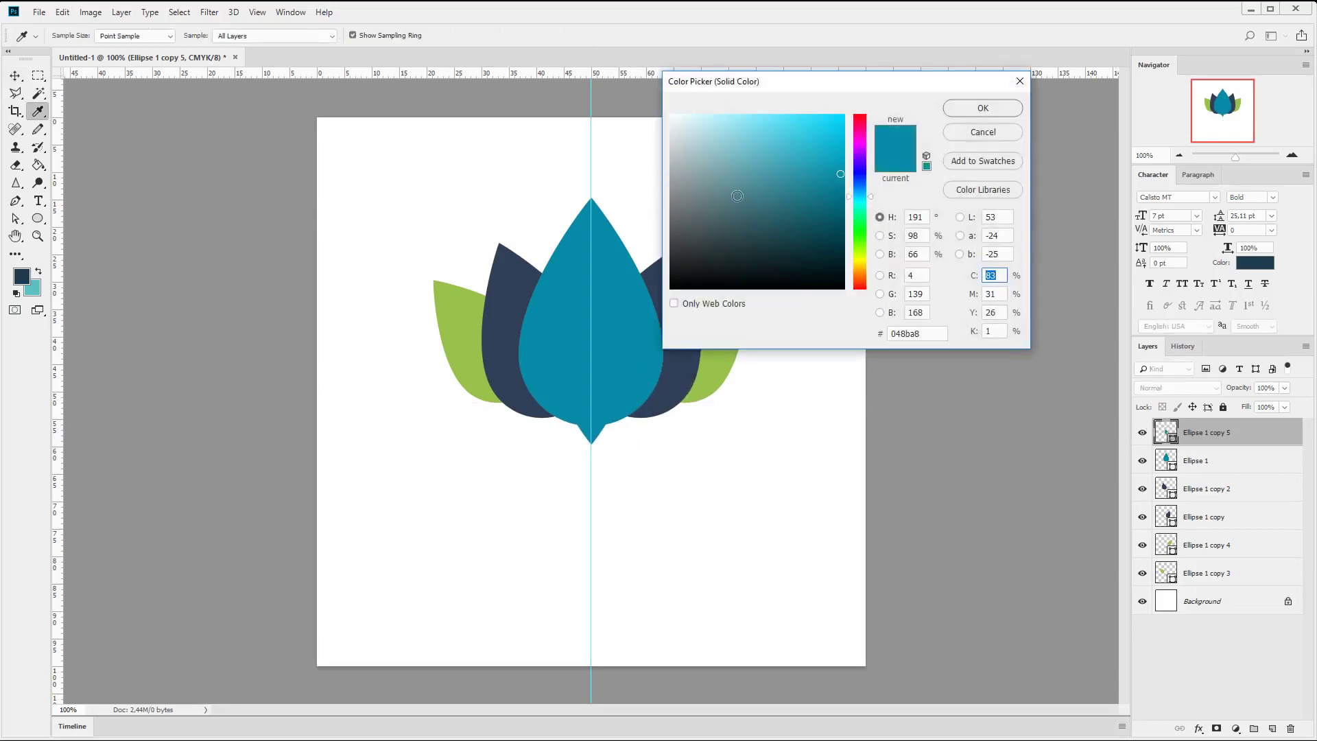
pyautogui.moveTo(738, 193); pyautogui.dragTo(670, 287)
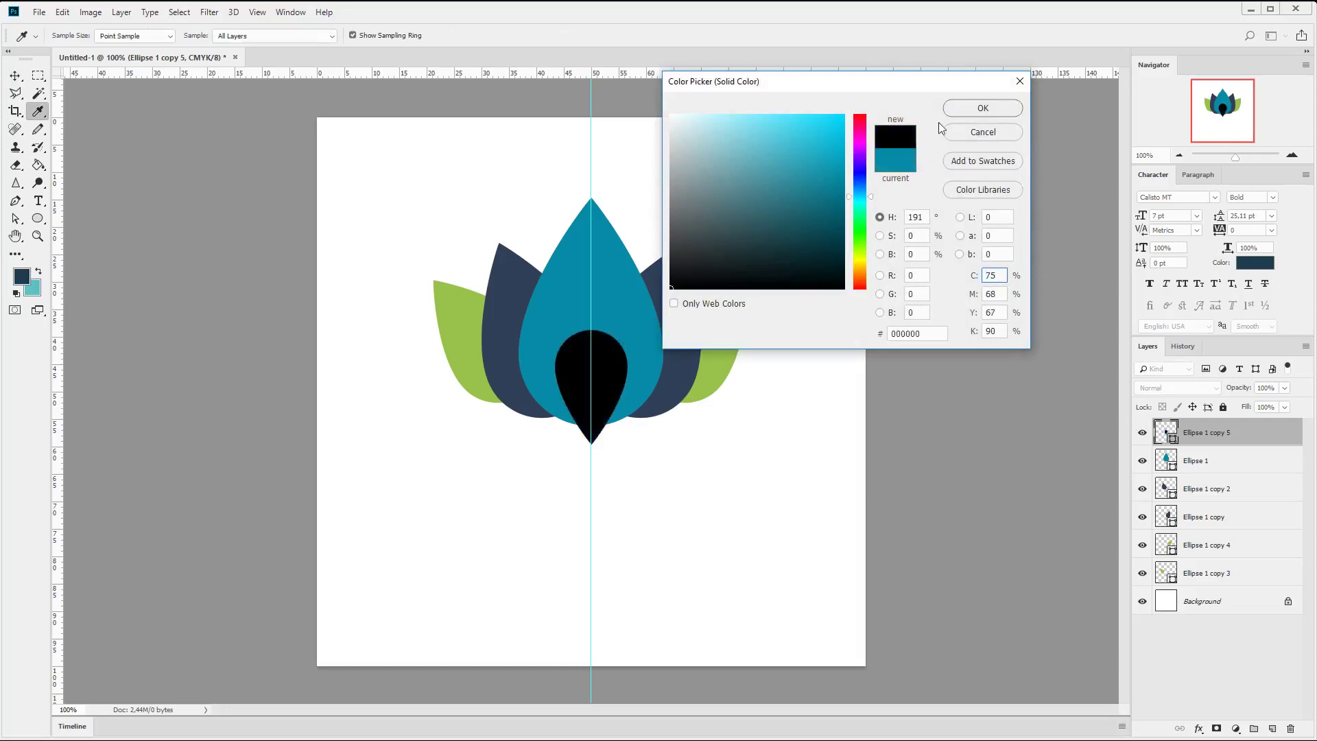
pyautogui.click(982, 108)
pyautogui.click(1220, 460)
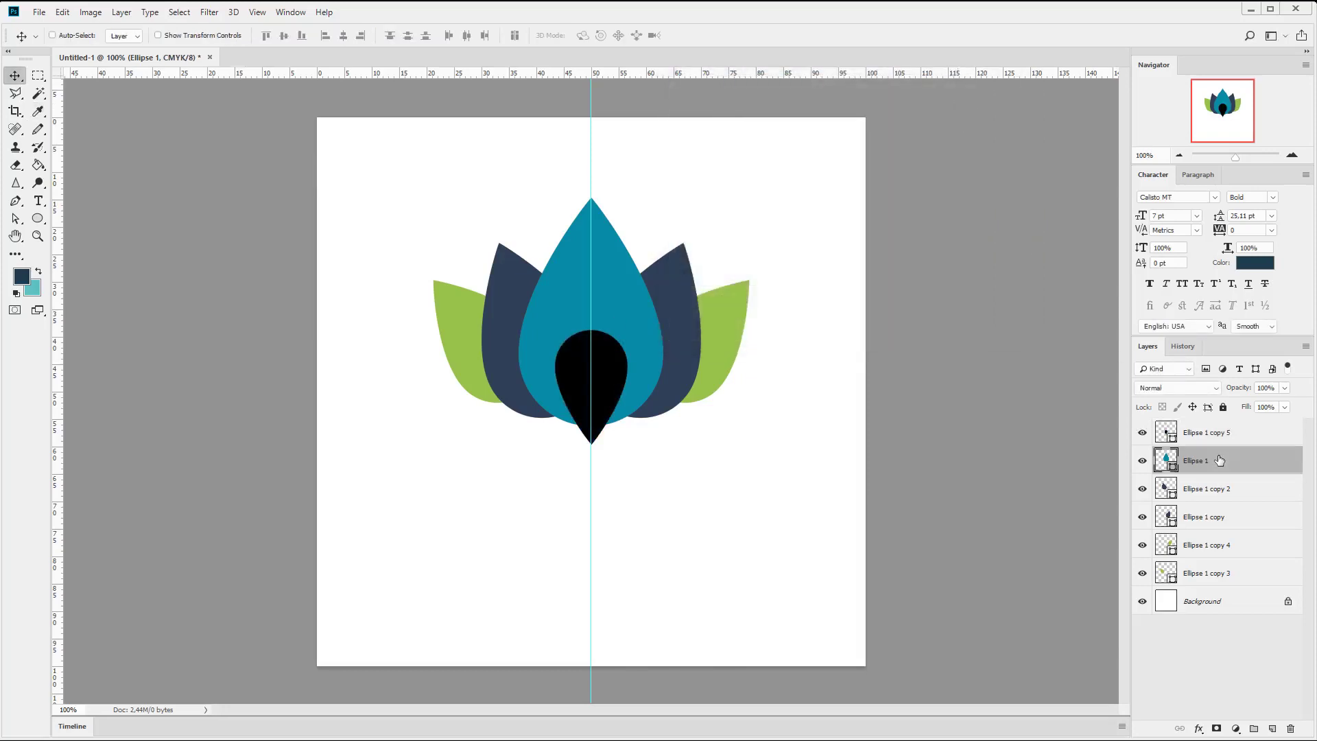
pyautogui.click(1142, 461)
pyautogui.click(1142, 460)
pyautogui.click(1203, 436)
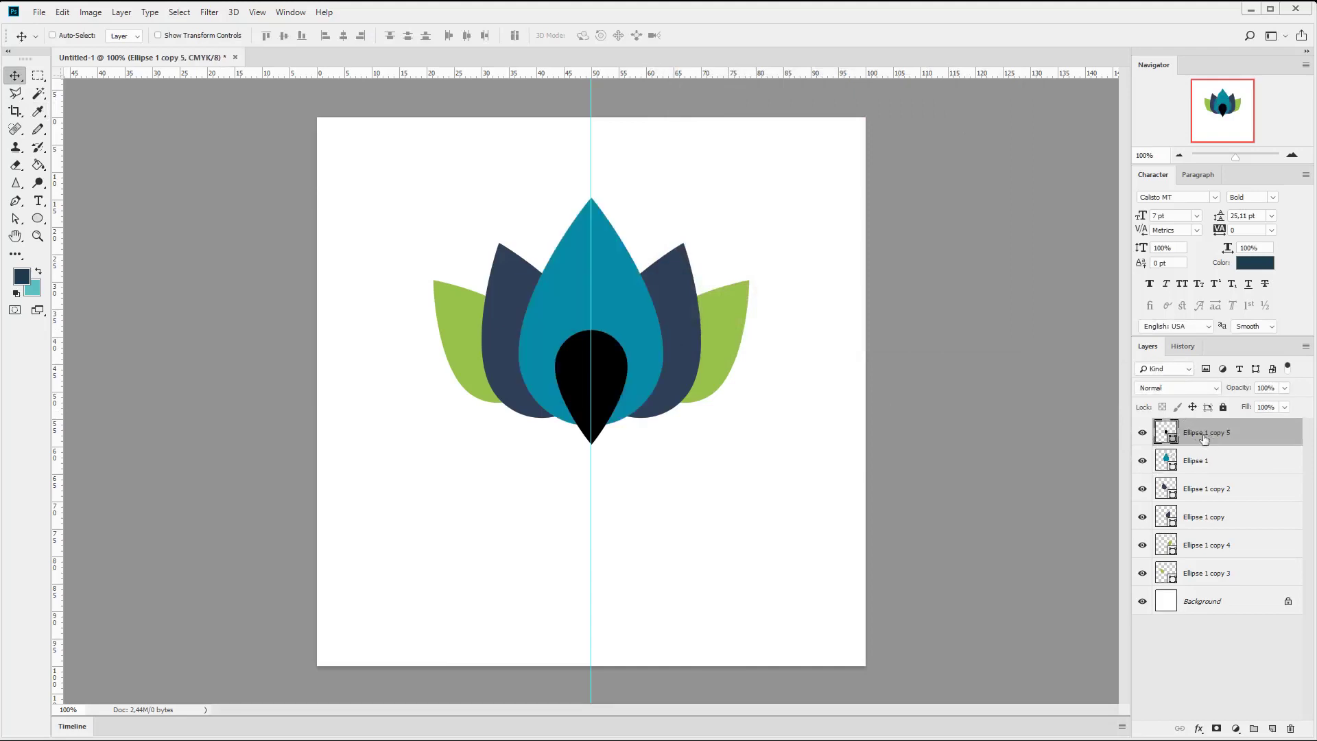
# Step: Transfer the small black drop's path into the central petal layer, Ellipse 1, and set it to Subtract Front Shape
pyautogui.click(15, 218)
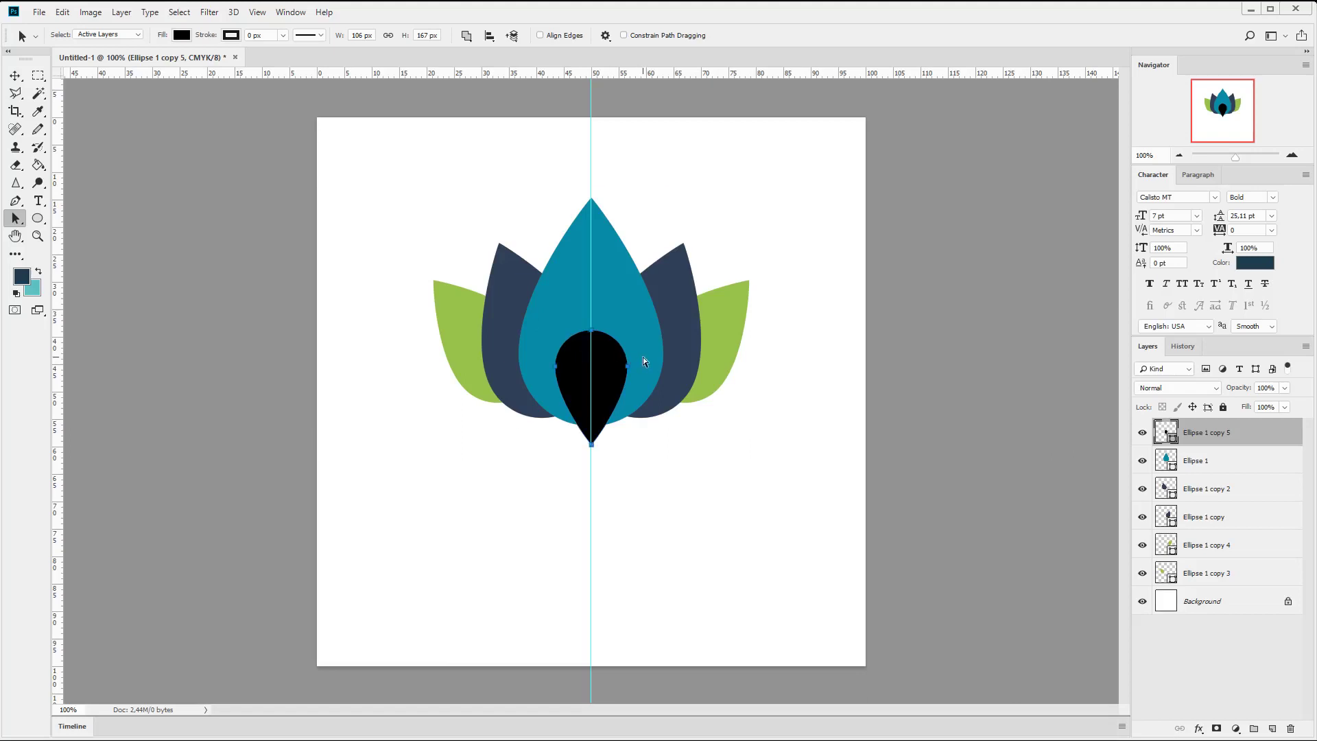
pyautogui.press('Delete')
pyautogui.hotkey('ctrl', 'v')
pyautogui.click(467, 36)
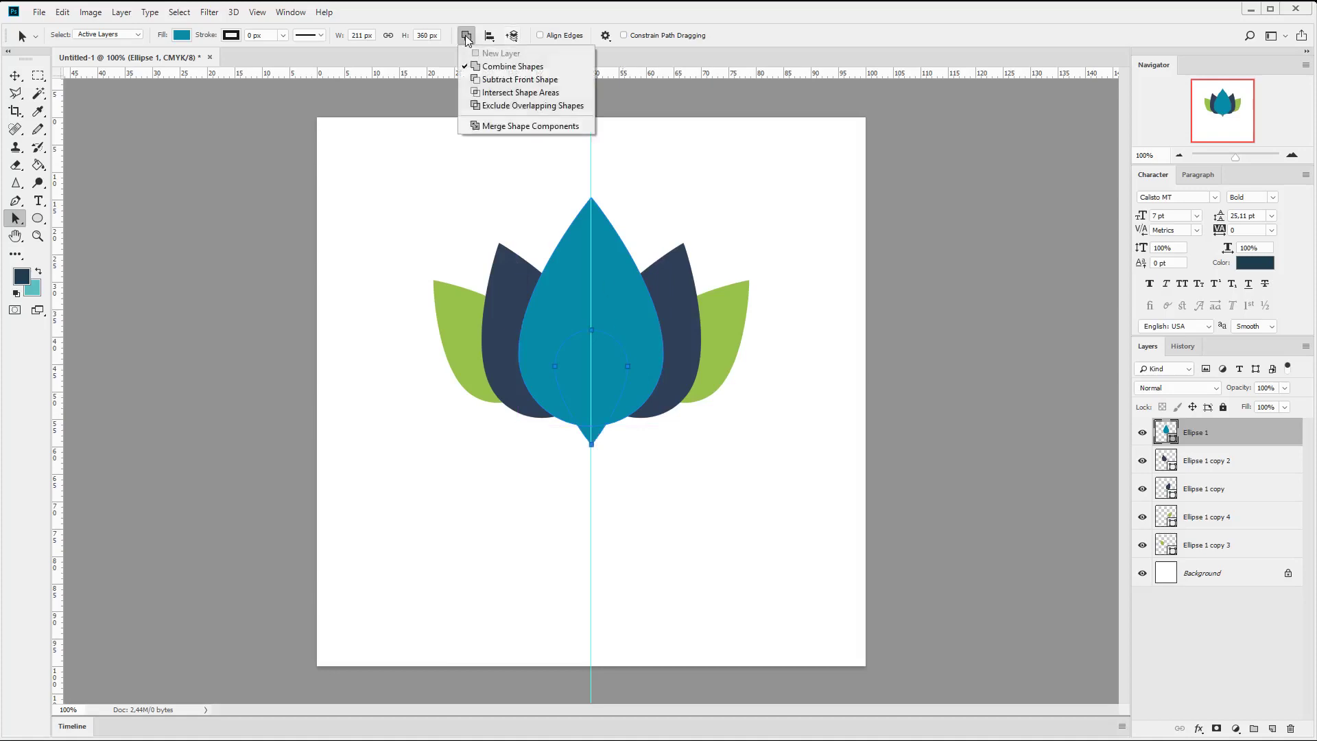
pyautogui.click(491, 82)
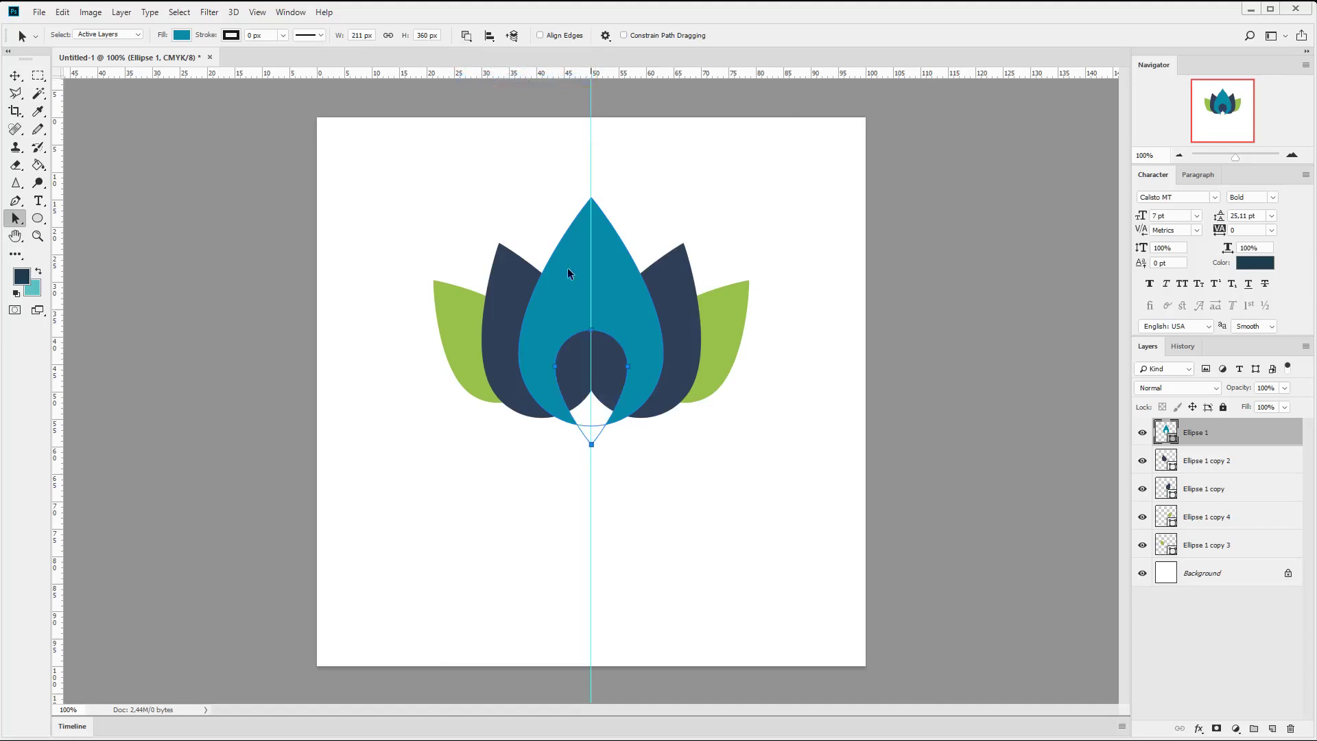
# Step: Merge the central petal's shape components and remove the vertical guide from the canvas centre
pyautogui.moveTo(453, 142); pyautogui.dragTo(701, 483)
pyautogui.click(471, 41)
pyautogui.click(511, 124)
pyautogui.click(15, 76)
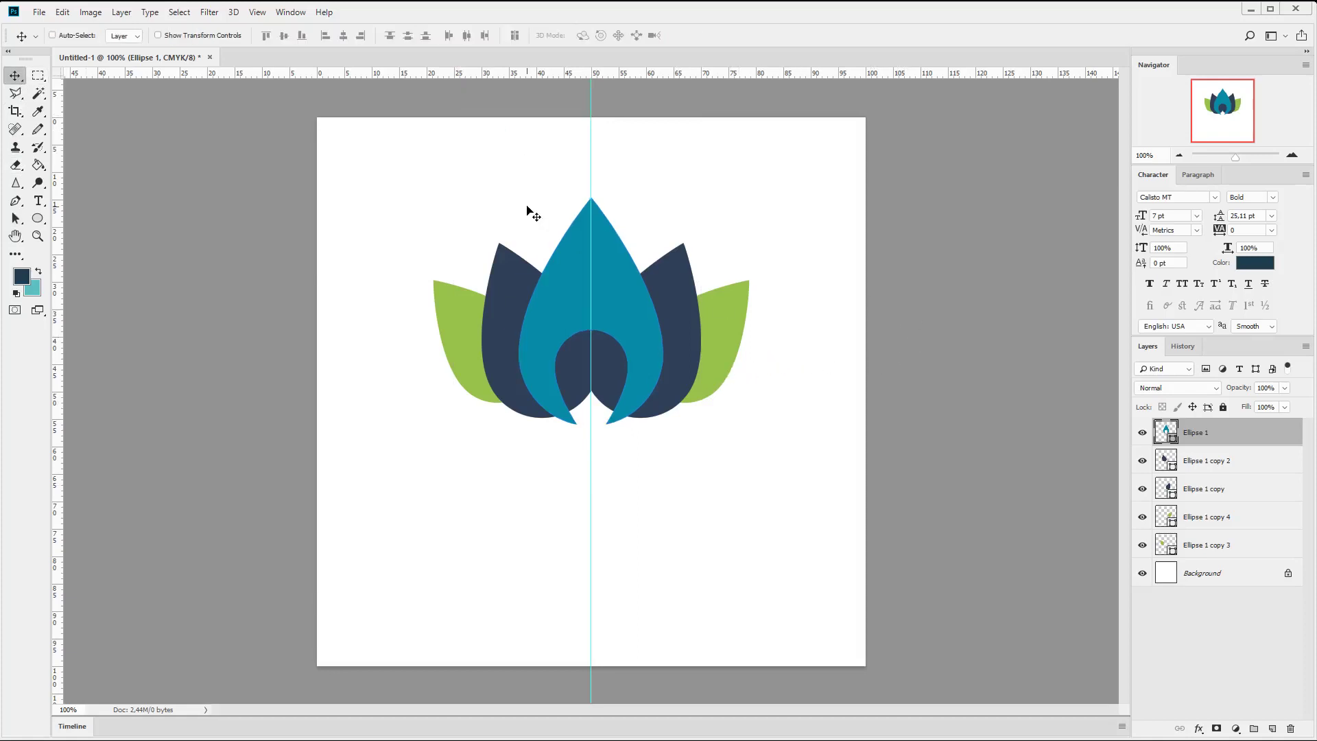
pyautogui.moveTo(590, 173); pyautogui.dragTo(27, 132)
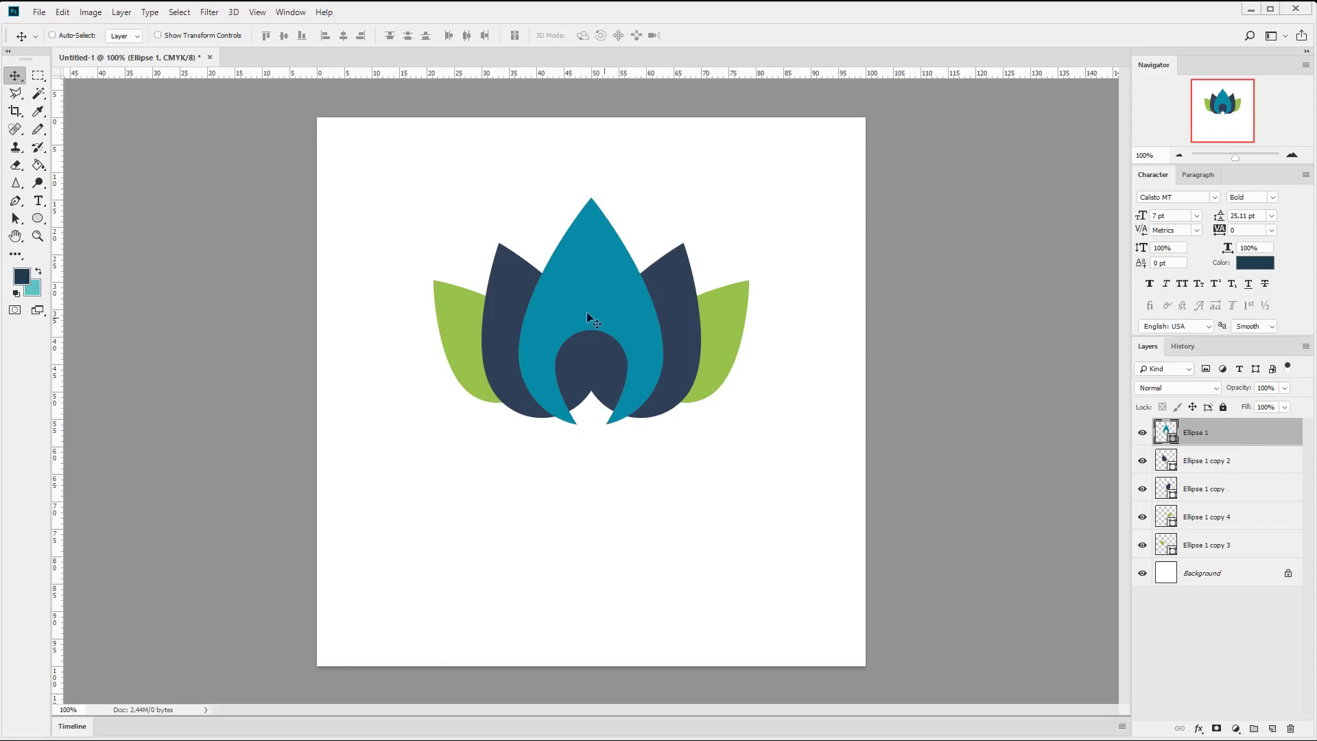
# Step: Revert the document history to the Modify Color Fill Layer state that precedes the small drop layer's deletion
pyautogui.click(1181, 346)
pyautogui.scroll(-3, 1244, 602)
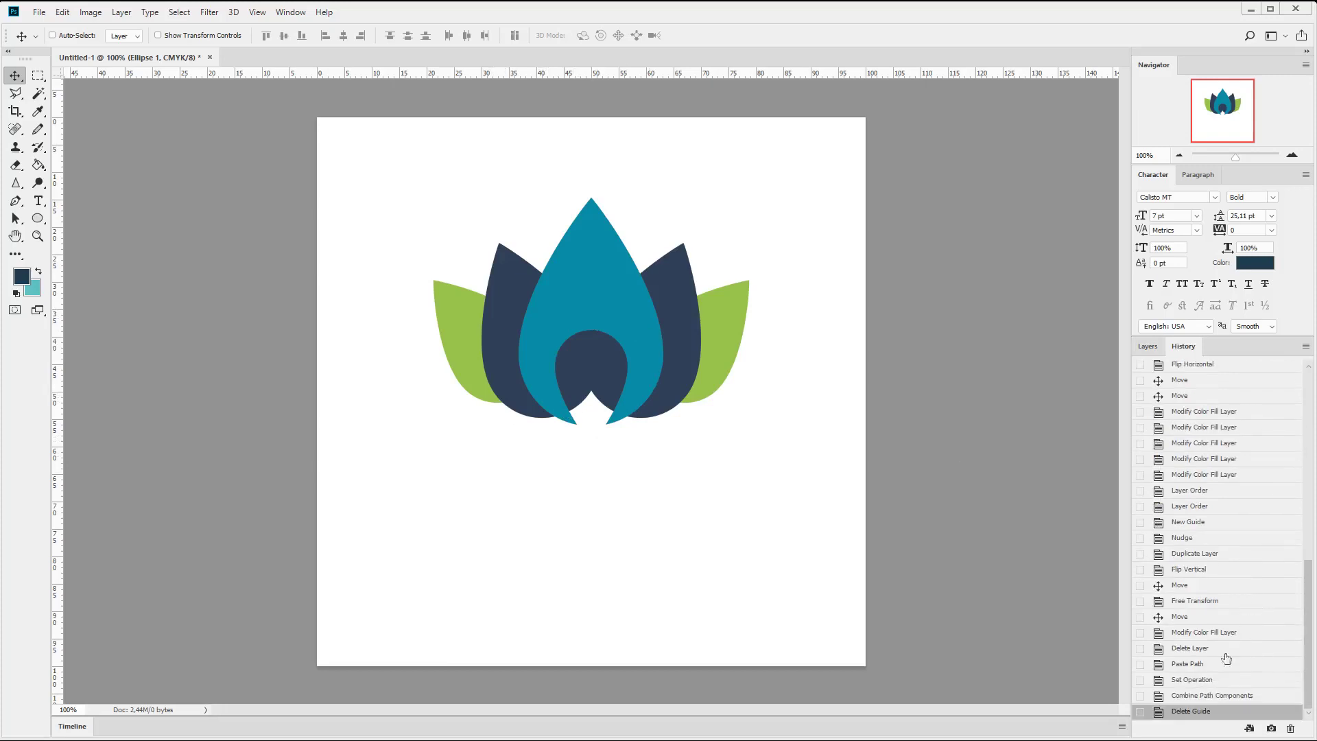
pyautogui.click(1208, 695)
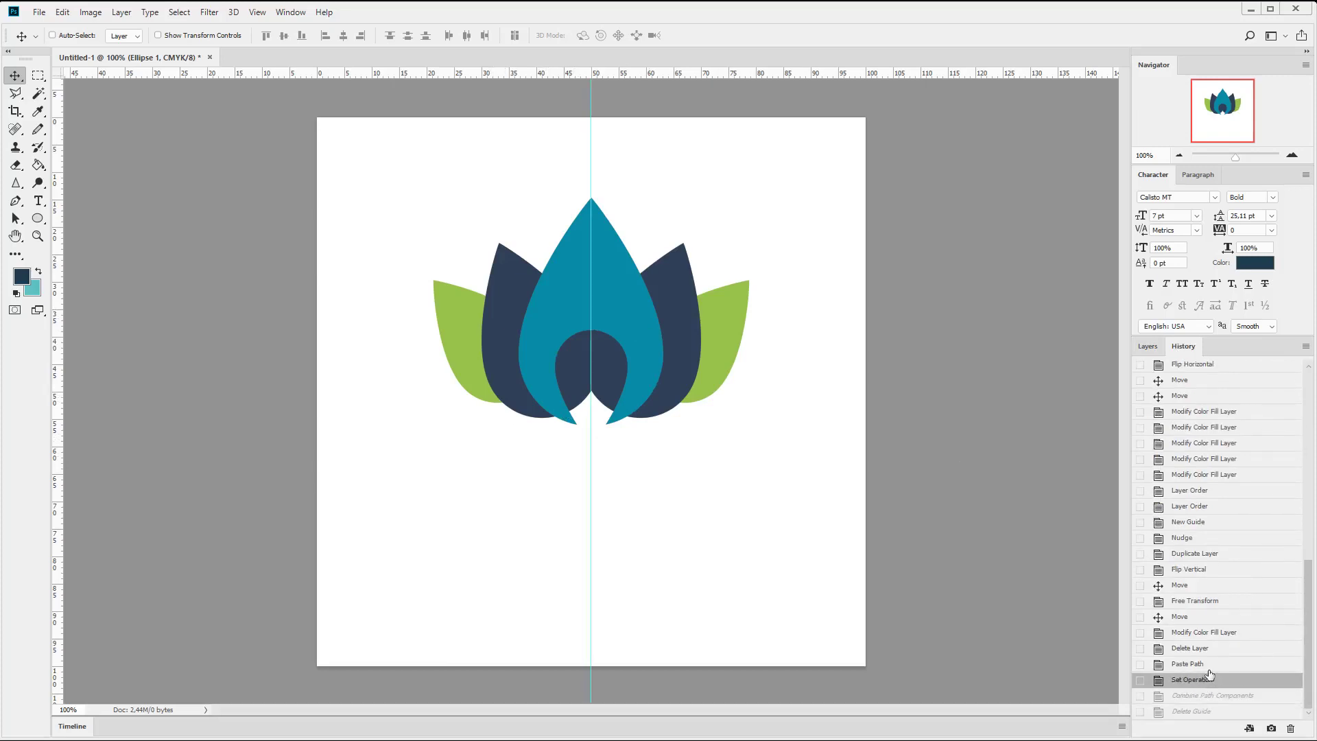
pyautogui.click(1206, 664)
pyautogui.click(1193, 648)
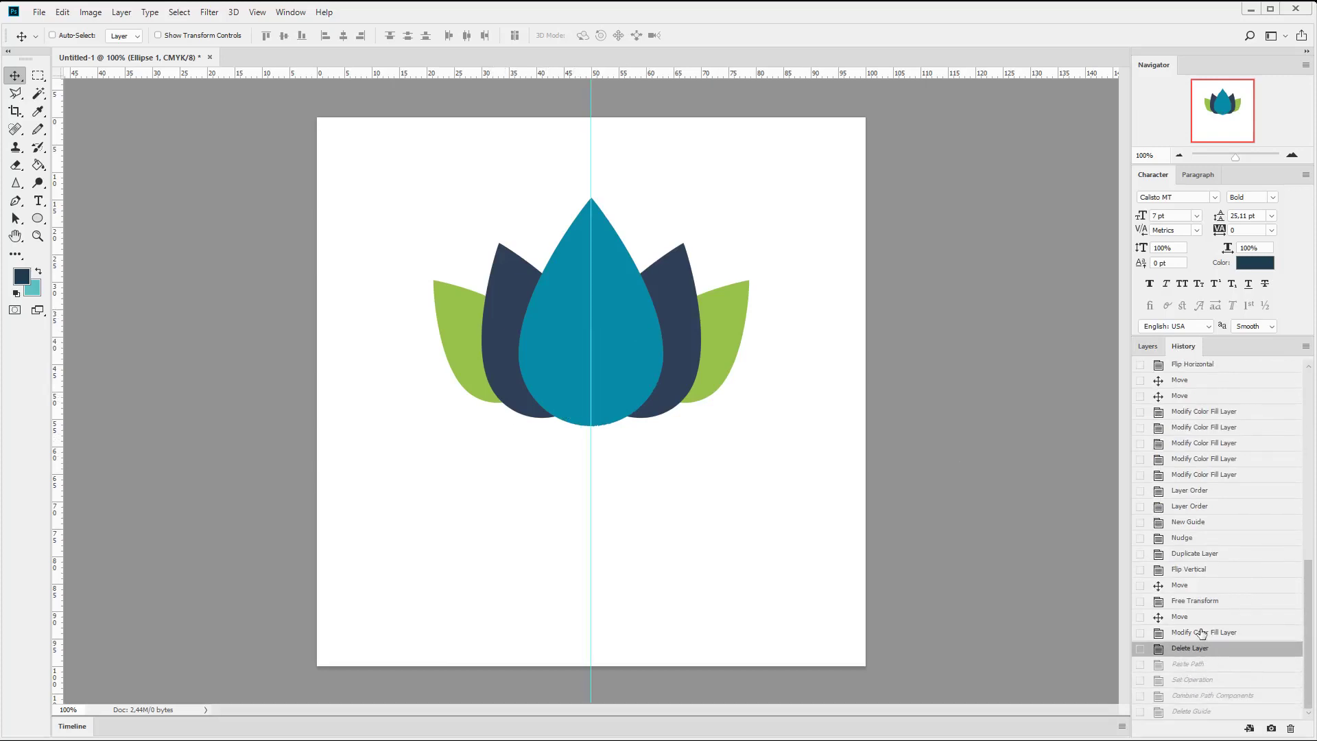
pyautogui.click(1202, 633)
pyautogui.click(1198, 618)
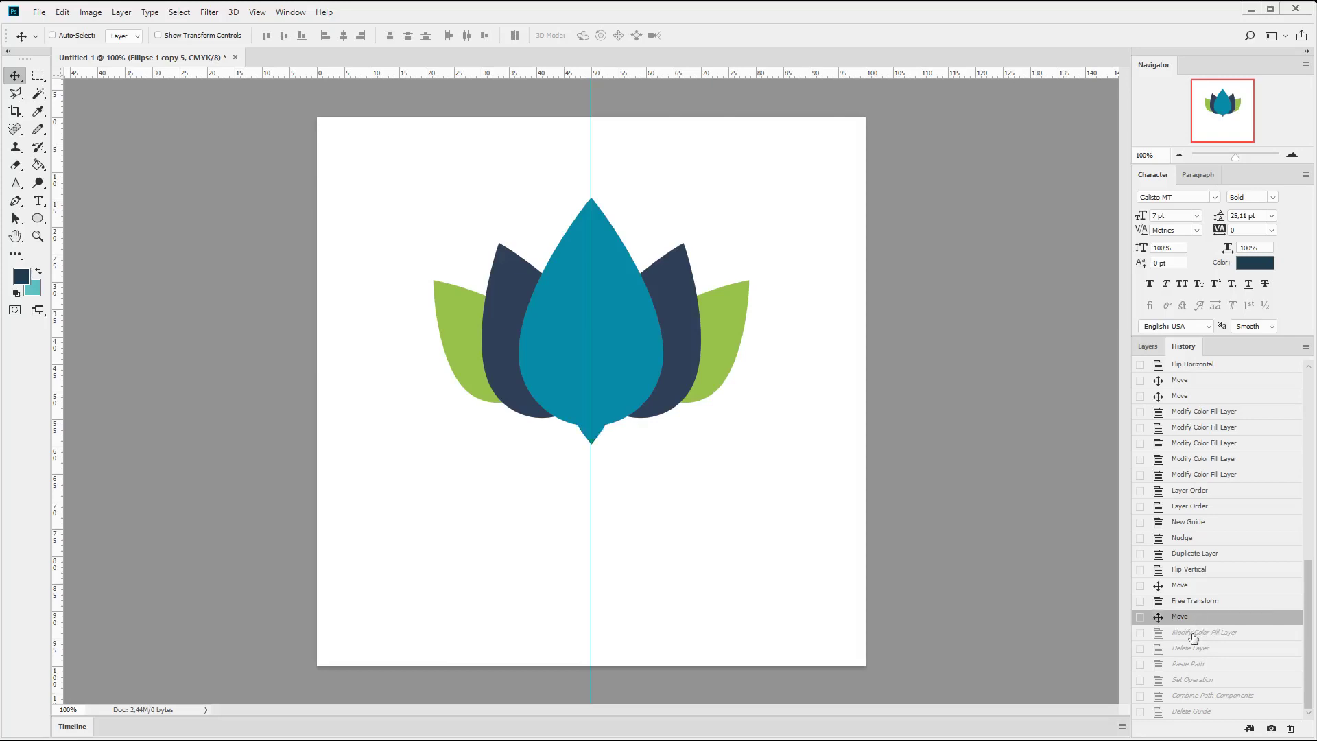
pyautogui.click(1194, 633)
pyautogui.click(1148, 345)
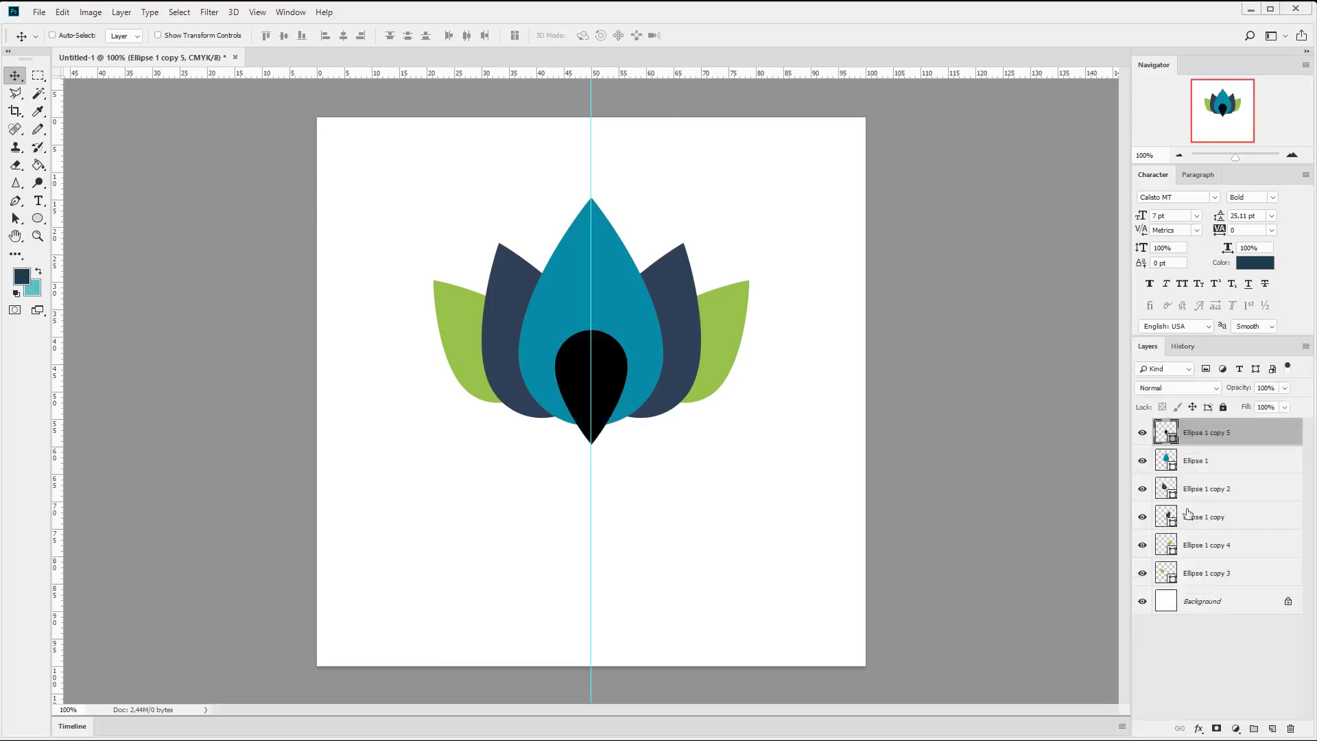
pyautogui.rightClick(1202, 434)
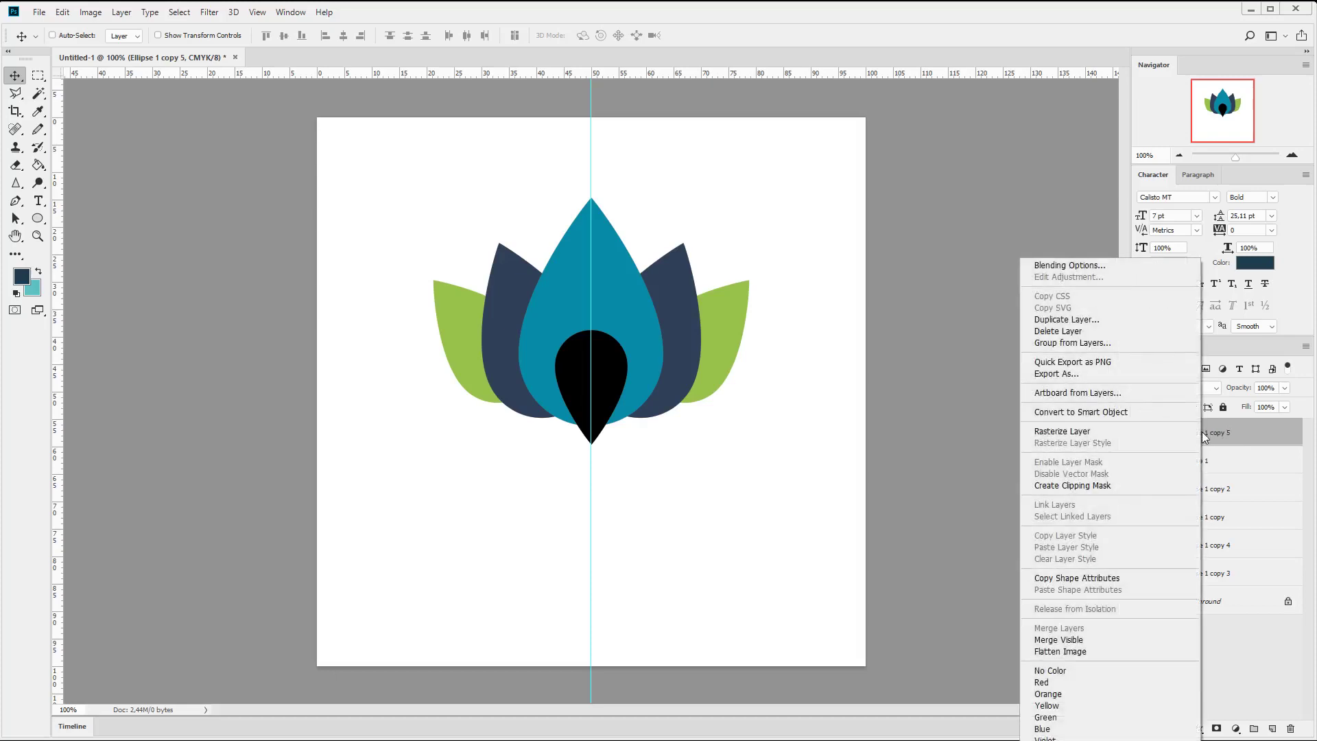
pyautogui.click(1205, 431)
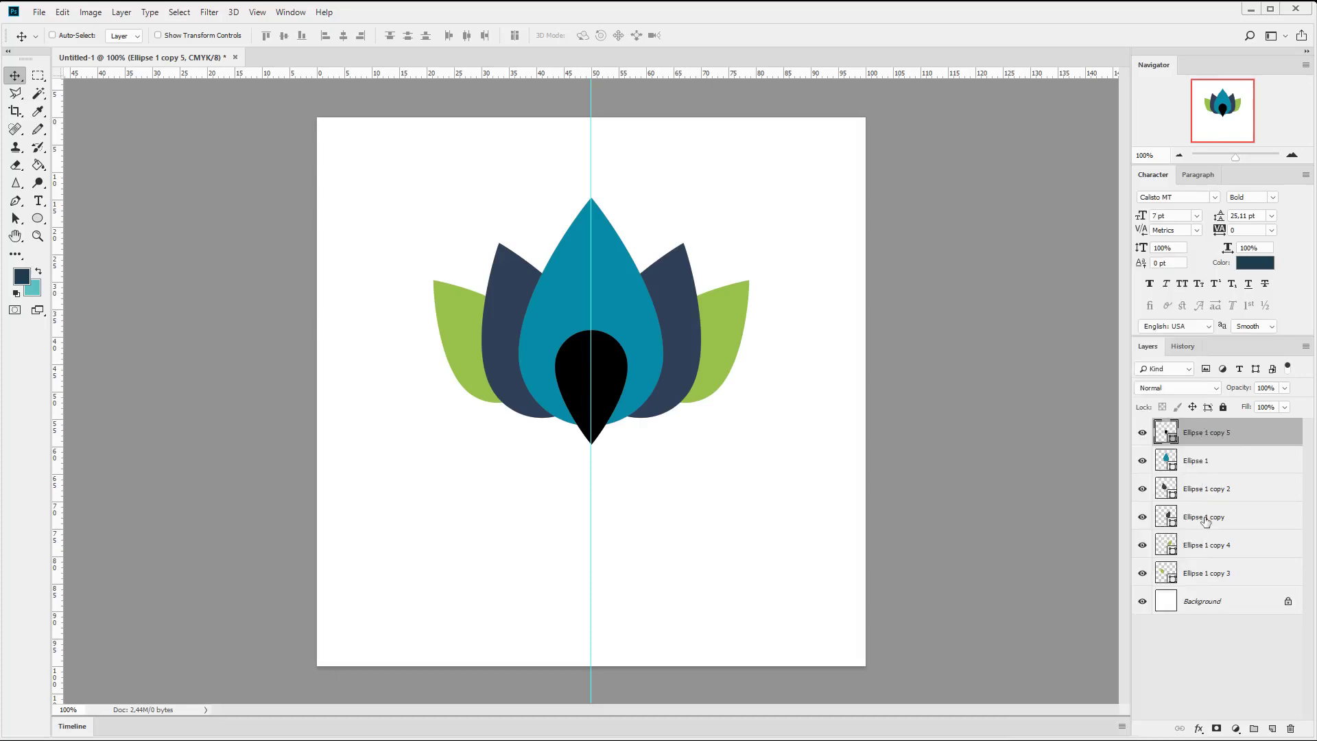
# Step: Cut the right dark blue petal's path from Ellipse 1 copy and paste it into the left petal's layer, Ellipse 1 copy 2
pyautogui.click(1194, 521)
pyautogui.click(15, 219)
pyautogui.click(44, 219)
pyautogui.moveTo(434, 165); pyautogui.dragTo(775, 483)
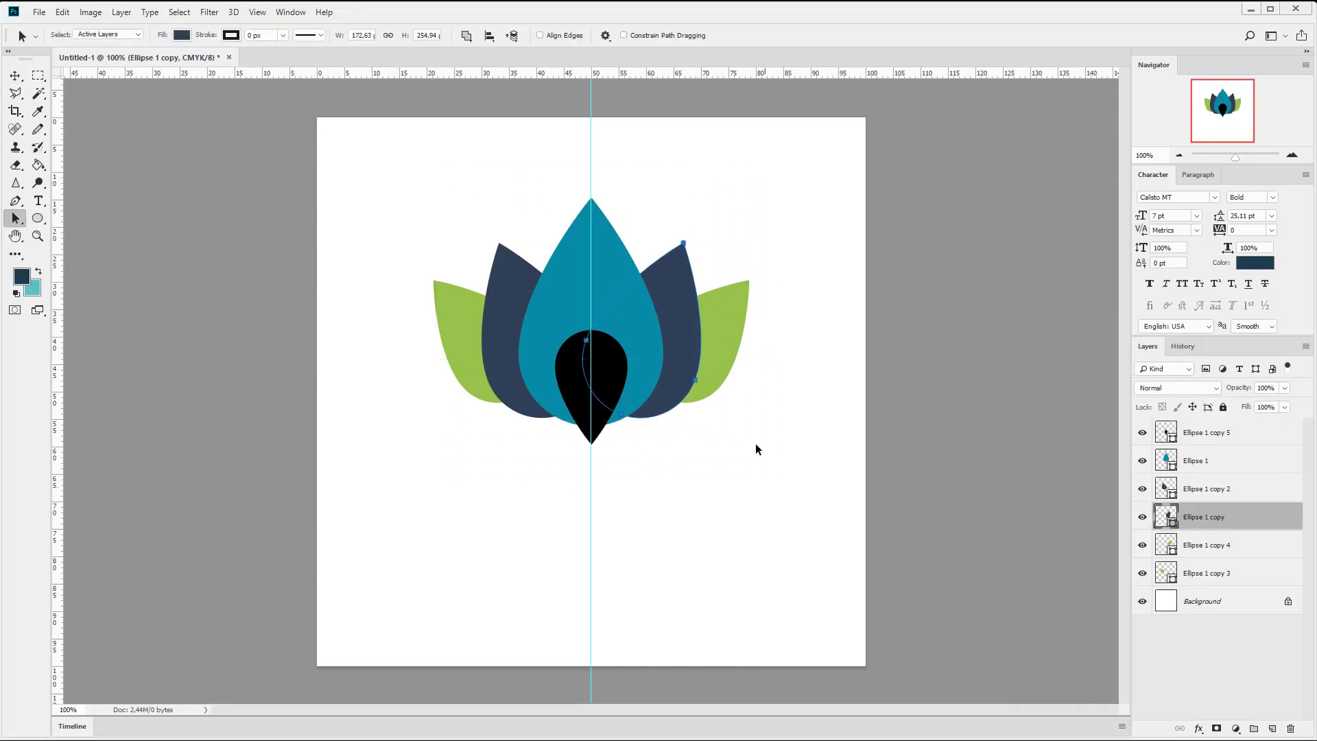
pyautogui.press('Delete')
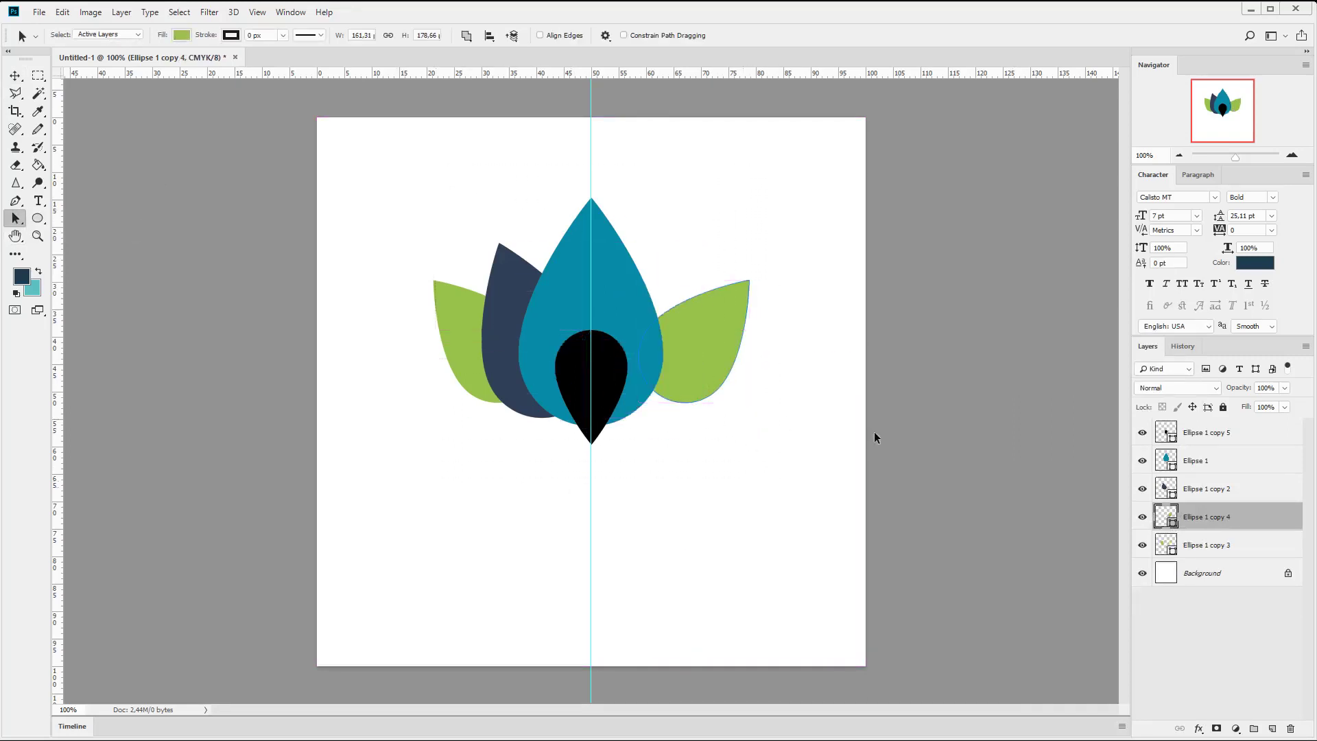
pyautogui.click(1212, 497)
pyautogui.moveTo(414, 222); pyautogui.dragTo(807, 510)
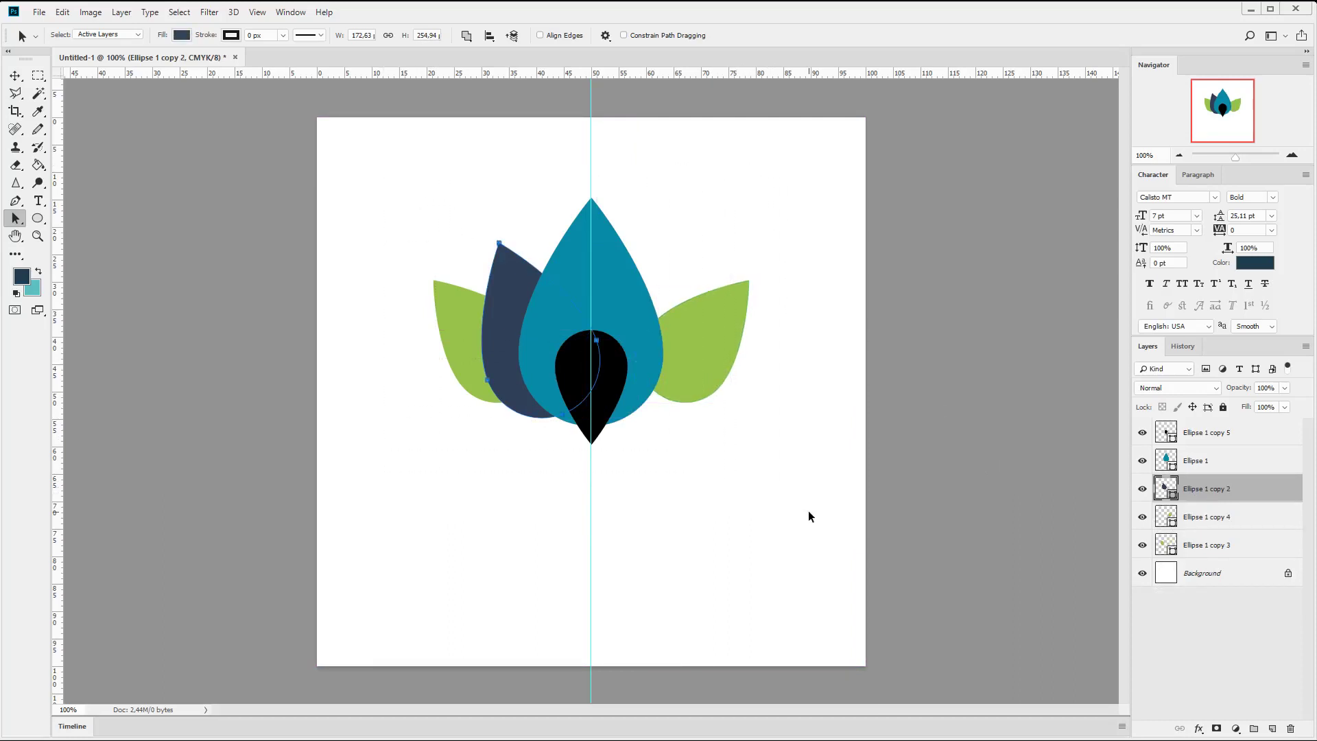
pyautogui.hotkey('ctrl', 'alt', 'shift', 't')
# Step: Select both dark blue petal paths in Ellipse 1 copy 2 and merge their shape components
pyautogui.moveTo(372, 165); pyautogui.dragTo(804, 495)
pyautogui.click(465, 36)
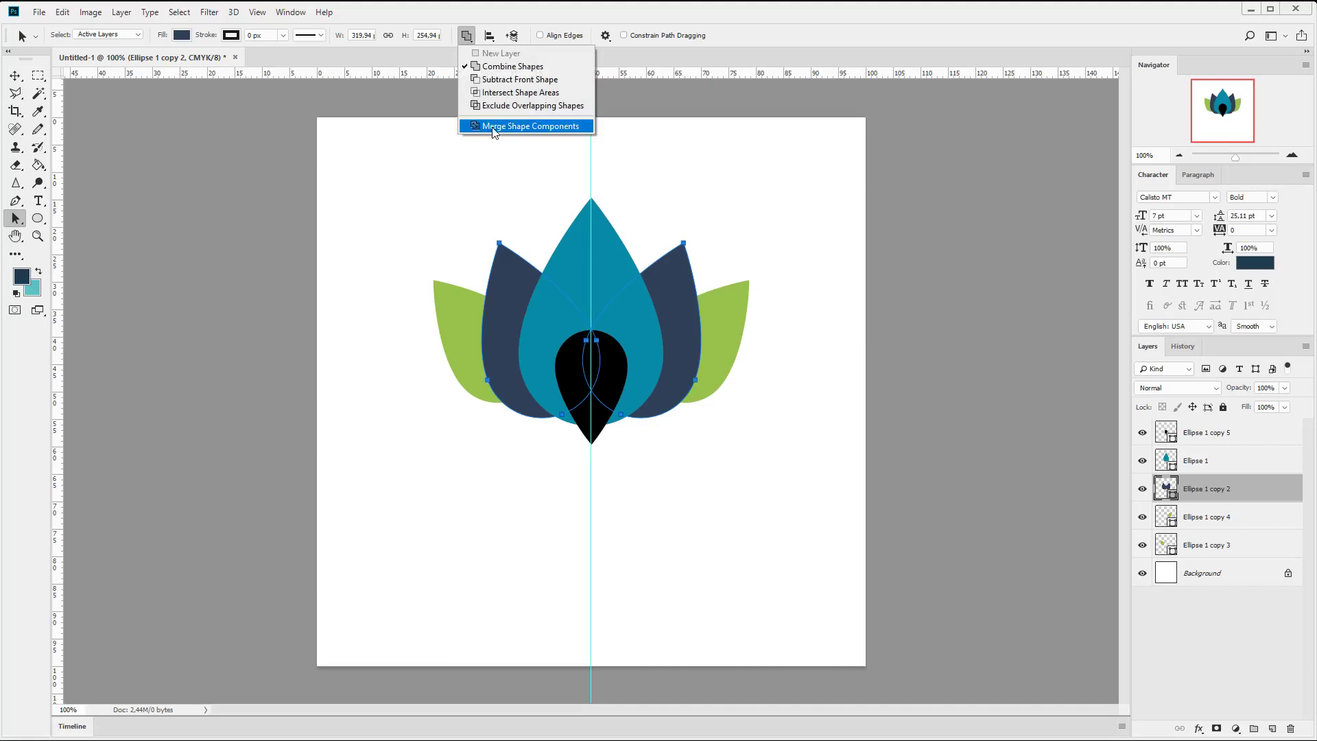
pyautogui.click(493, 130)
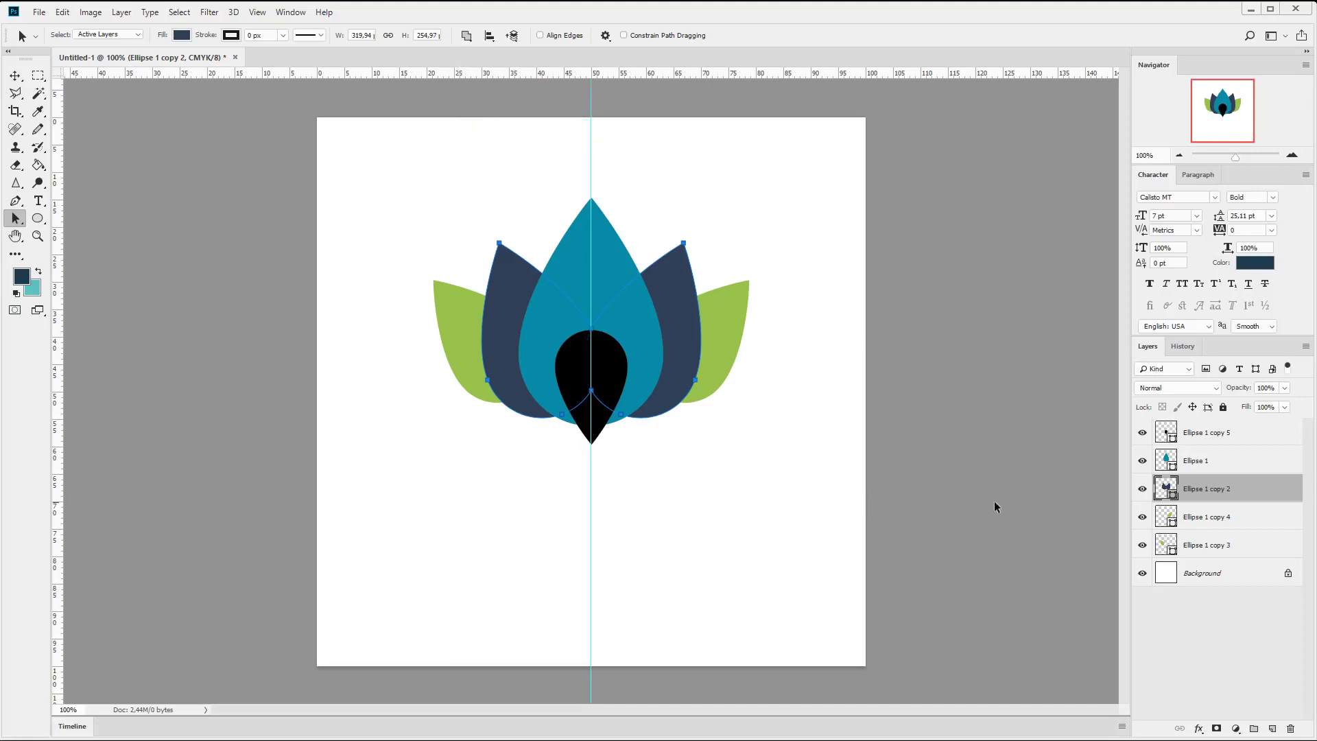
# Step: Duplicate the small black drop layer, Ellipse 1 copy 5, and hide the duplicate
pyautogui.click(1230, 439)
pyautogui.rightClick(1226, 438)
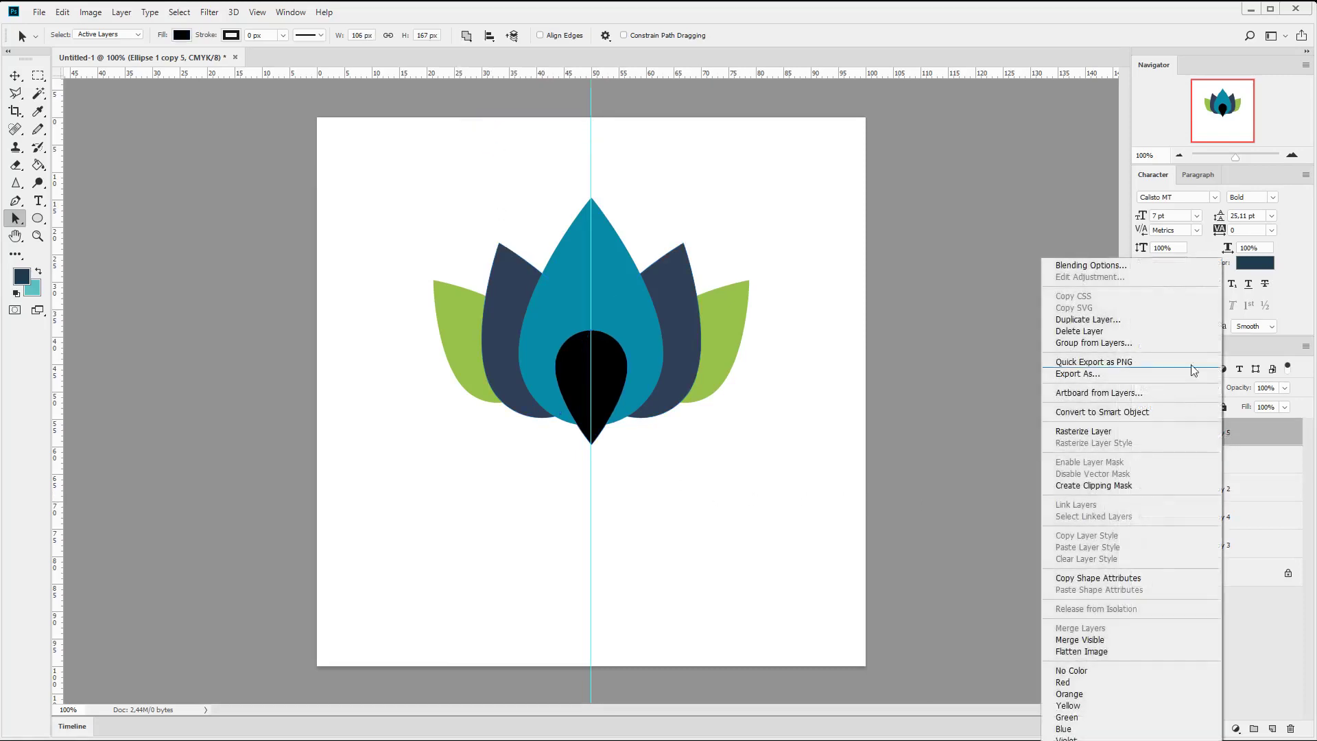
pyautogui.click(1146, 319)
pyautogui.press('Return')
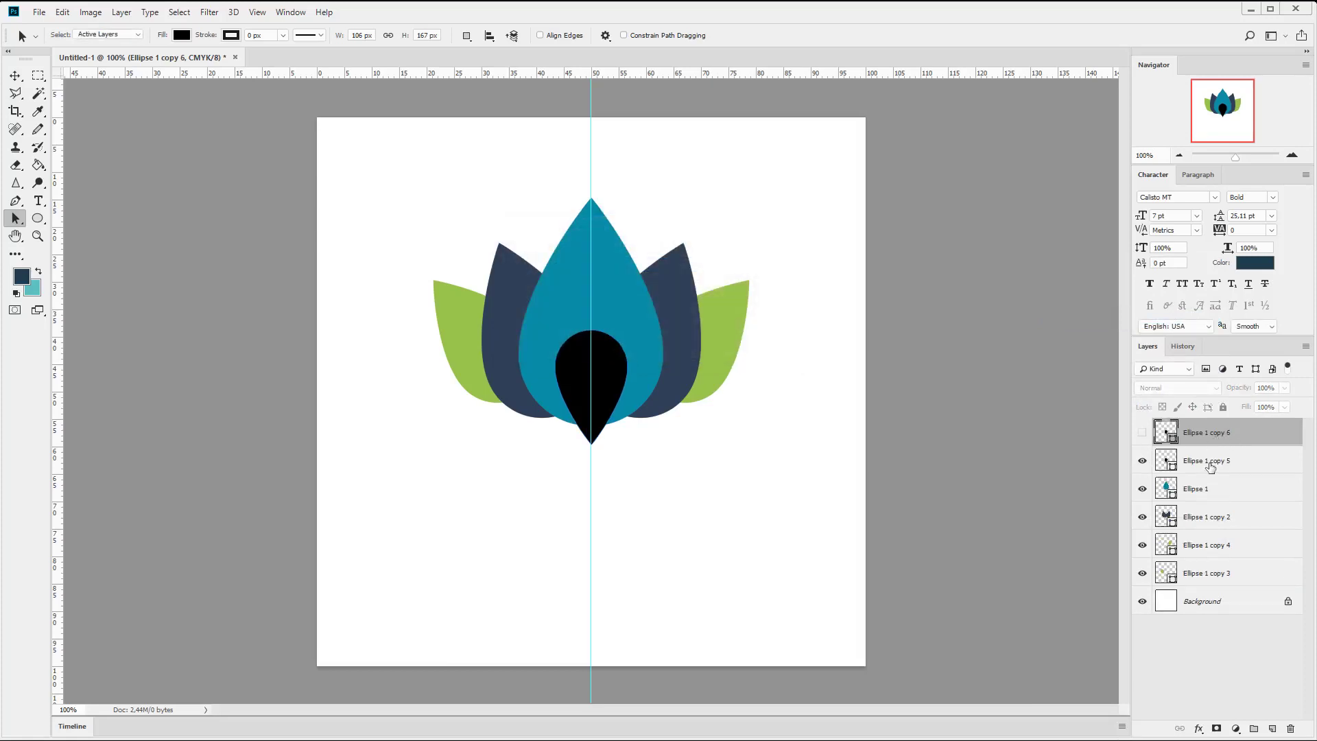
# Step: Cut the path from Ellipse 1 copy 5, paste it into the central petal Ellipse 1, subtract it and merge the shape components
pyautogui.click(1207, 460)
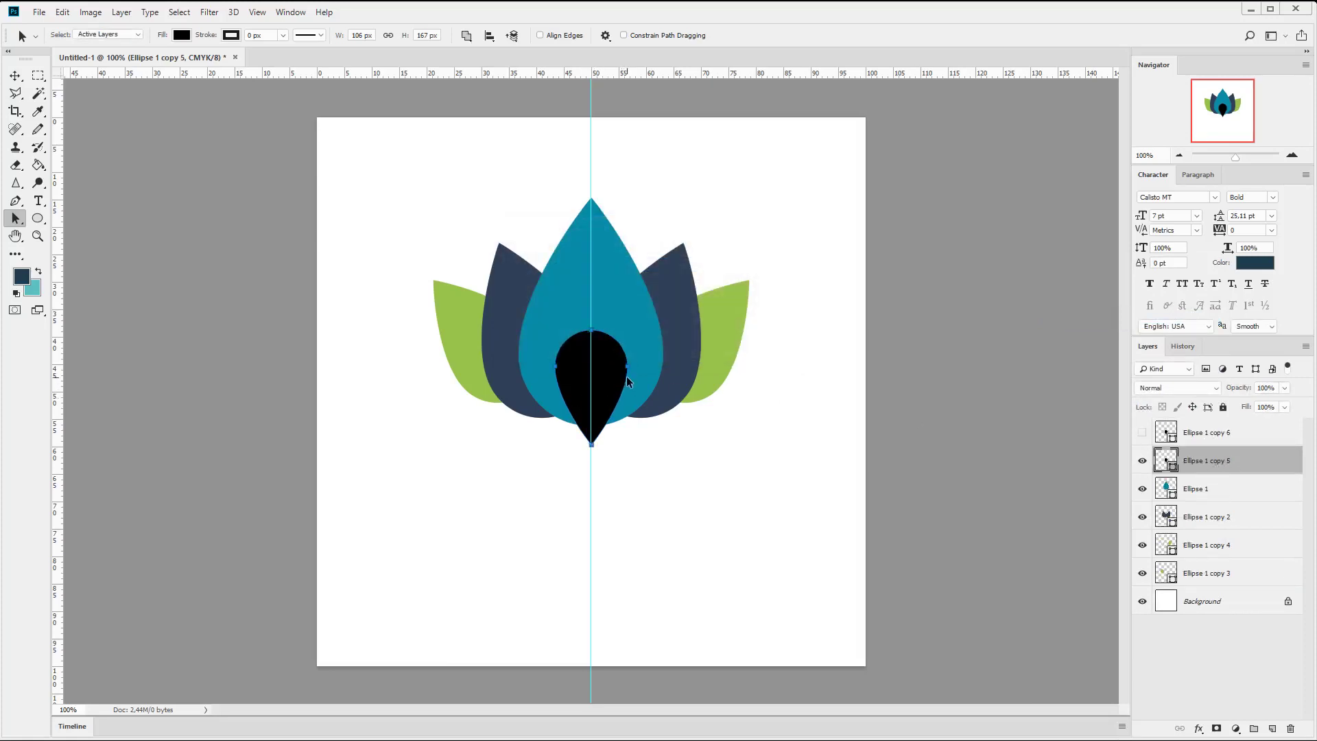
pyautogui.press('Delete')
pyautogui.hotkey('ctrl', 'v')
pyautogui.click(465, 36)
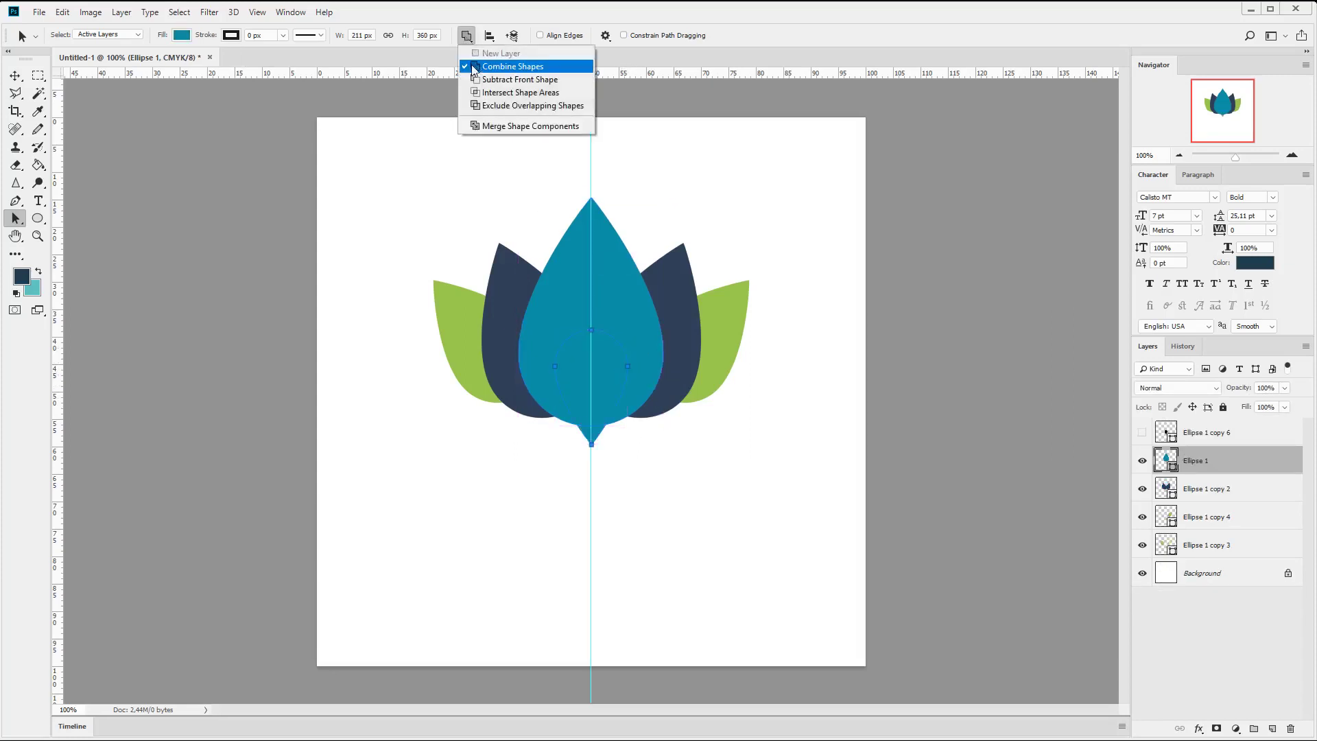
pyautogui.click(520, 79)
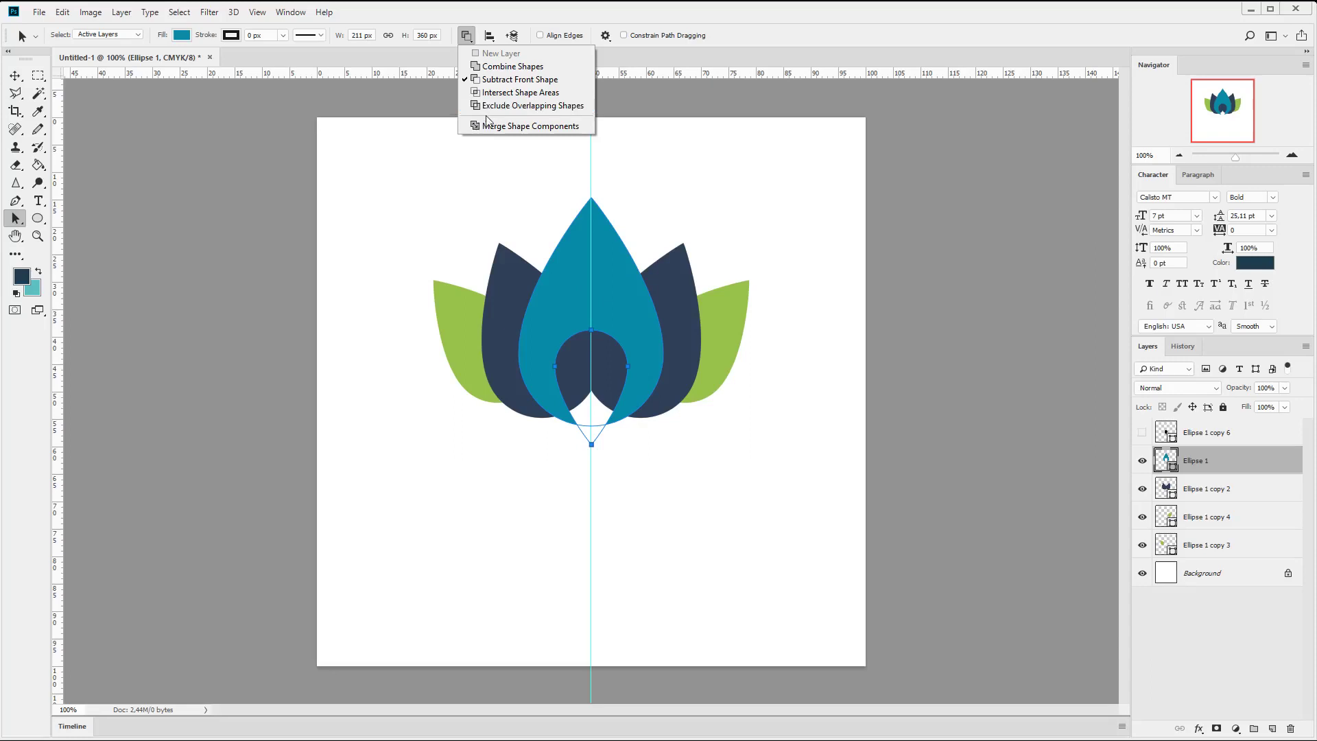
pyautogui.click(487, 125)
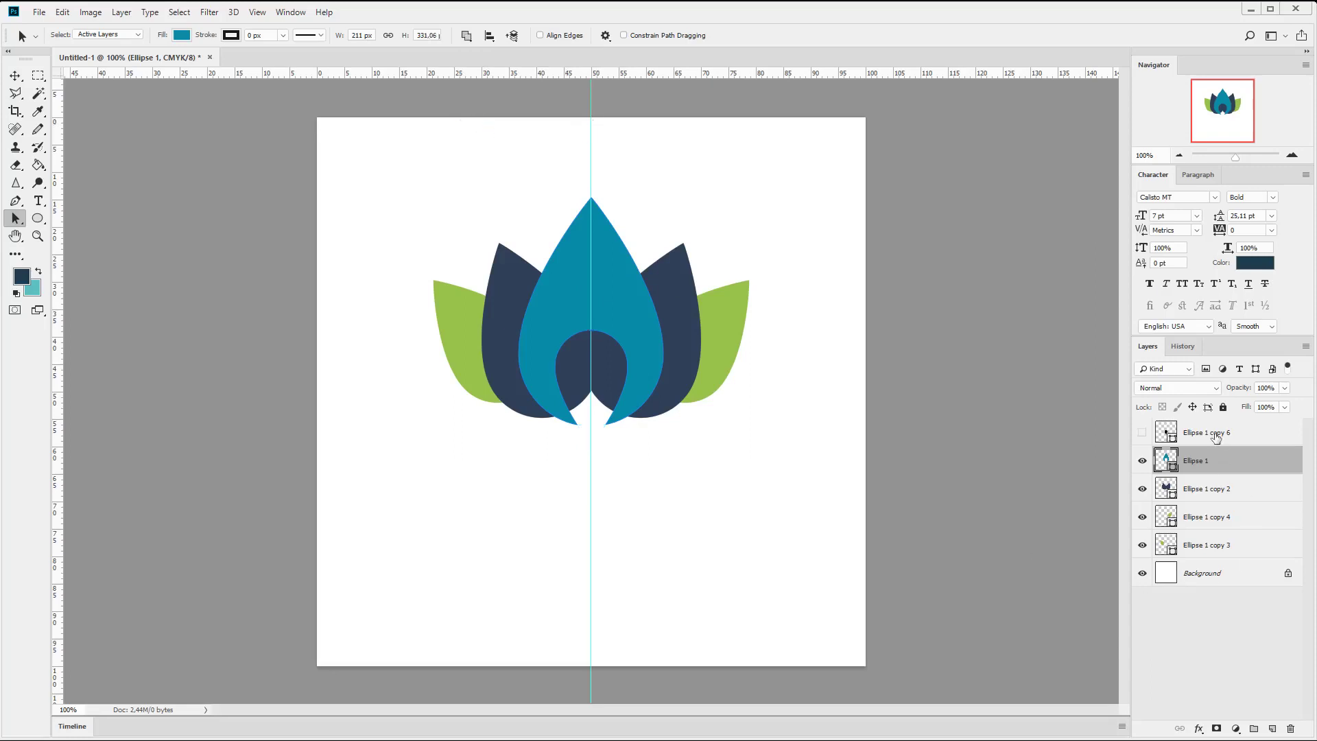
# Step: Show the duplicate drop layer, Ellipse 1 copy 6, and transfer its path into the dark blue petals' layer, Ellipse 1 copy 2
pyautogui.click(1147, 434)
pyautogui.click(1142, 434)
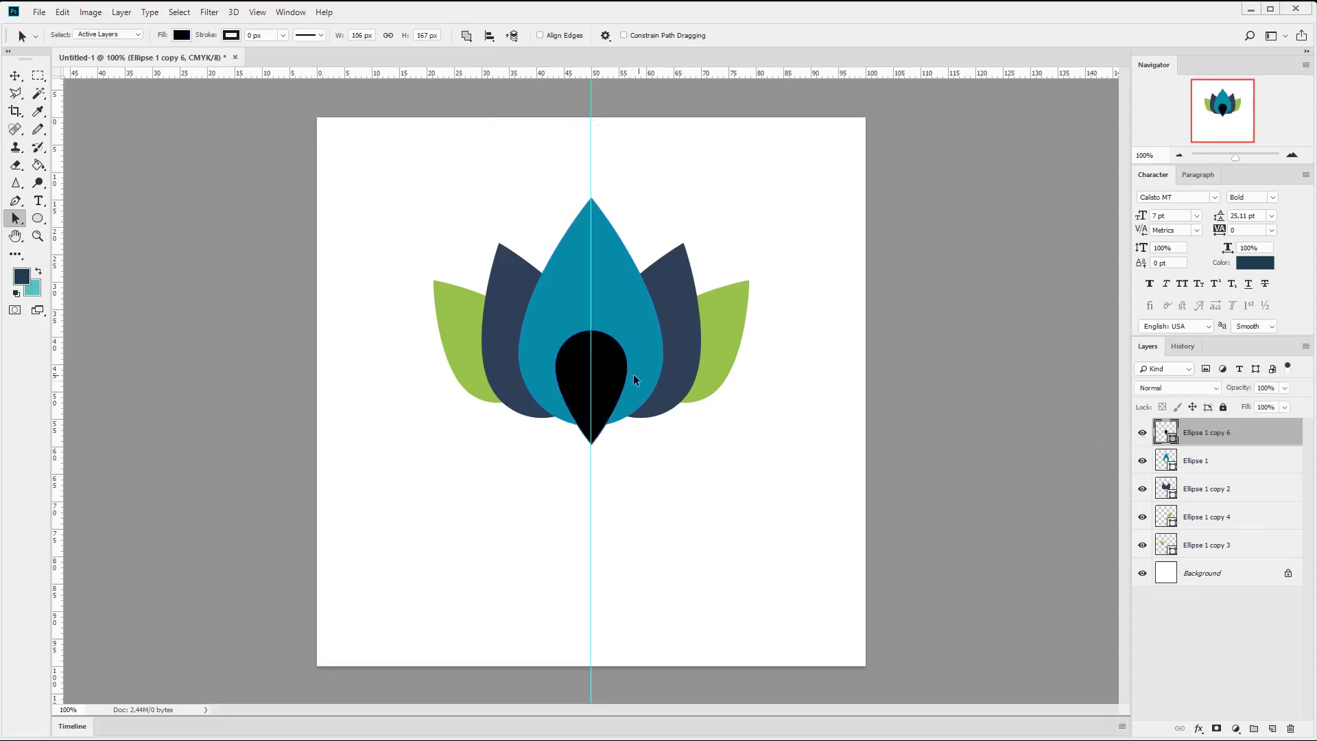
pyautogui.hotkey('ctrl', 'e')
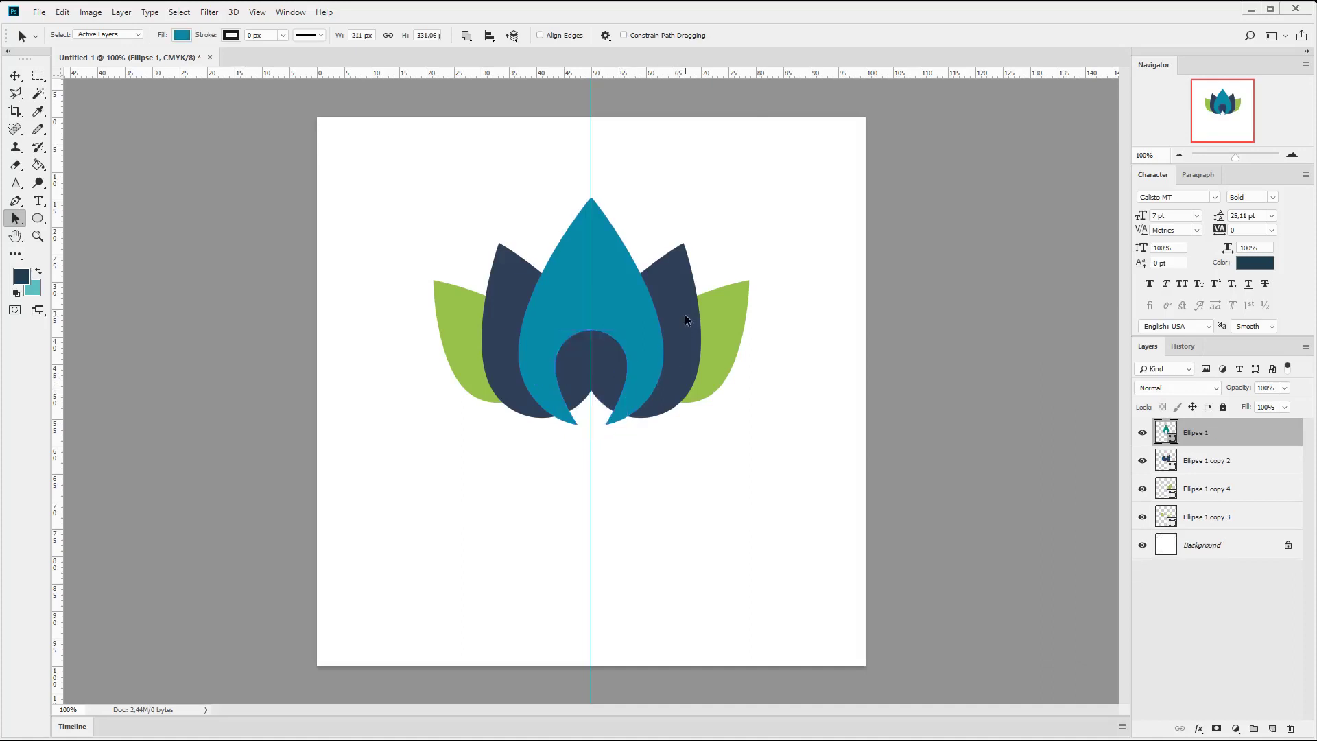
pyautogui.click(1205, 460)
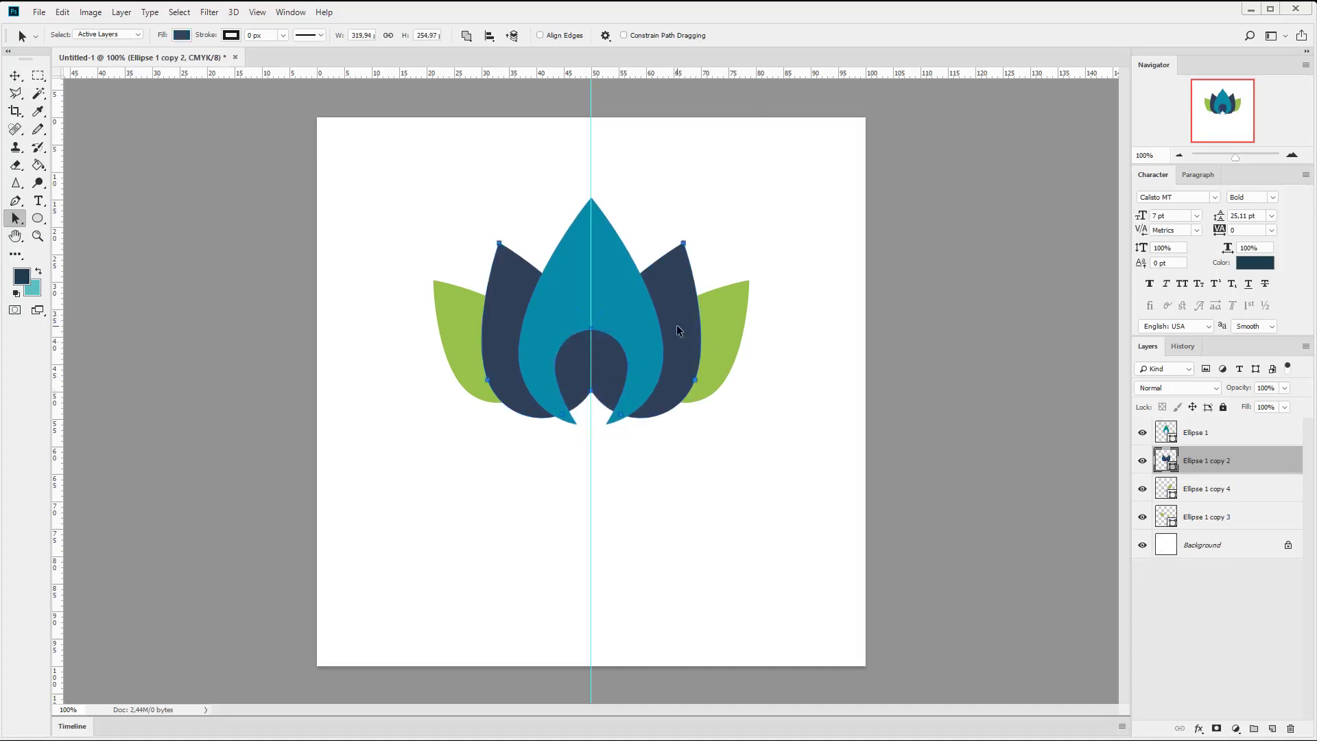
pyautogui.hotkey('ctrl', 'v')
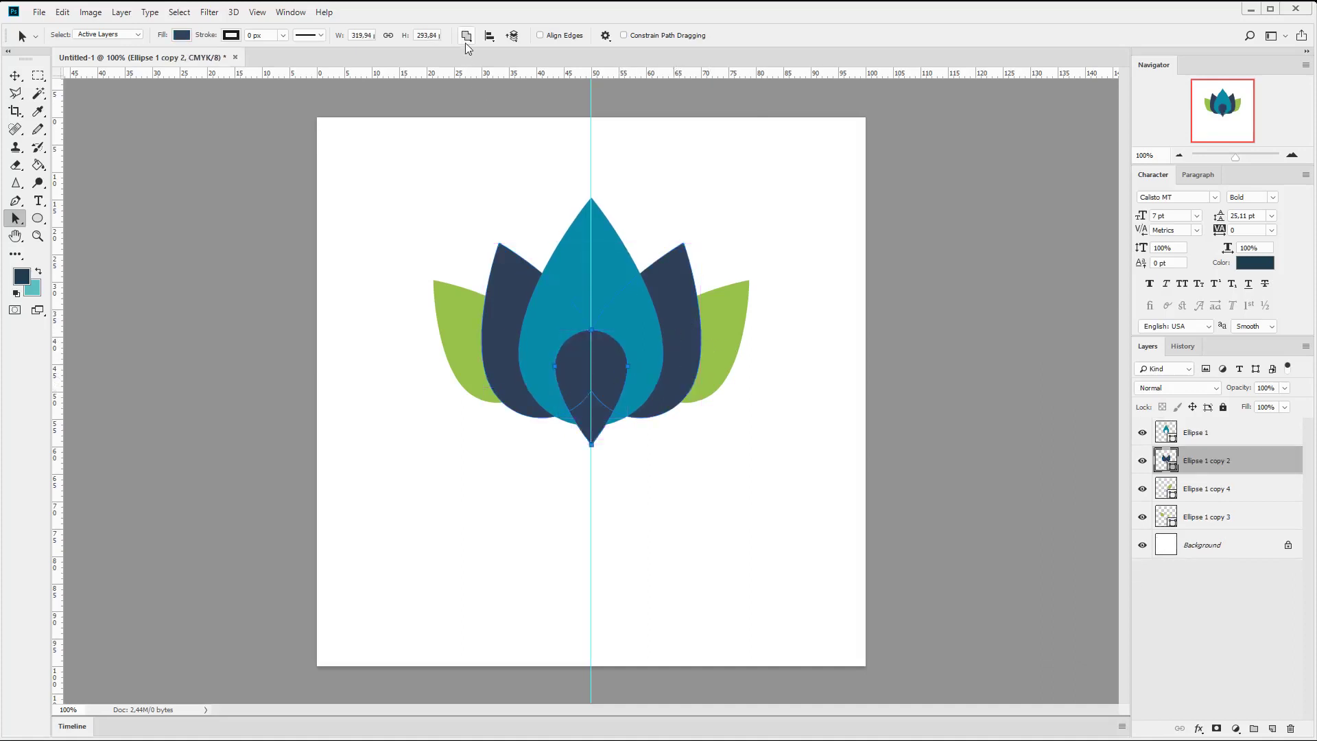
# Step: Subtract the pasted drop path from the dark blue petals and merge the shape components
pyautogui.click(466, 35)
pyautogui.click(519, 80)
pyautogui.click(470, 36)
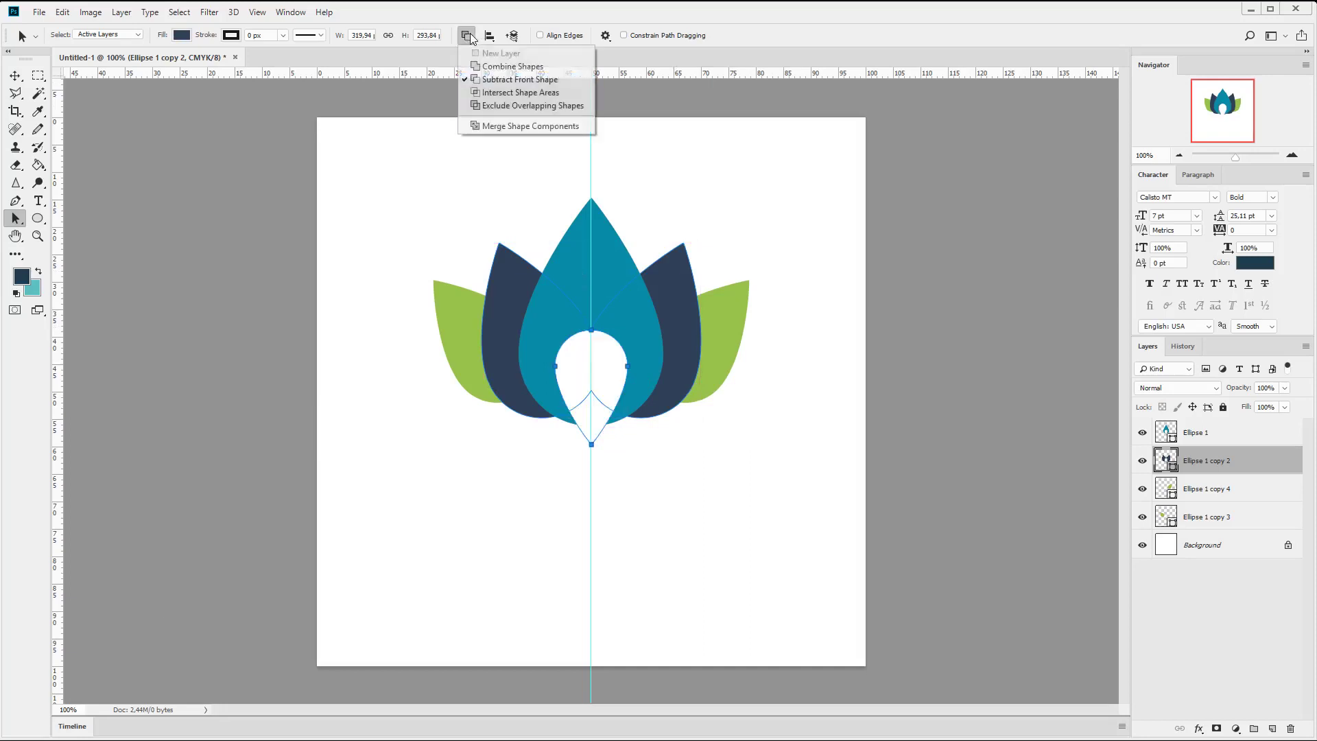
pyautogui.click(488, 126)
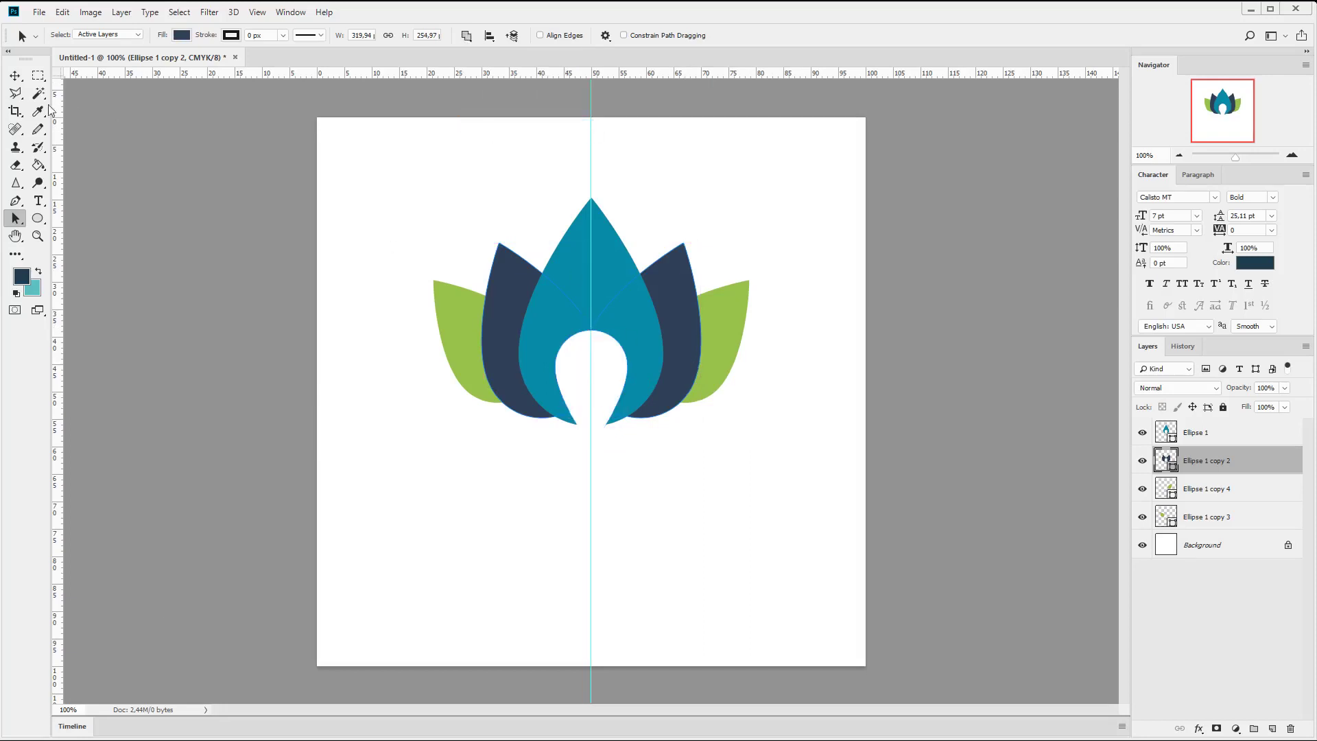
# Step: Select the central petal layer, Ellipse 1, and remove the vertical guide from the canvas
pyautogui.click(14, 75)
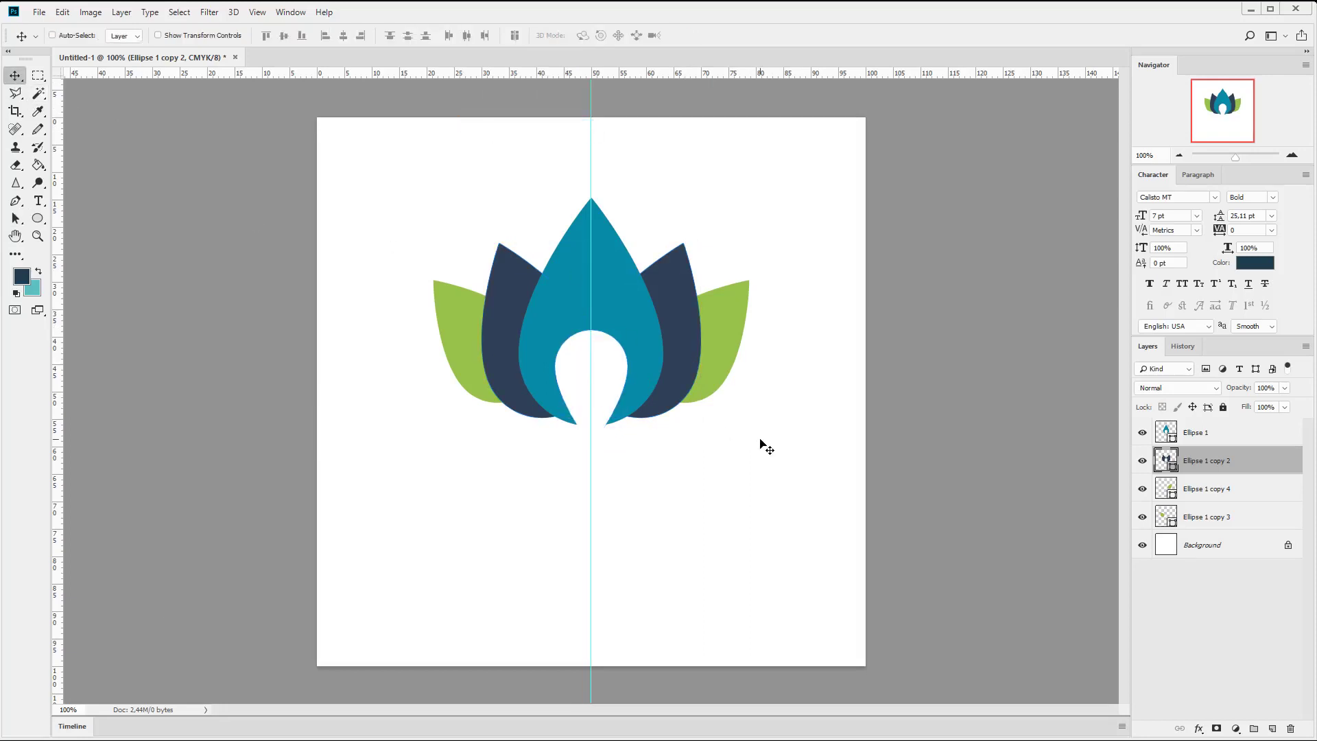
pyautogui.click(1240, 433)
pyautogui.moveTo(590, 159); pyautogui.dragTo(4, 100)
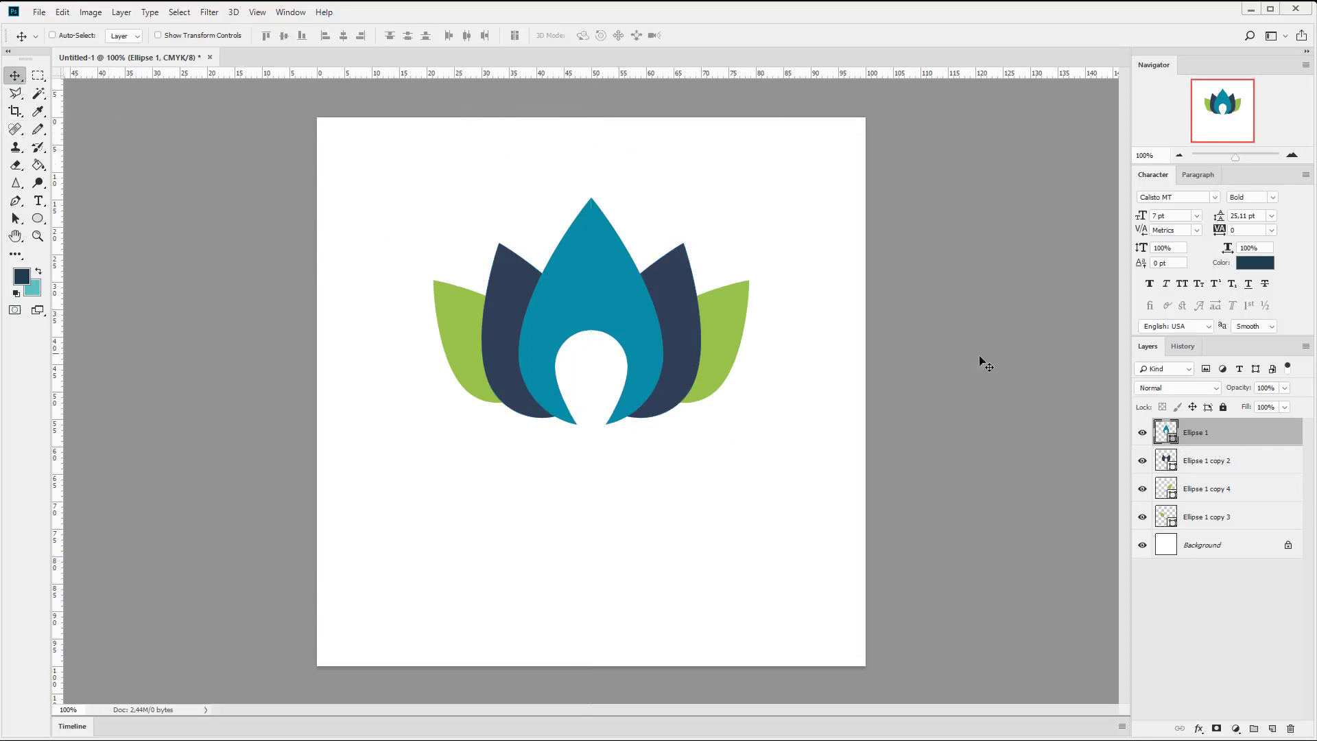
# Step: Rename the central petal layer, Ellipse 1, as 1 and the dark blue petals' layer, Ellipse 1 copy 2, as 2
pyautogui.keyDown('shift'); pyautogui.click(1209, 519); pyautogui.keyUp('shift')
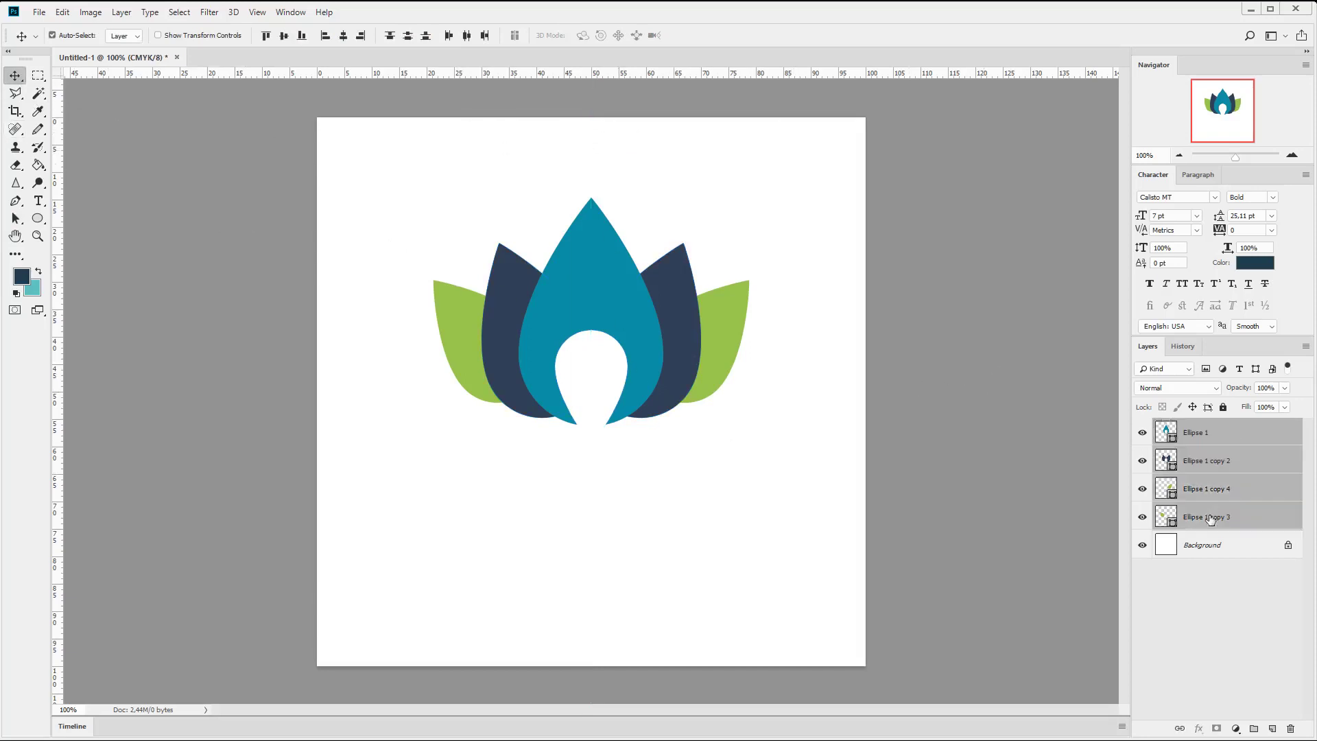
pyautogui.doubleClick(1197, 434)
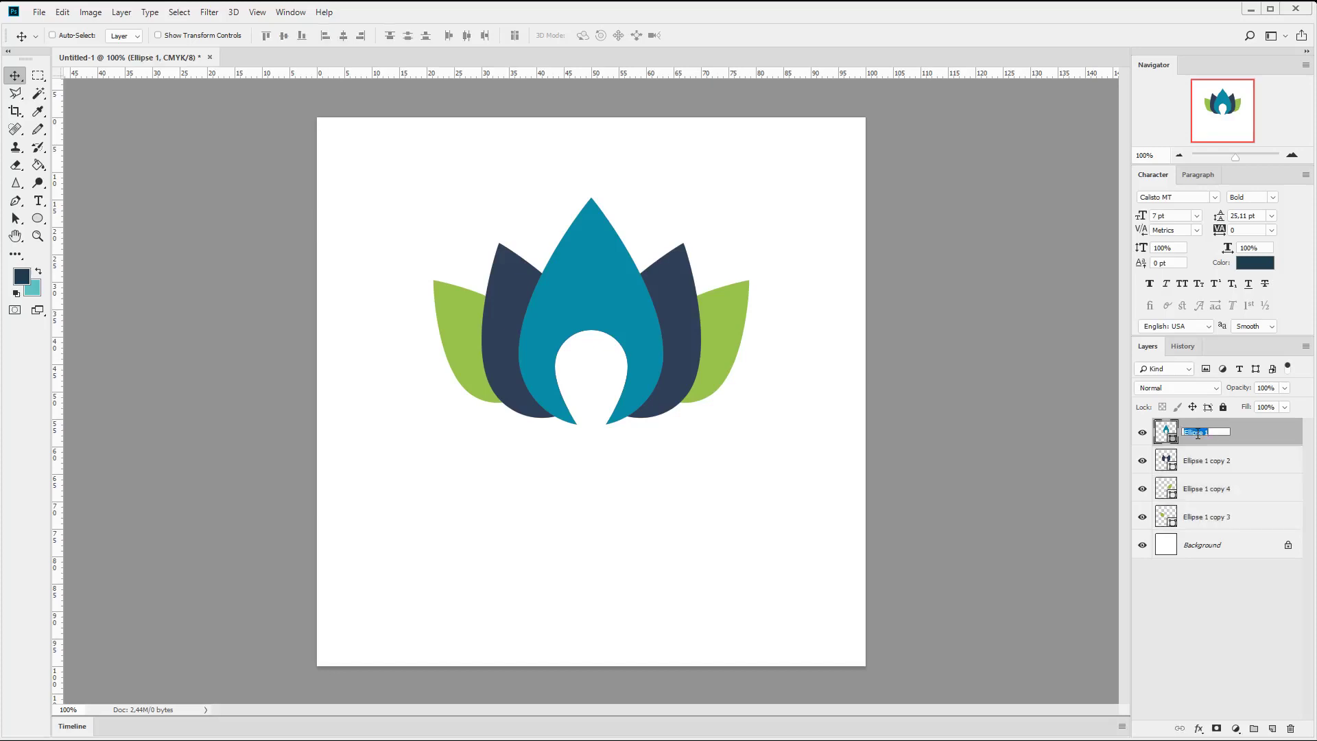
pyautogui.write('1')
pyautogui.click(1203, 466)
pyautogui.write('2')
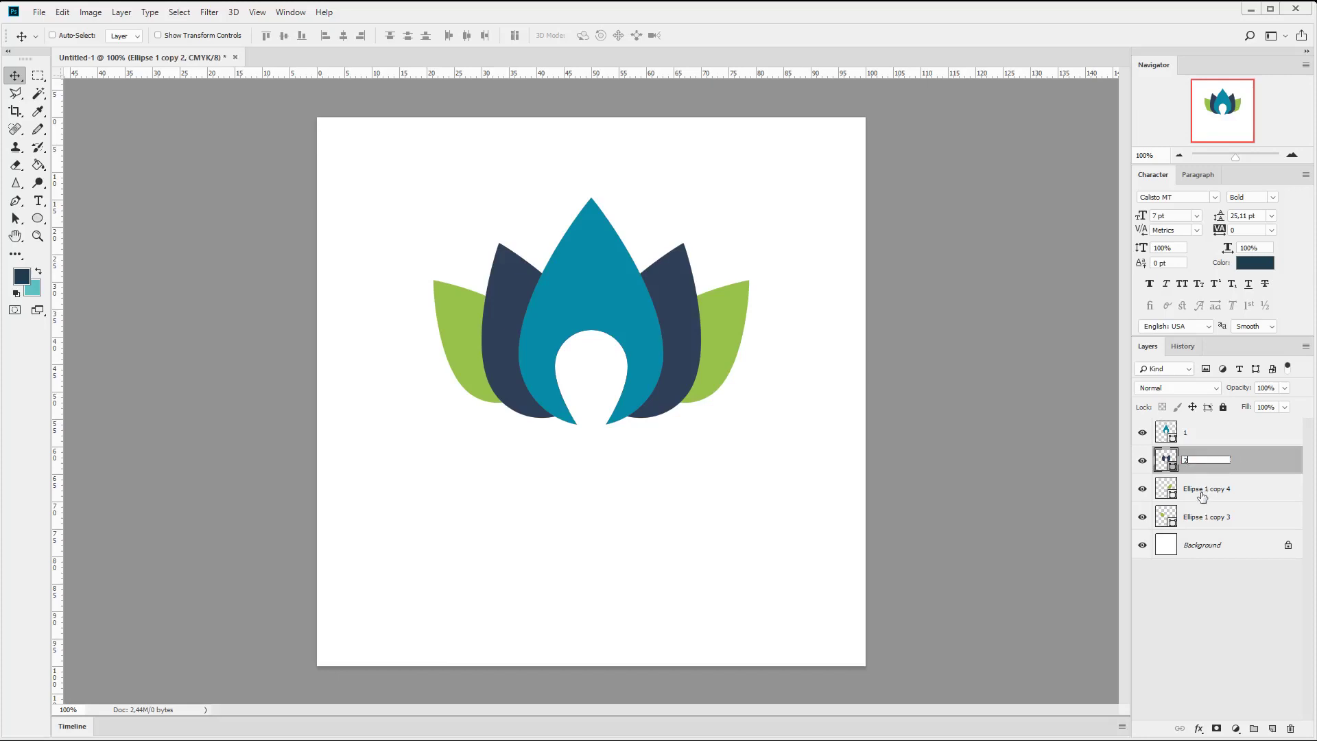
# Step: Transfer the green petal path from layer Ellipse 1 copy 4 into the other green petal's layer, Ellipse 1 copy 3
pyautogui.click(1201, 489)
pyautogui.click(15, 218)
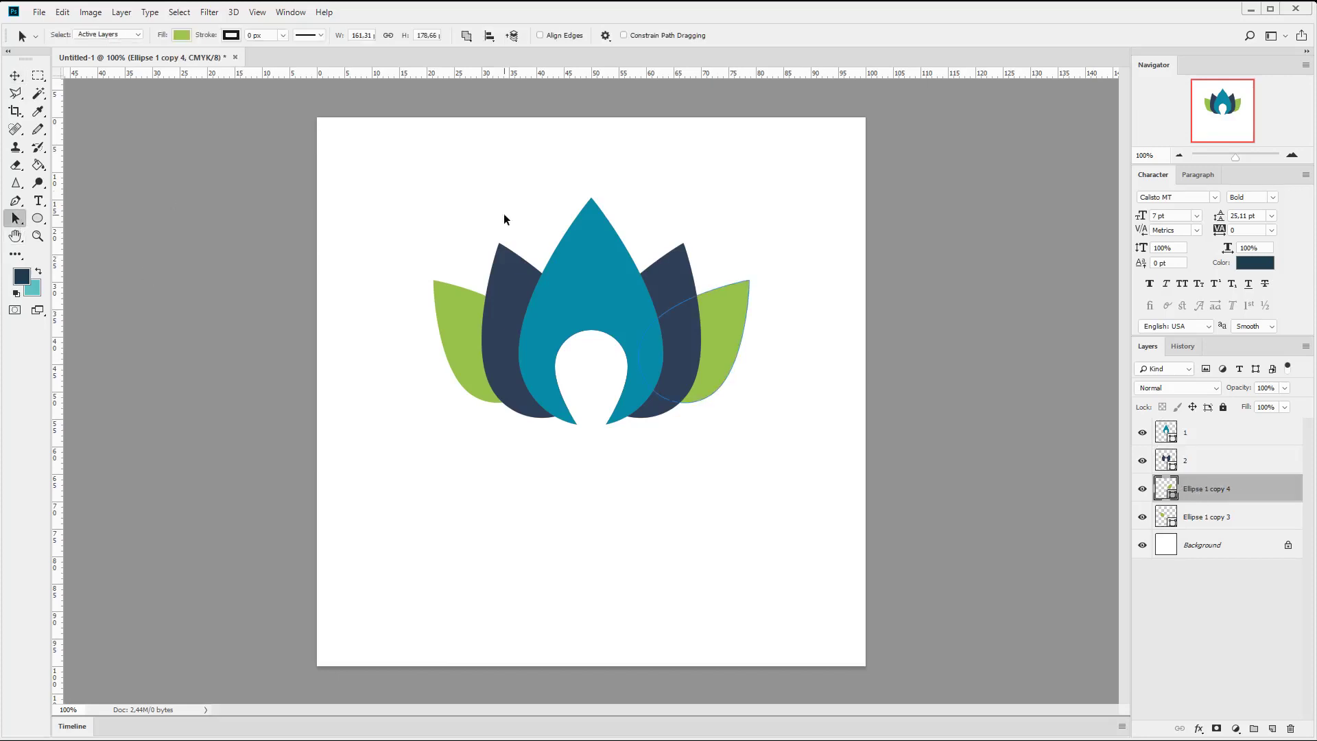
pyautogui.moveTo(375, 170); pyautogui.dragTo(831, 496)
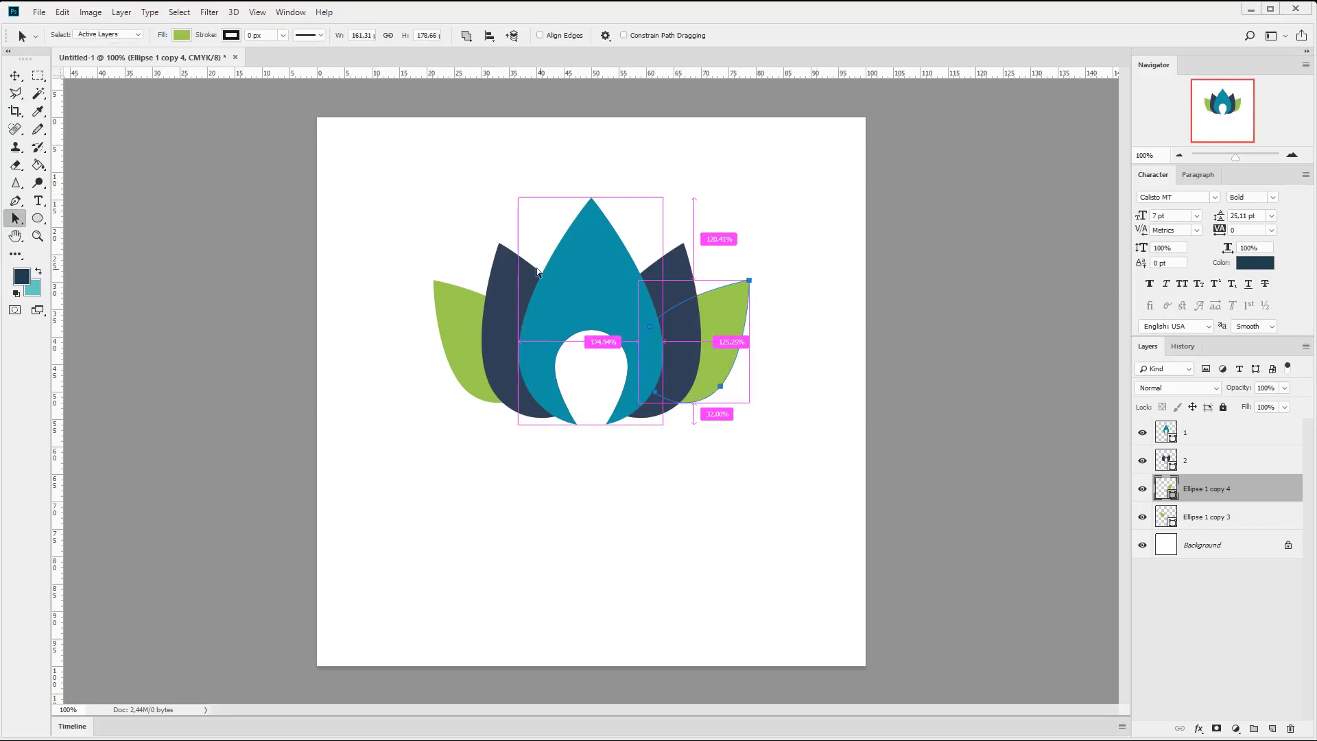
pyautogui.press('Delete')
pyautogui.moveTo(352, 165); pyautogui.dragTo(813, 504)
pyautogui.hotkey('ctrl', 'alt', 'shift', 't')
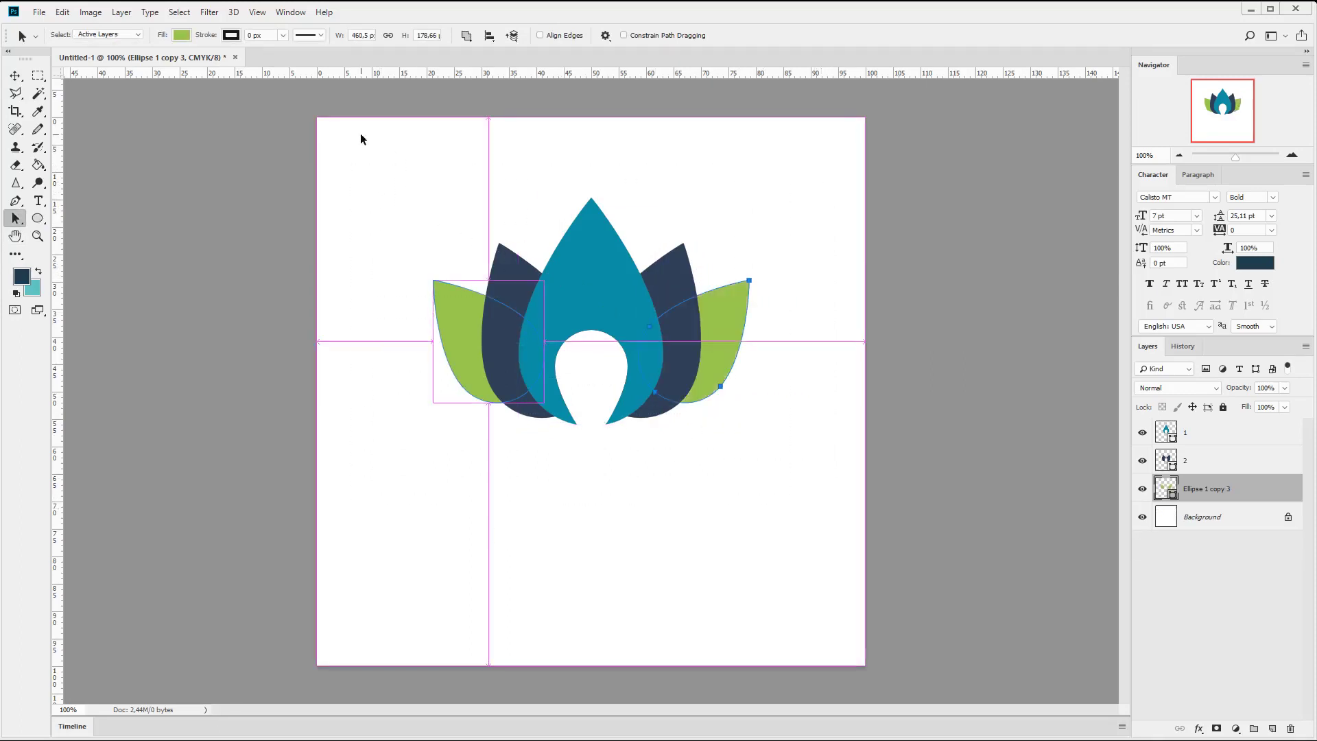
# Step: Merge the shape components of both green petals and rename their layer as 3
pyautogui.moveTo(361, 134); pyautogui.dragTo(837, 478)
pyautogui.click(485, 32)
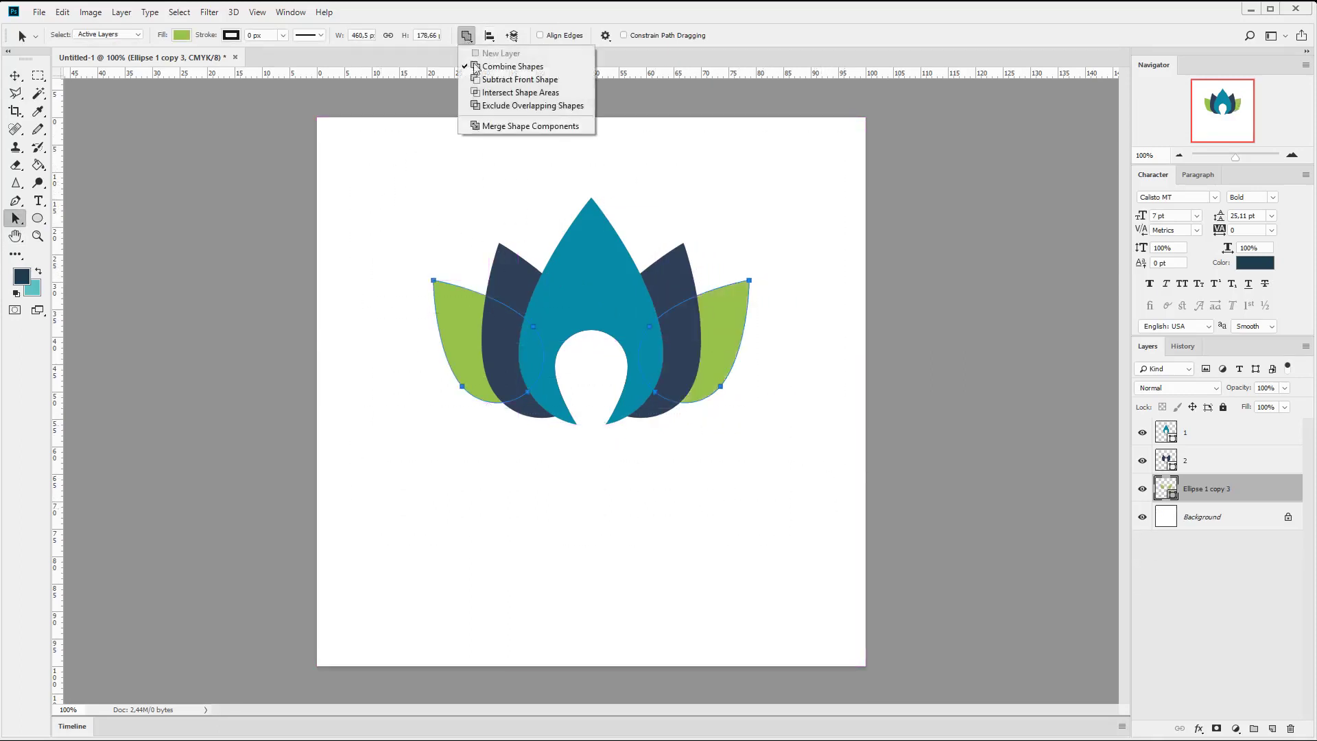
pyautogui.click(489, 126)
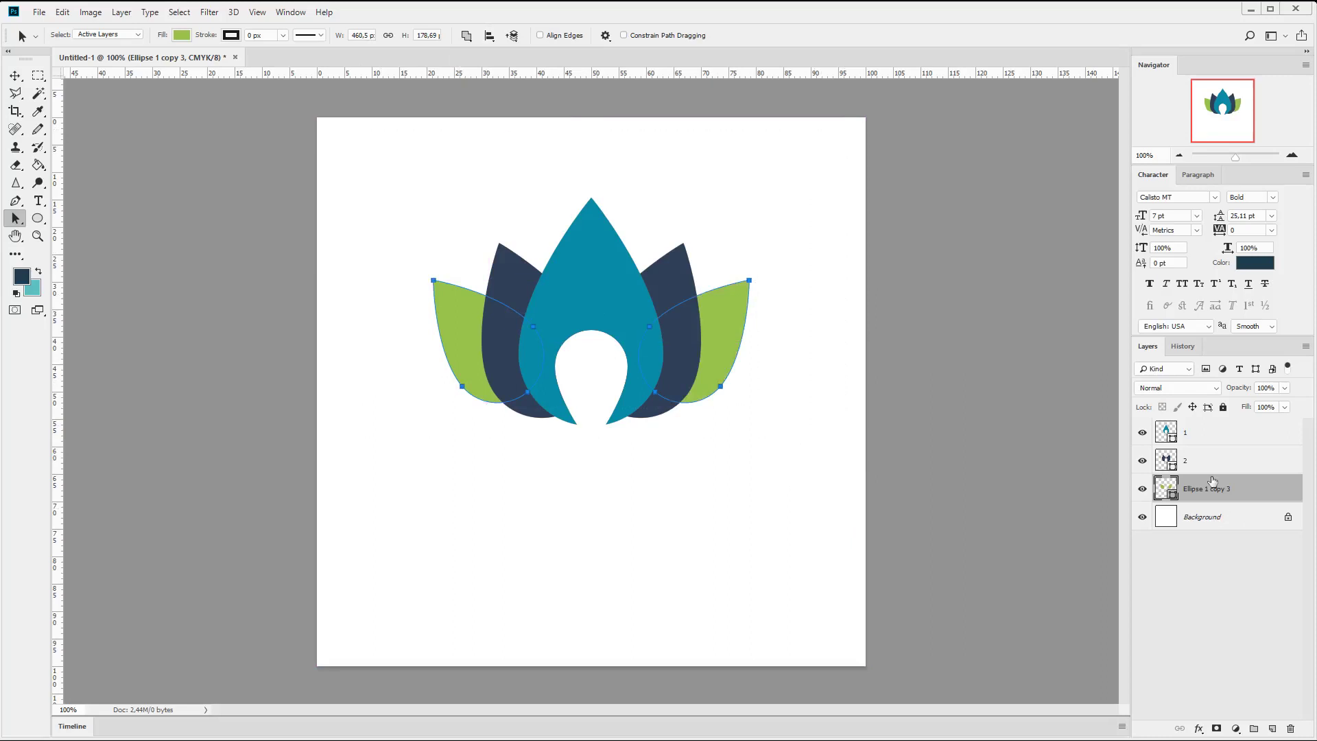
pyautogui.doubleClick(1198, 491)
pyautogui.write('3')
pyautogui.press('Return')
# Step: Group the petal layers 1, 2 and 3 and name the group LOGO
pyautogui.click(1219, 437)
pyautogui.keyDown('shift'); pyautogui.click(1214, 467); pyautogui.keyUp('shift')
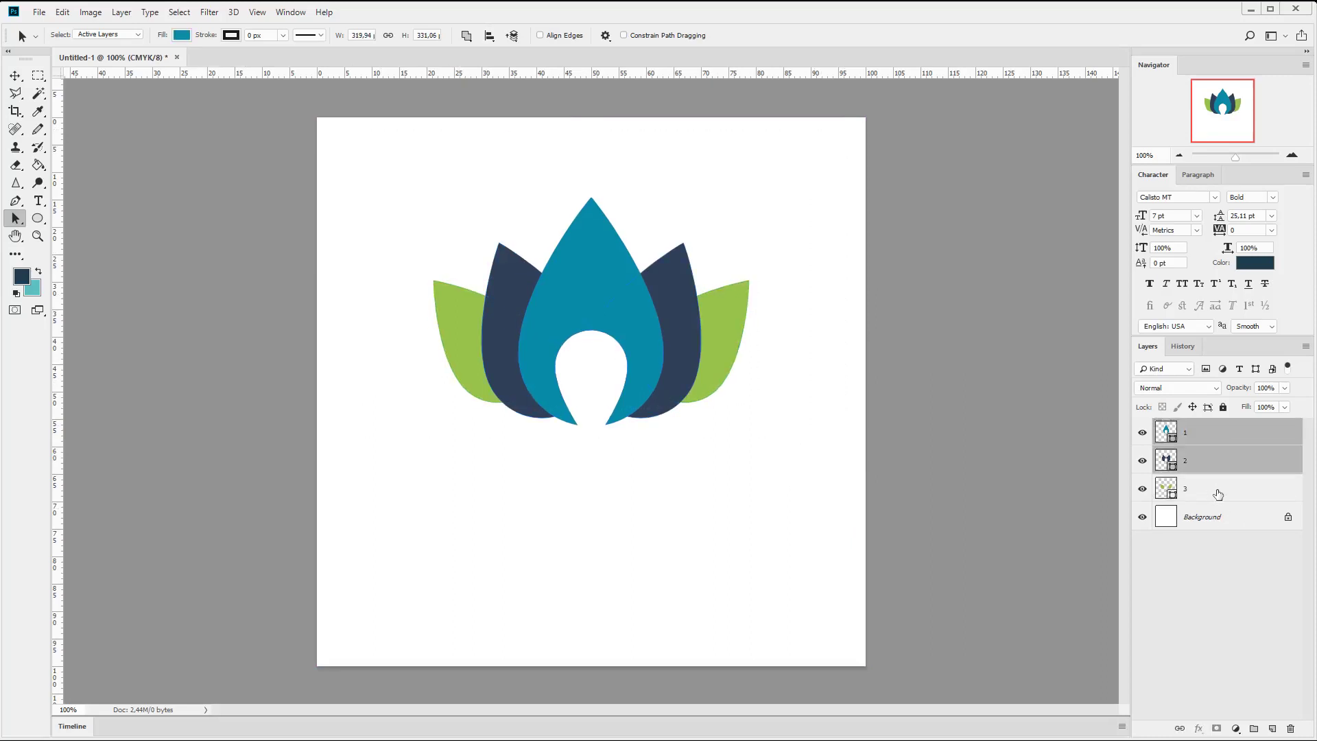
pyautogui.keyDown('shift'); pyautogui.click(1213, 491); pyautogui.keyUp('shift')
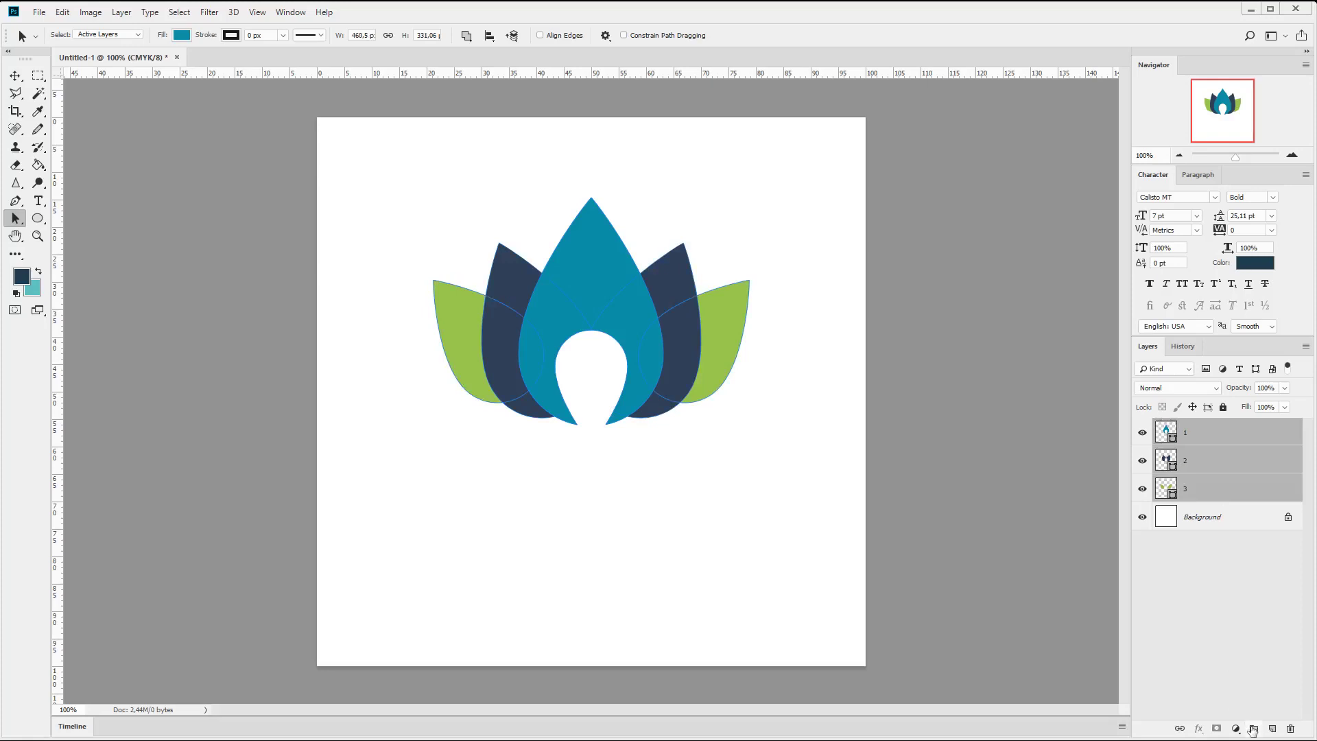
pyautogui.click(1252, 729)
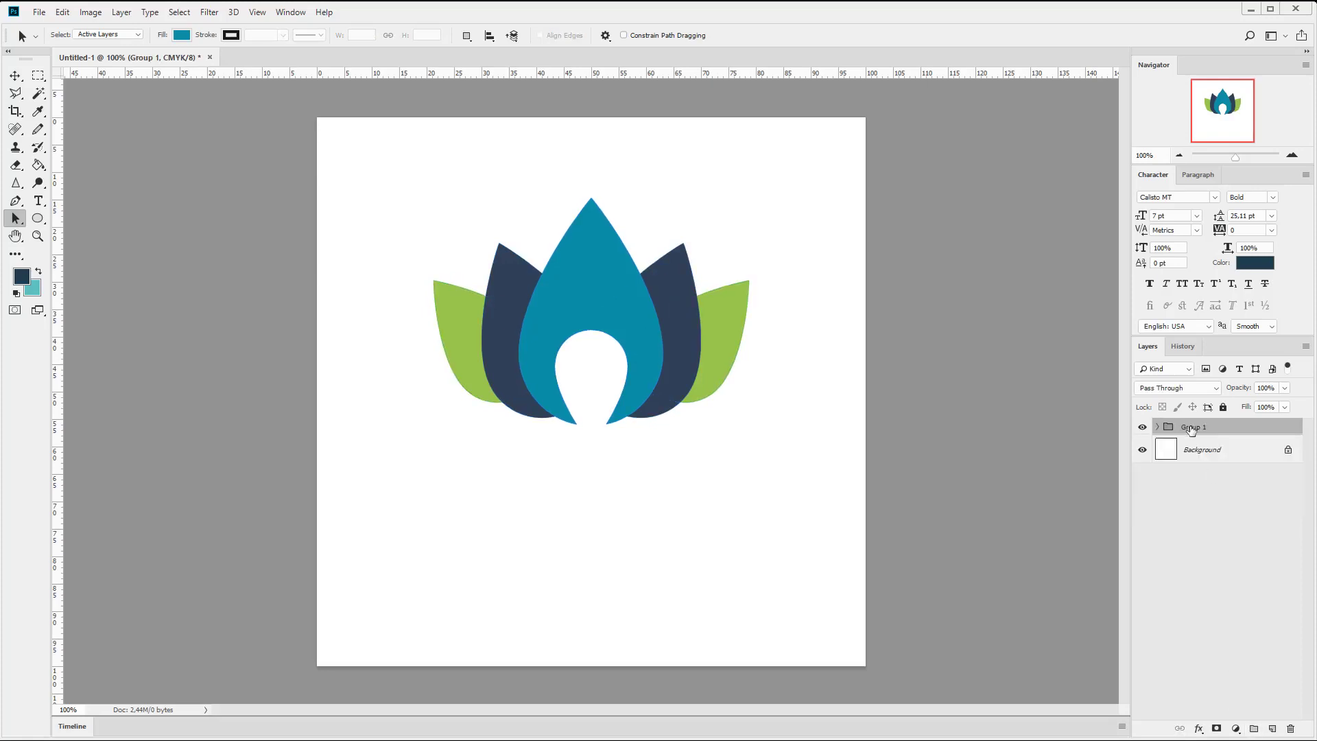
pyautogui.doubleClick(1191, 427)
pyautogui.press('BackSpace')
pyautogui.press('Return')
# Step: Add a new layer above the Background and draw a horizontal text box below the flower, matching the flower's width
pyautogui.click(1207, 453)
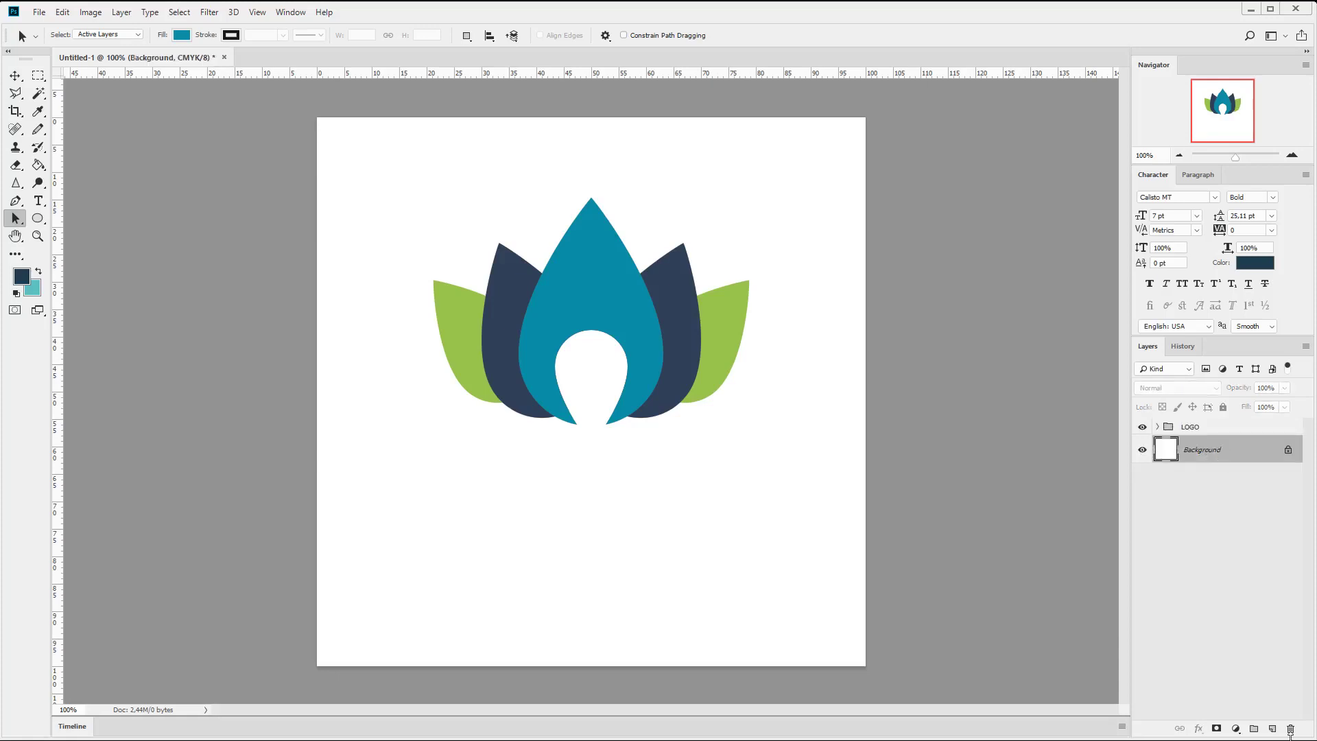
pyautogui.click(1272, 729)
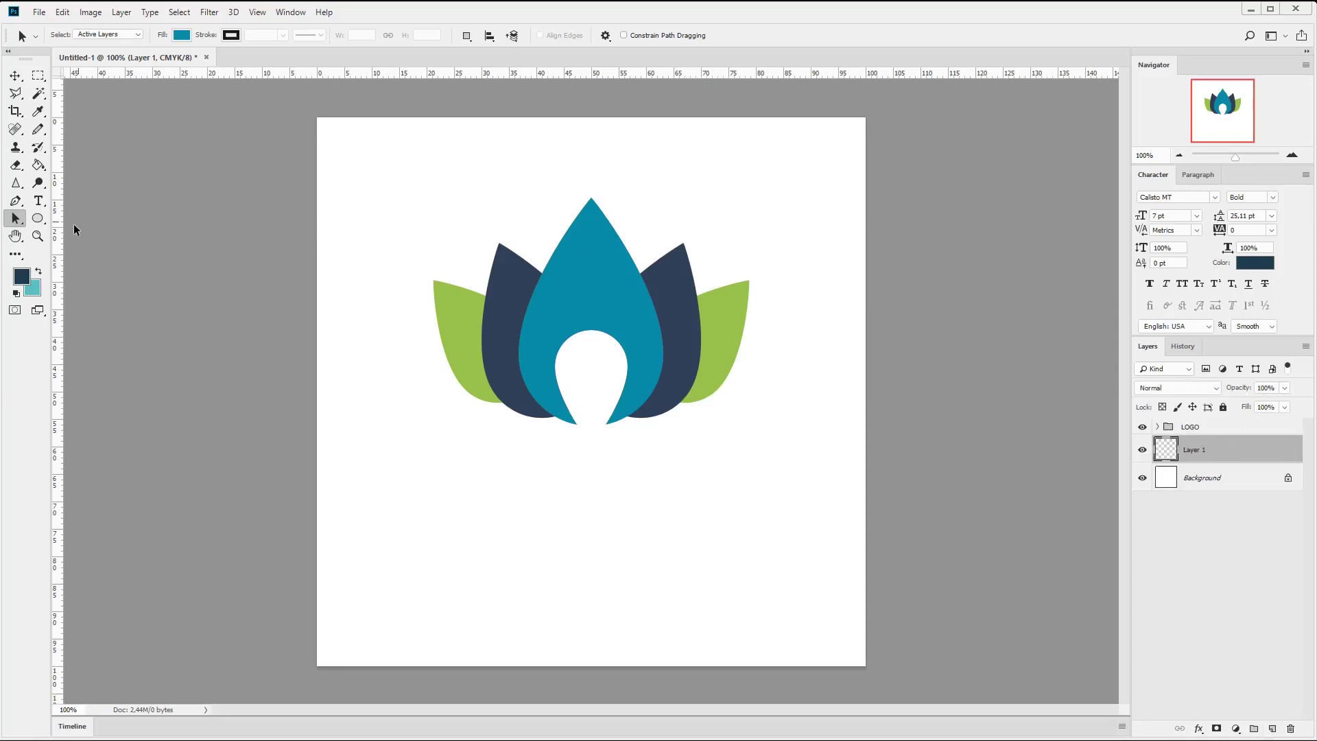
pyautogui.click(38, 202)
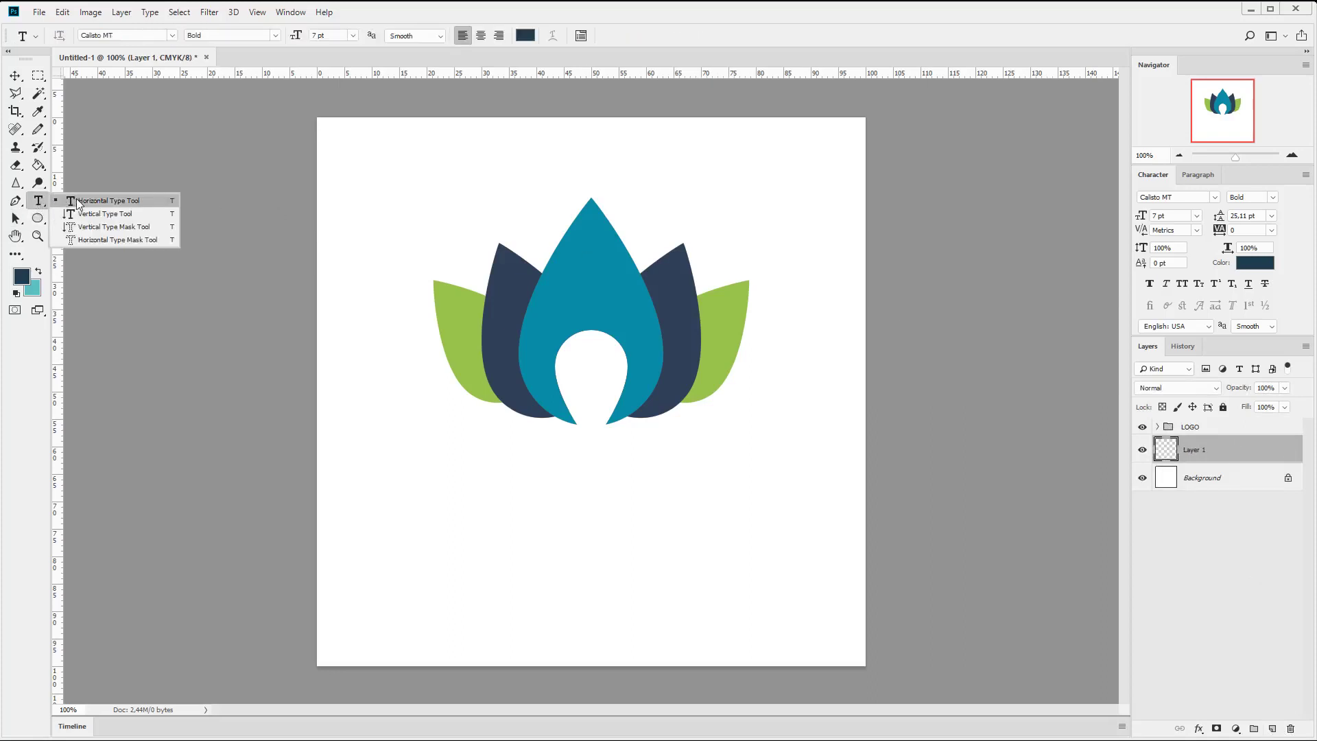
pyautogui.click(75, 201)
pyautogui.moveTo(441, 463); pyautogui.dragTo(747, 570)
pyautogui.moveTo(439, 517); pyautogui.dragTo(433, 518)
pyautogui.click(497, 476)
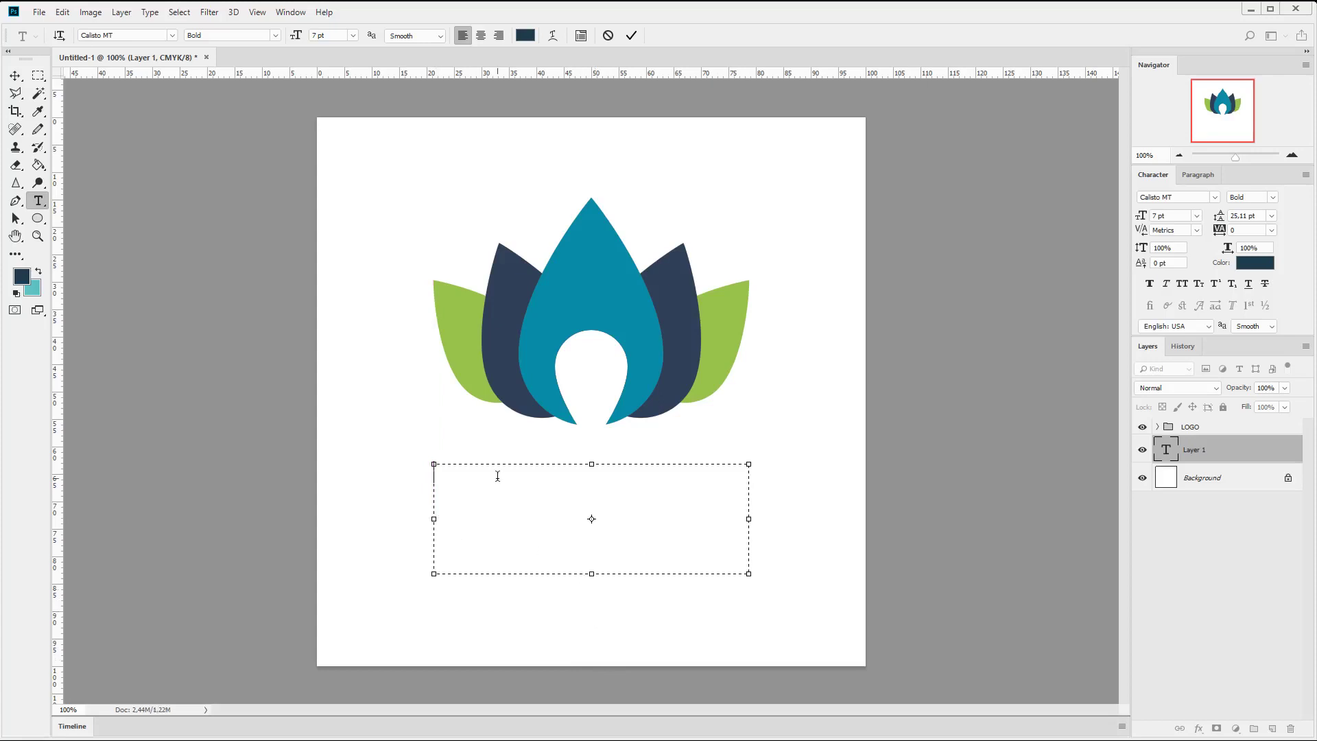
# Step: Enter the centred text "lotus" in the box and set its size to 36 pt
pyautogui.click(480, 36)
pyautogui.write('lotus')
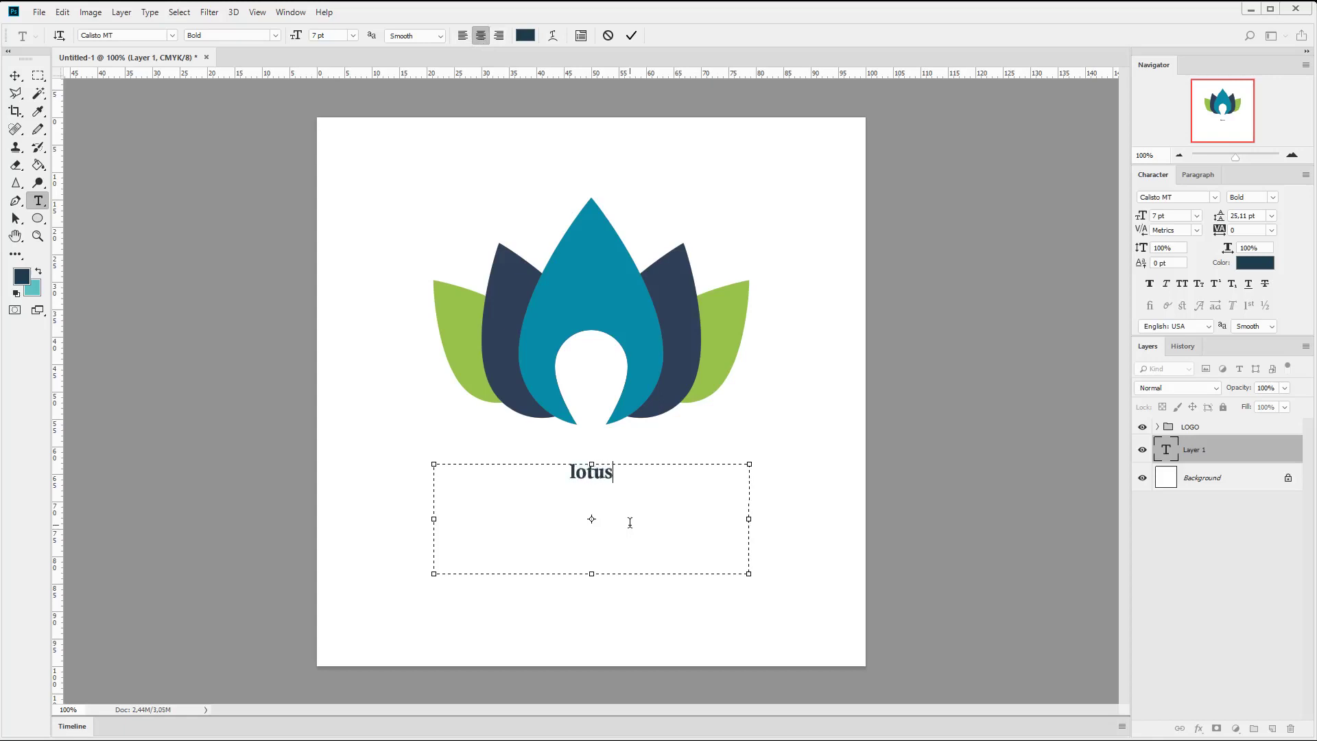
pyautogui.hotkey('ctrl', 'a')
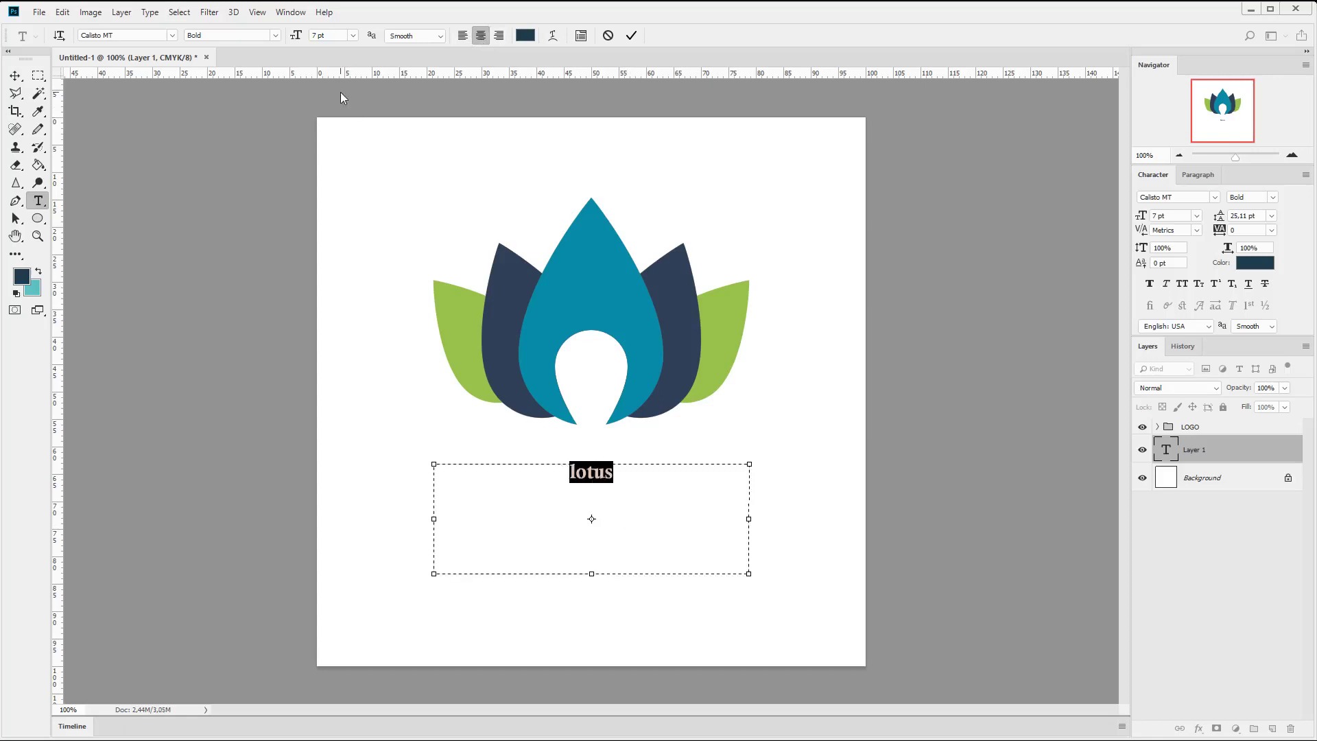
pyautogui.click(353, 35)
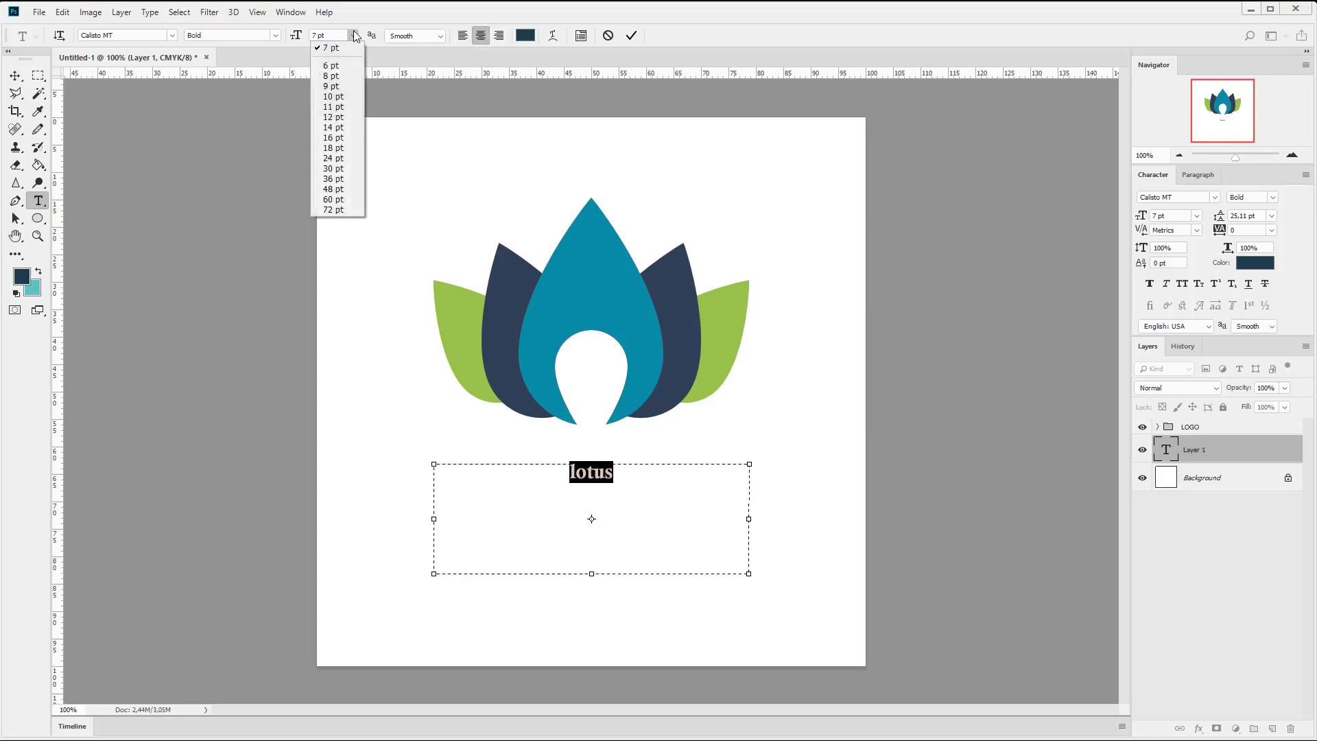
pyautogui.click(346, 148)
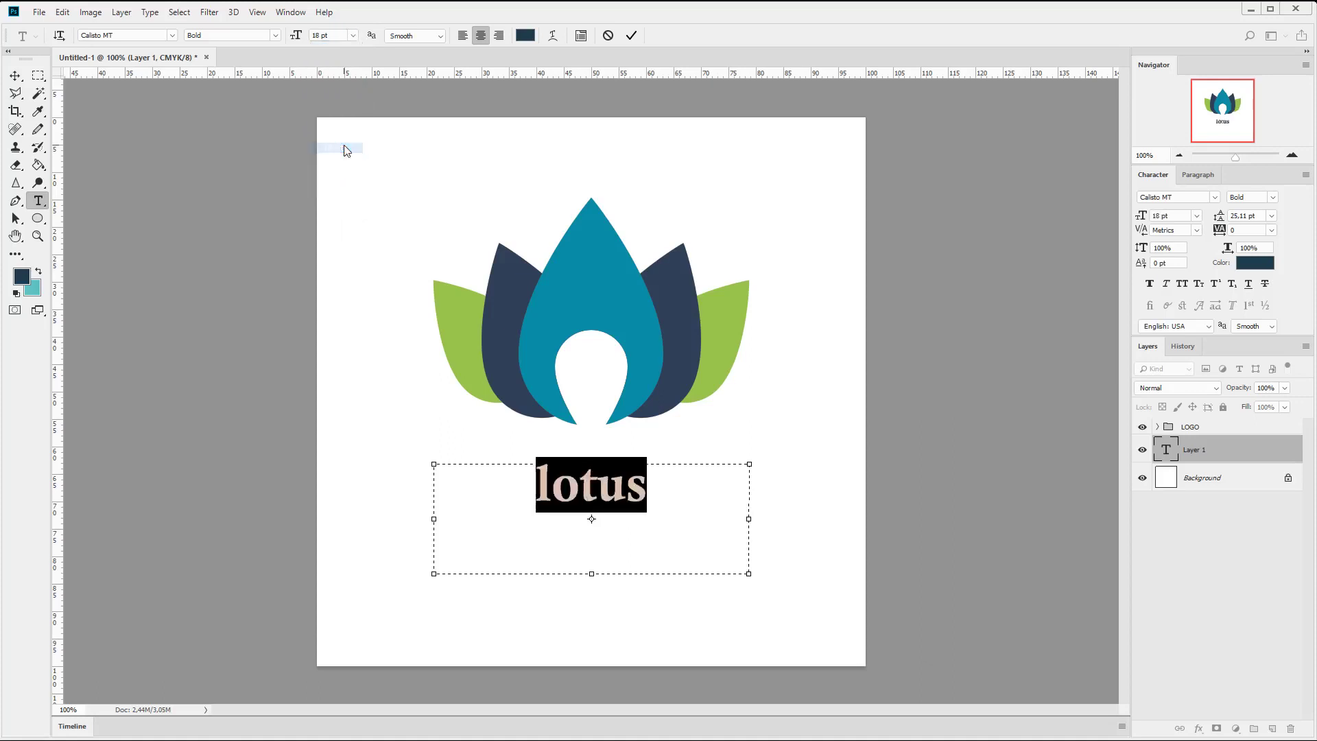
pyautogui.click(352, 36)
pyautogui.click(344, 180)
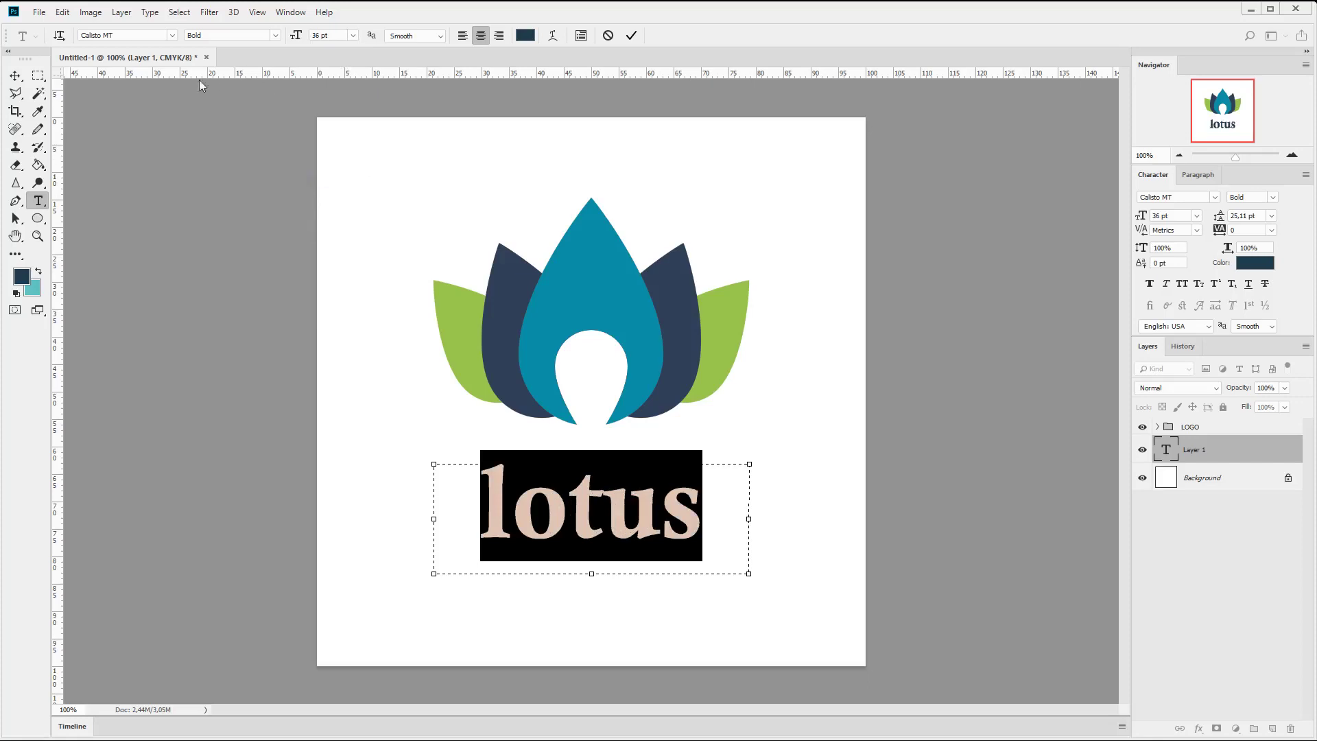
pyautogui.click(16, 76)
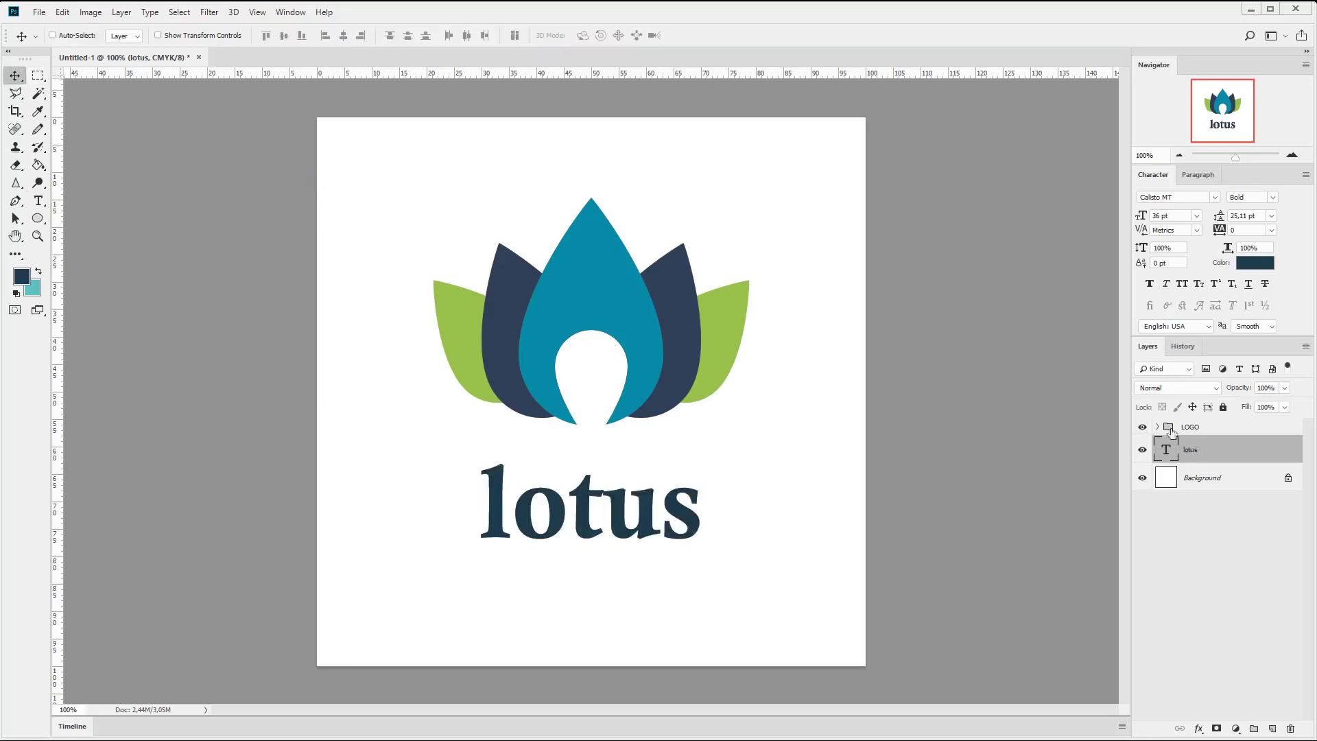
# Step: Change the font of the lotus text to Lato and move the text up close beneath the flower
pyautogui.doubleClick(1163, 450)
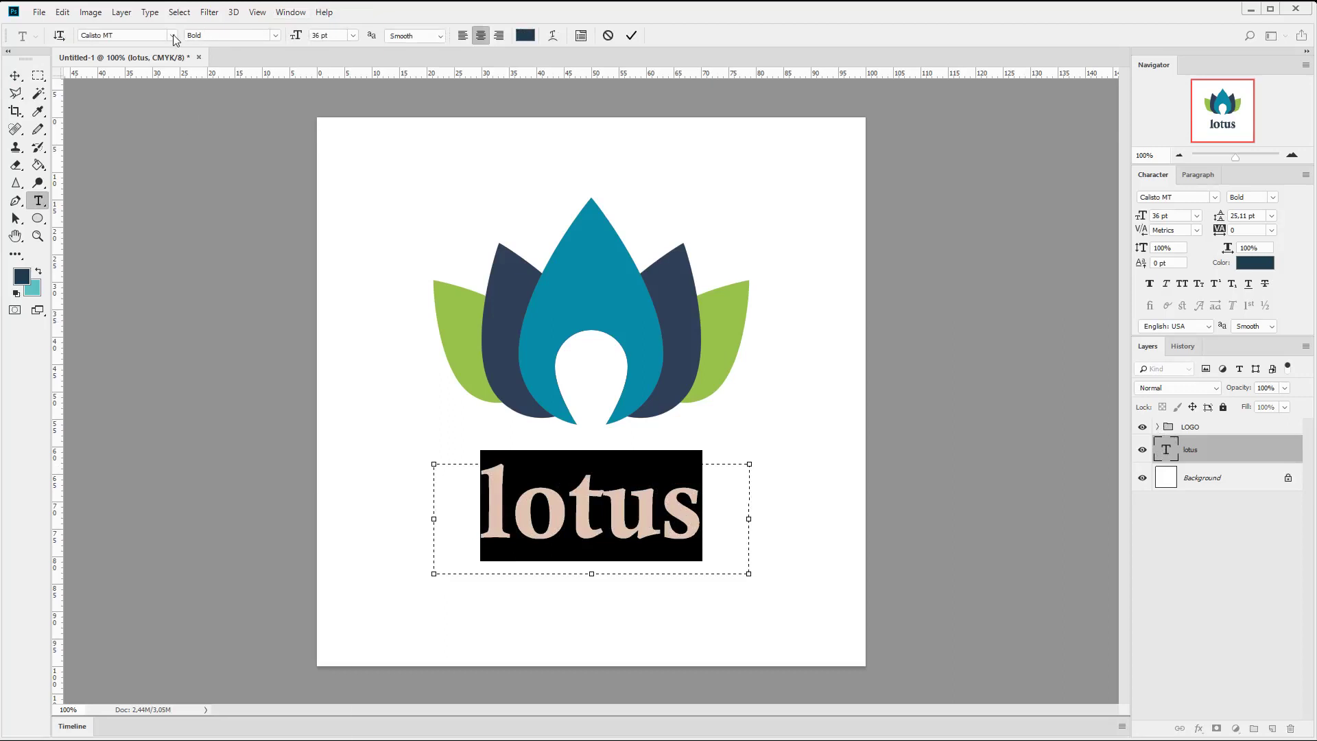
pyautogui.click(173, 36)
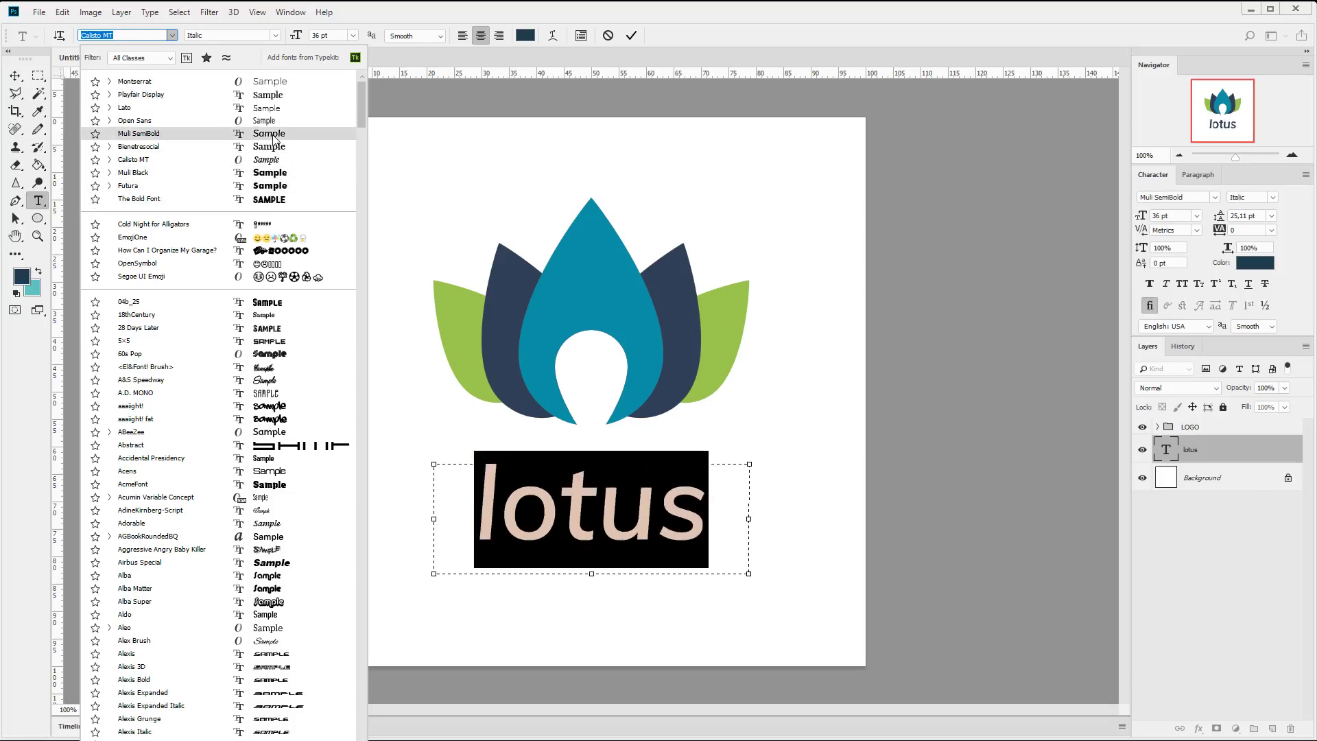
pyautogui.scroll(-3, 307, 295)
pyautogui.scroll(-3, 308, 324)
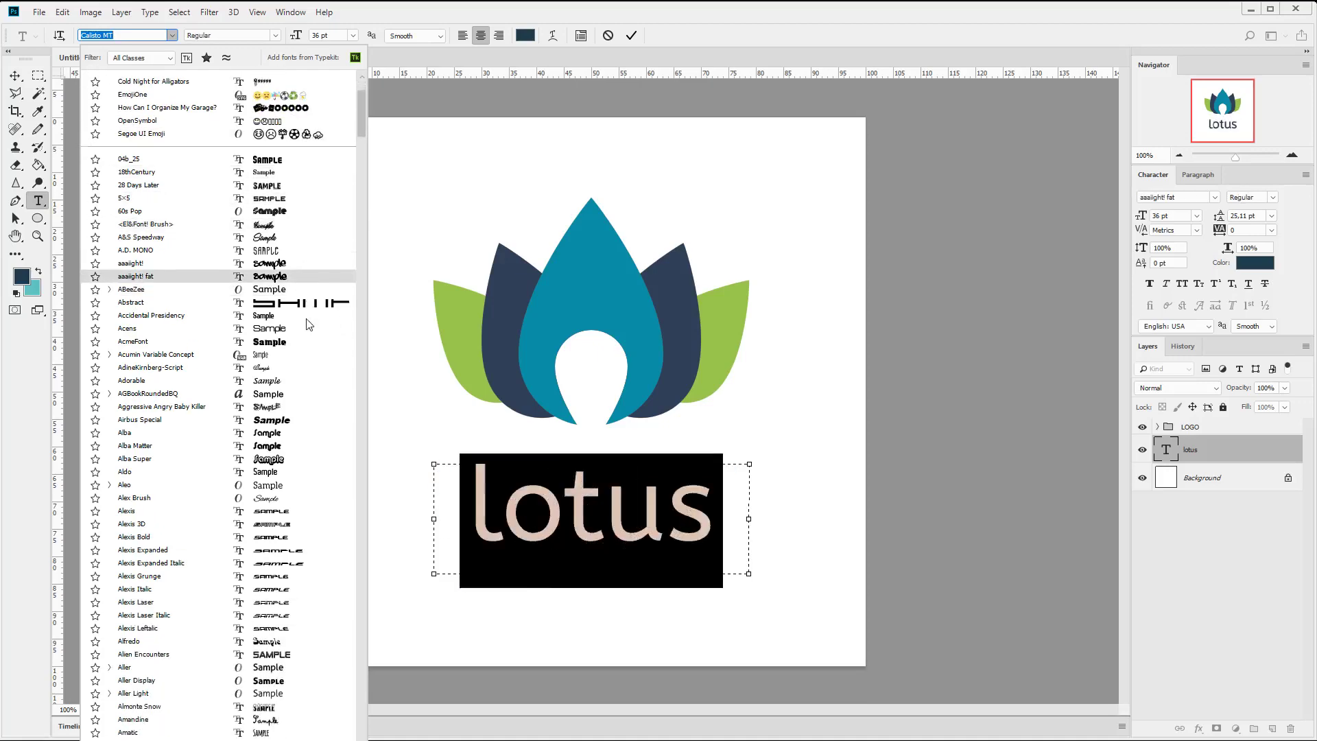
pyautogui.moveTo(364, 131); pyautogui.dragTo(367, 471)
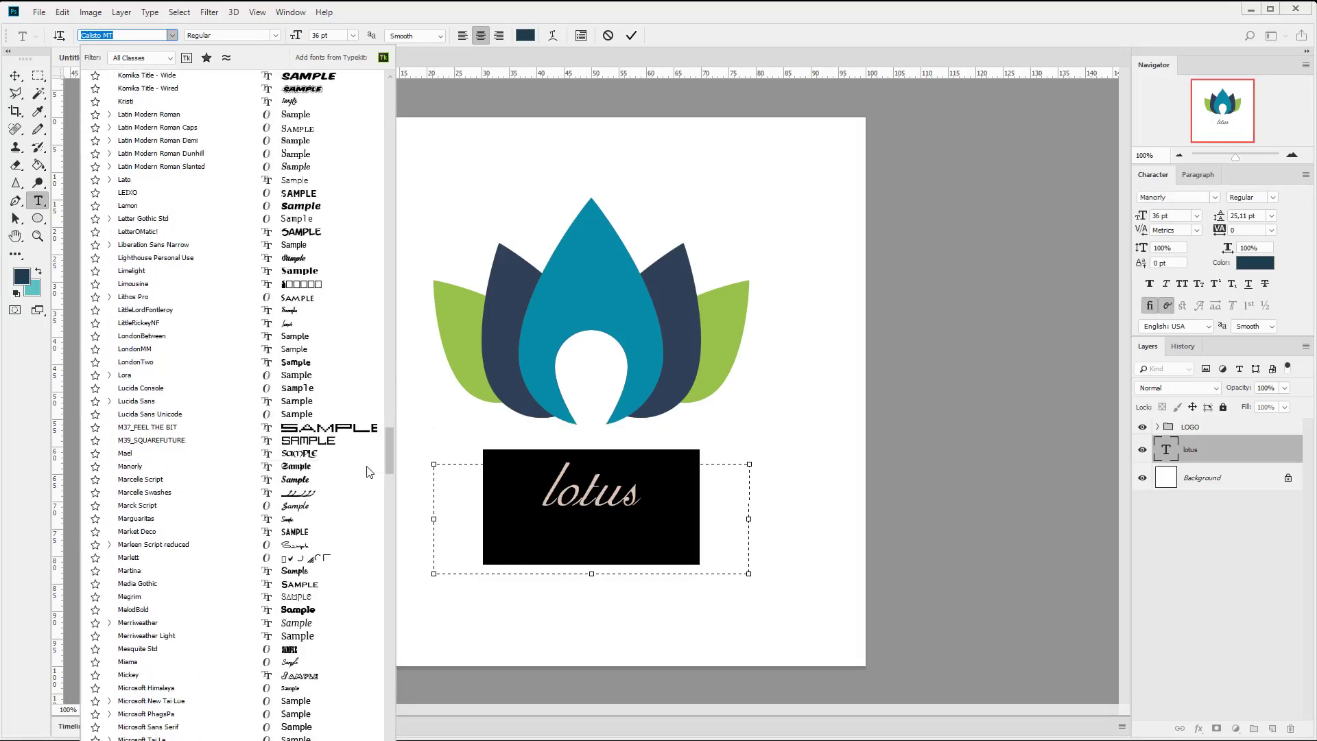
pyautogui.scroll(8, 367, 472)
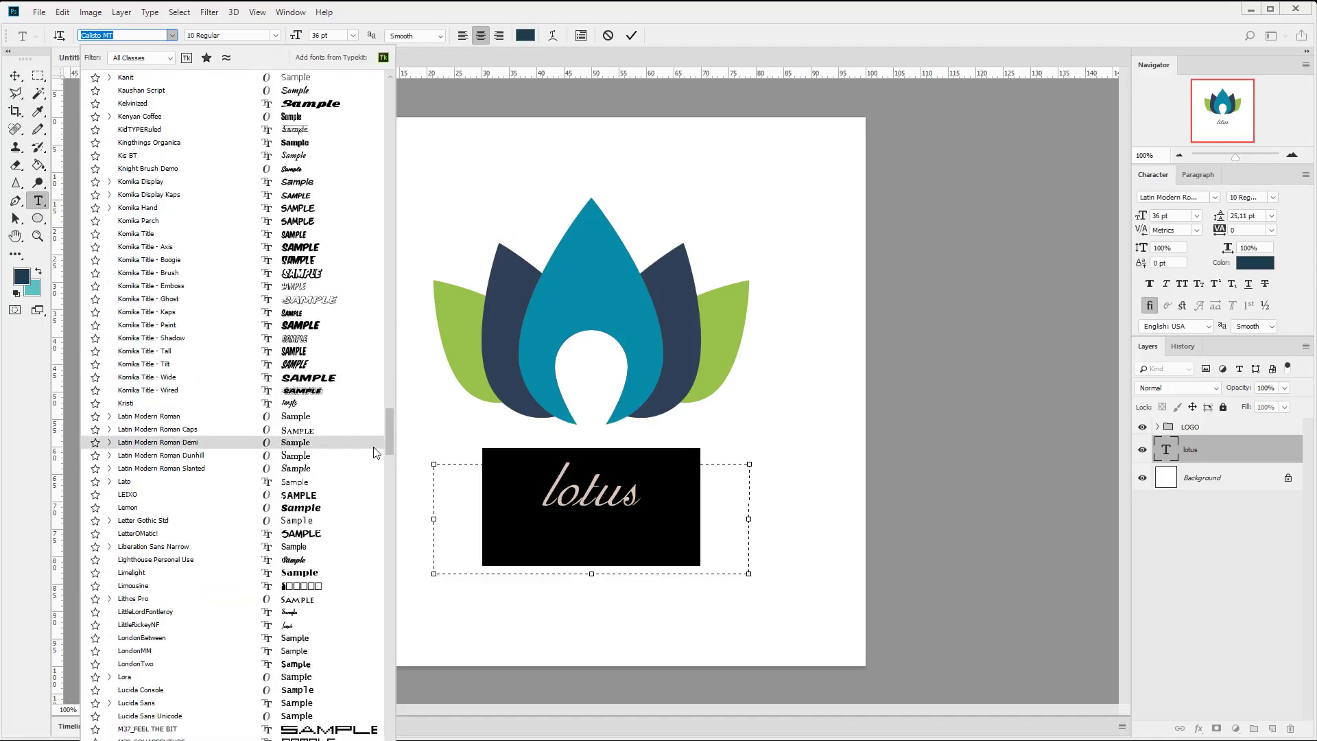
pyautogui.click(242, 481)
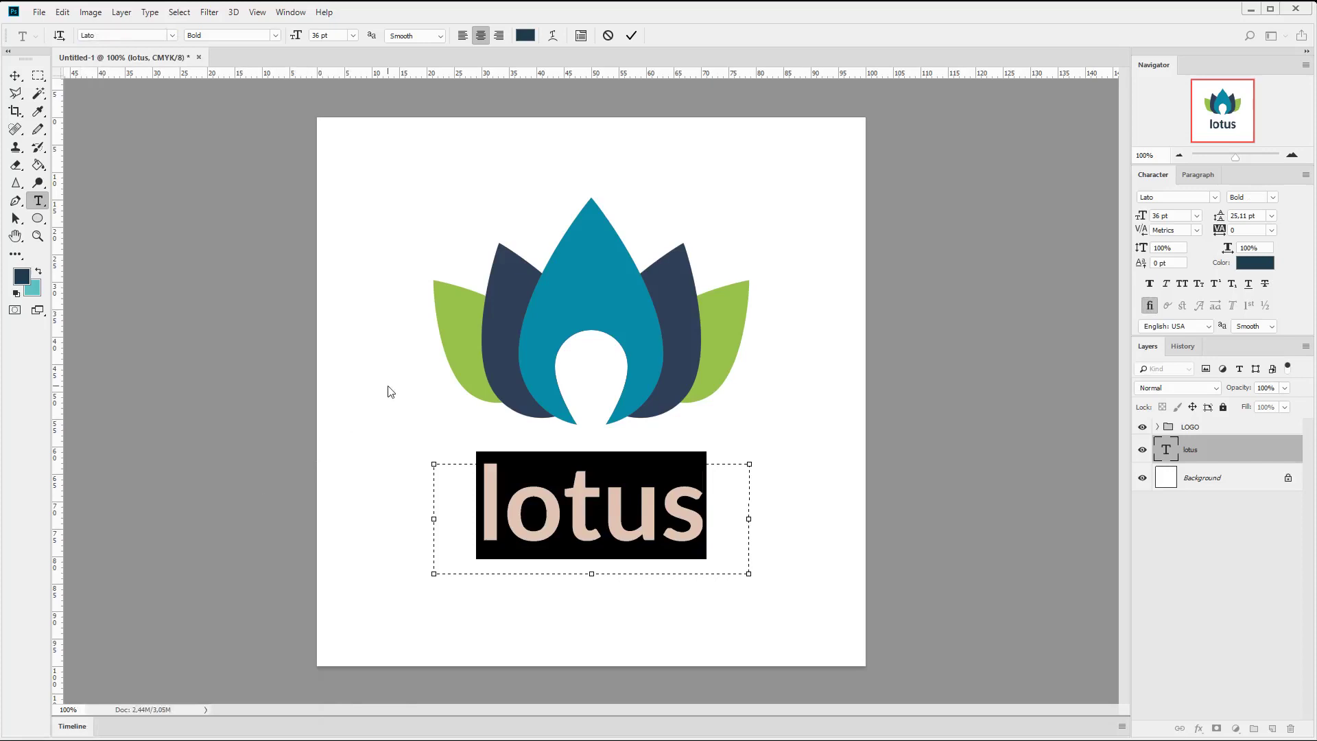
pyautogui.click(15, 75)
pyautogui.moveTo(731, 511); pyautogui.dragTo(728, 484)
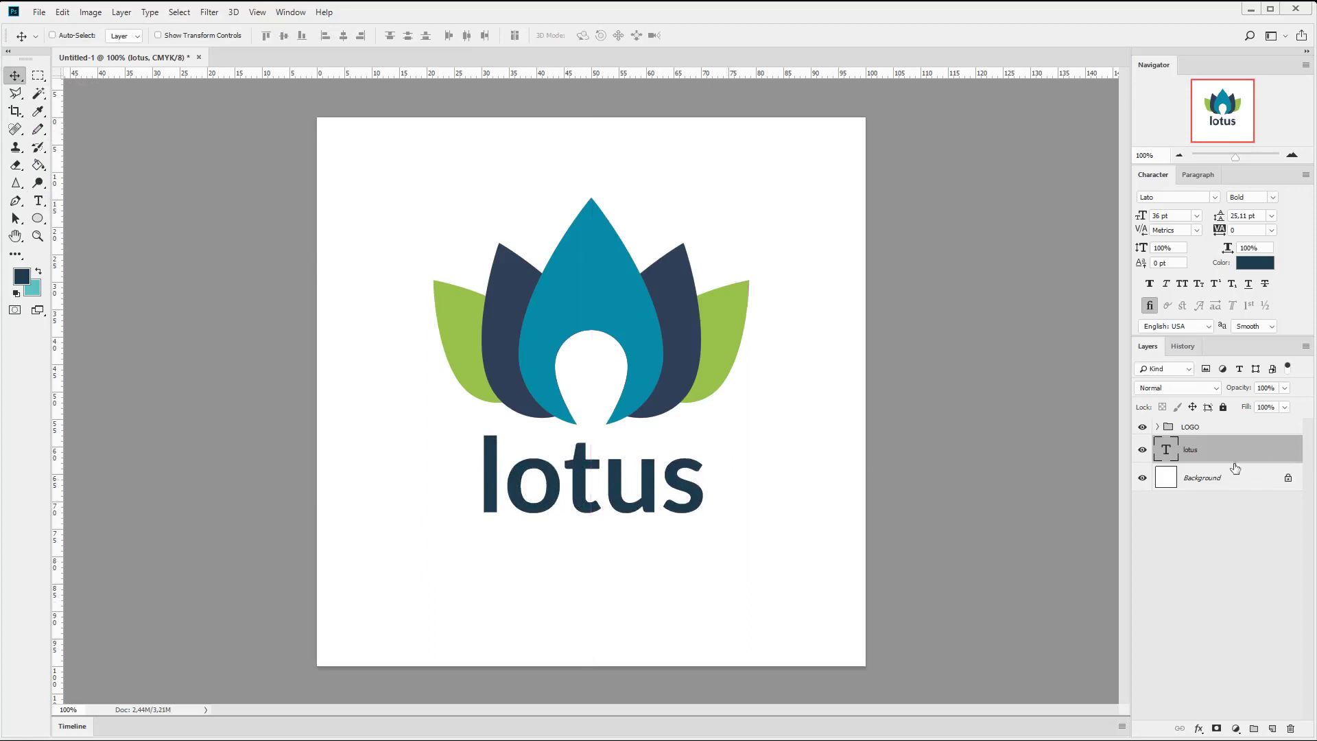
# Step: Recolour the lotus text with the dark blue sampled from the petals, 2f4057
pyautogui.doubleClick(1166, 453)
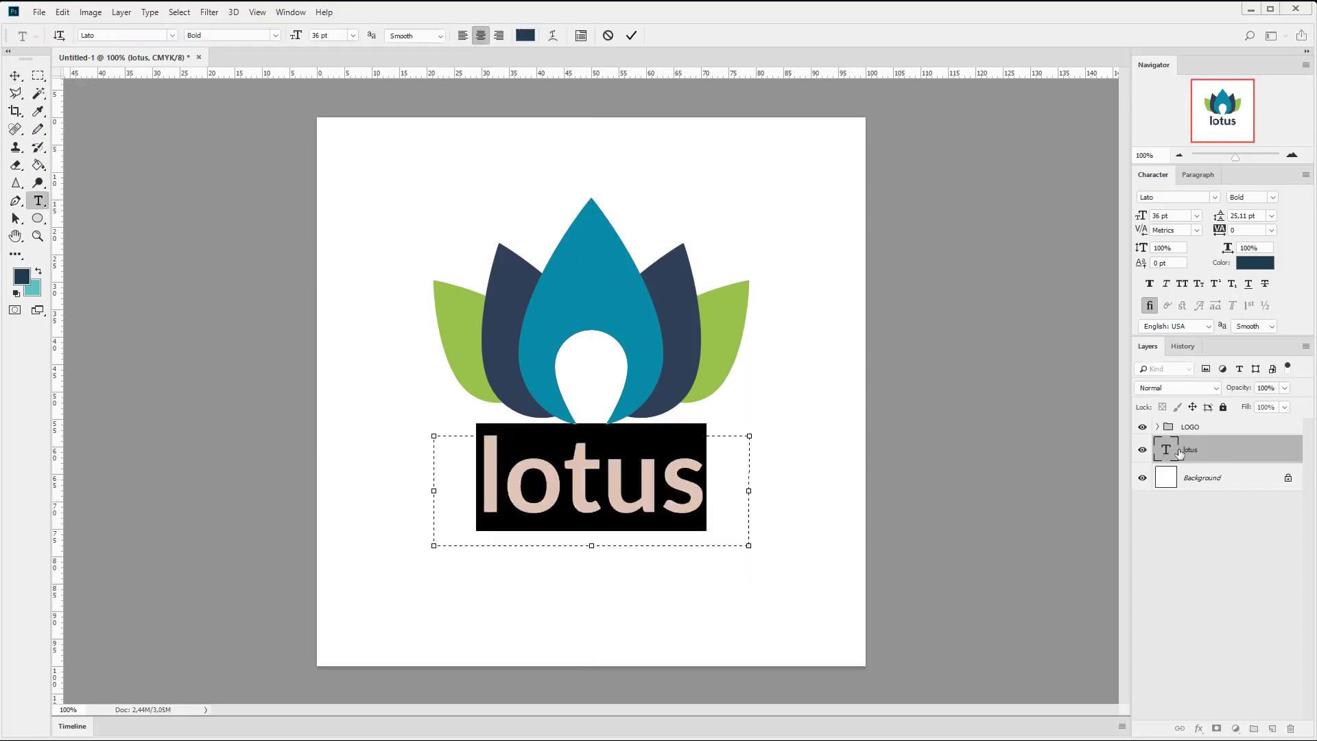
pyautogui.click(525, 35)
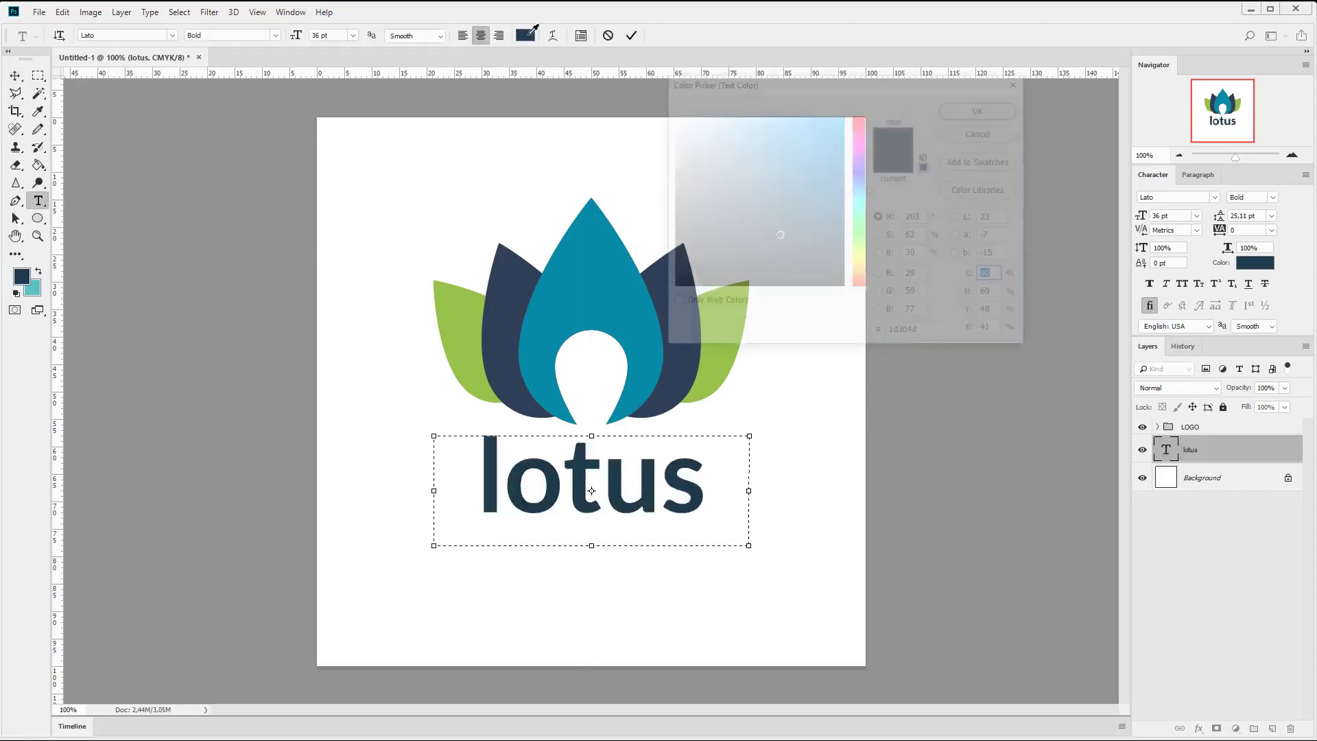
pyautogui.click(509, 279)
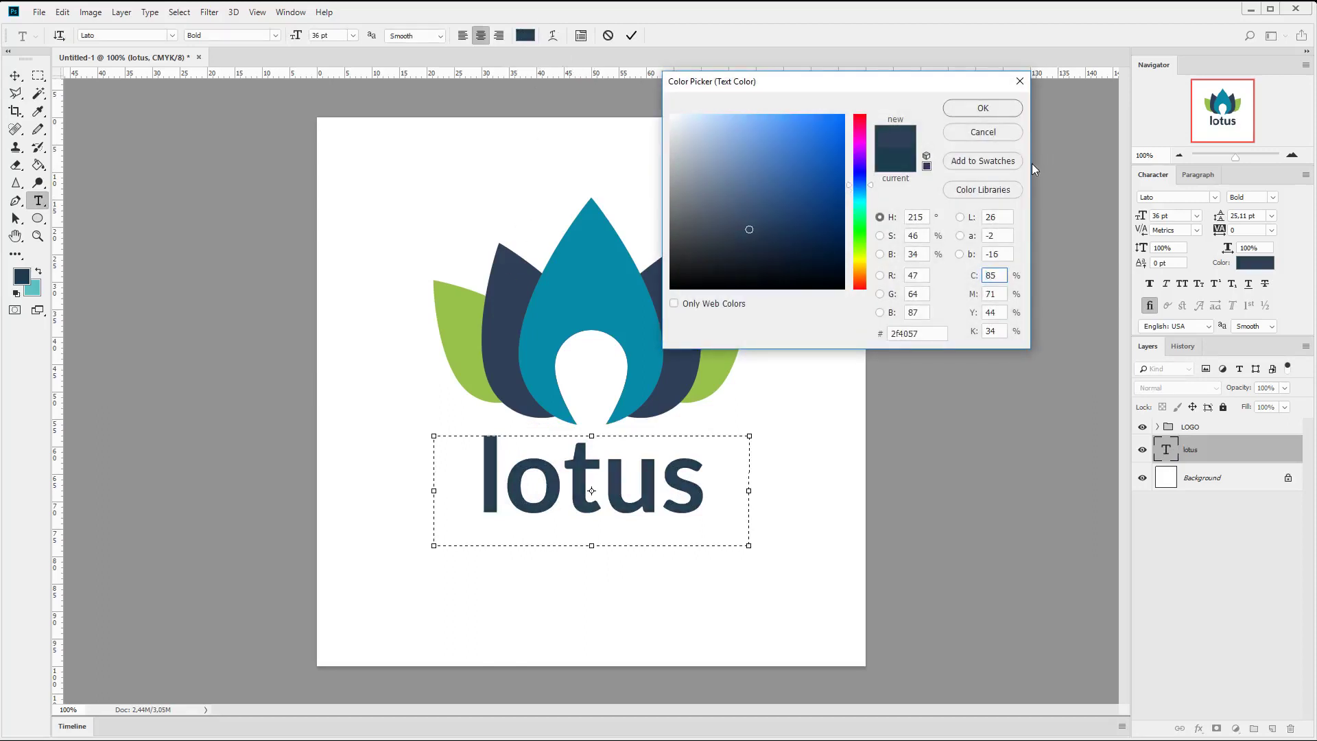
pyautogui.click(983, 108)
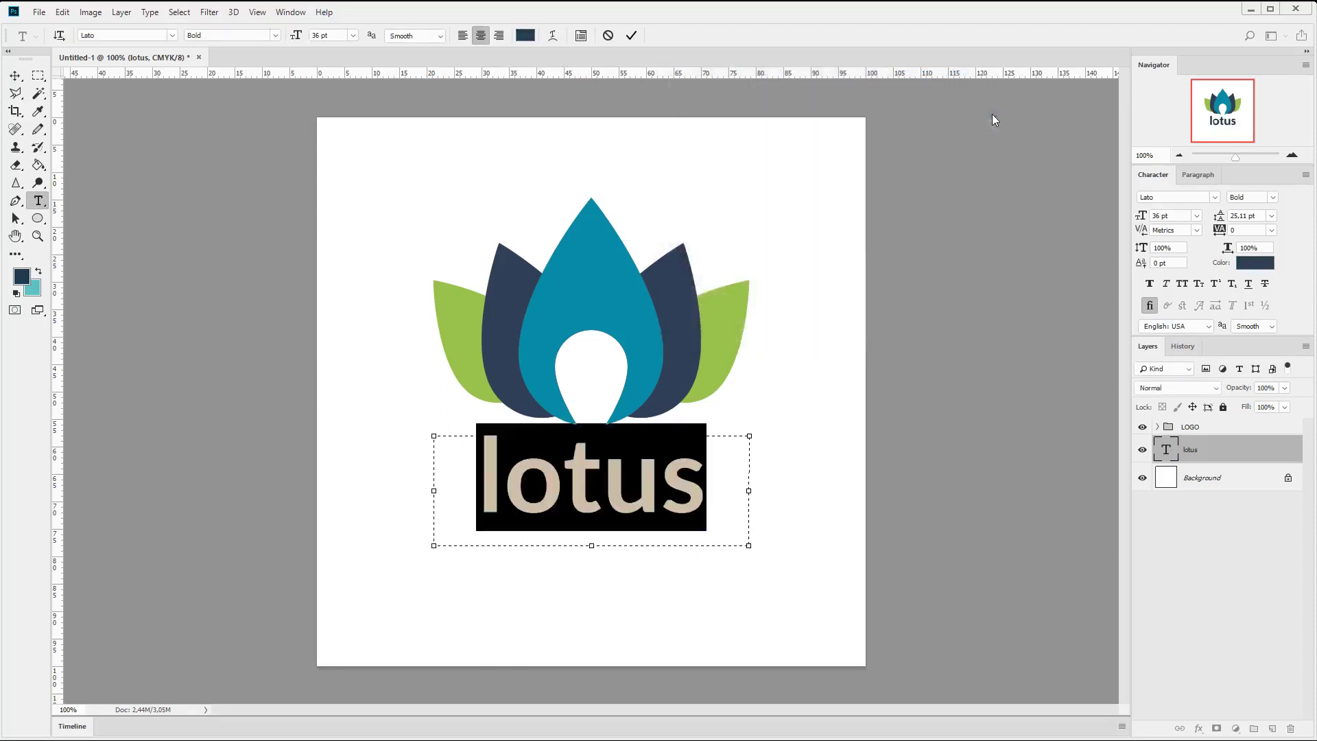
pyautogui.click(15, 75)
# Step: Duplicate the lotus text layer as lotus copy and place the copy directly below the original, centred under the flower
pyautogui.rightClick(1211, 448)
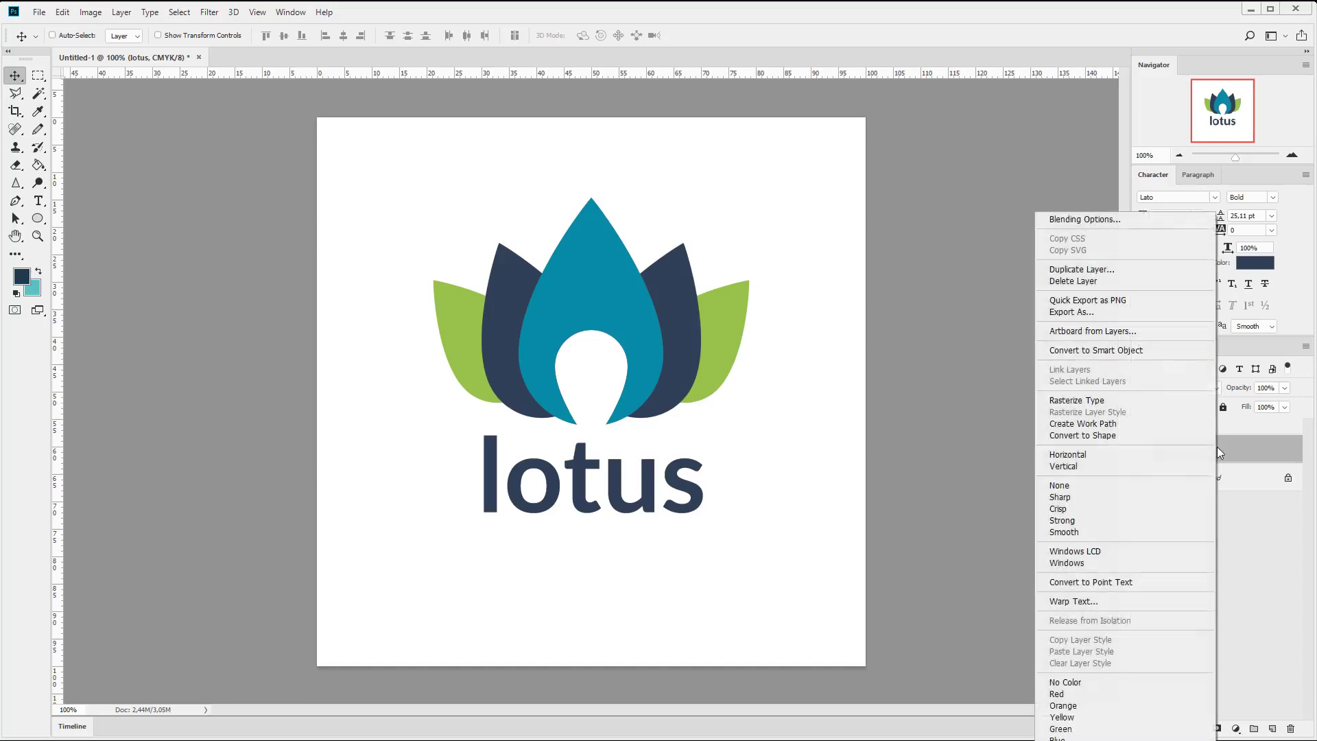
pyautogui.click(1070, 266)
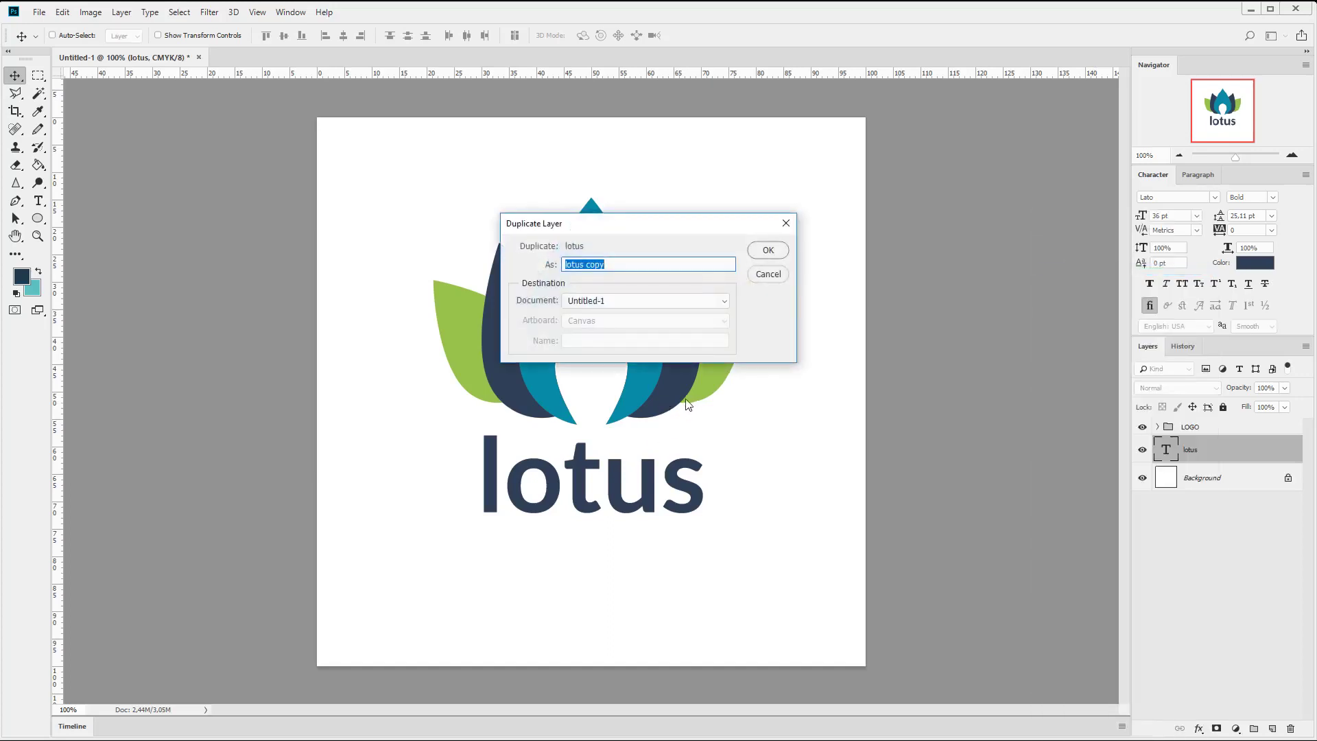
pyautogui.press('Return')
pyautogui.moveTo(626, 472); pyautogui.dragTo(648, 550)
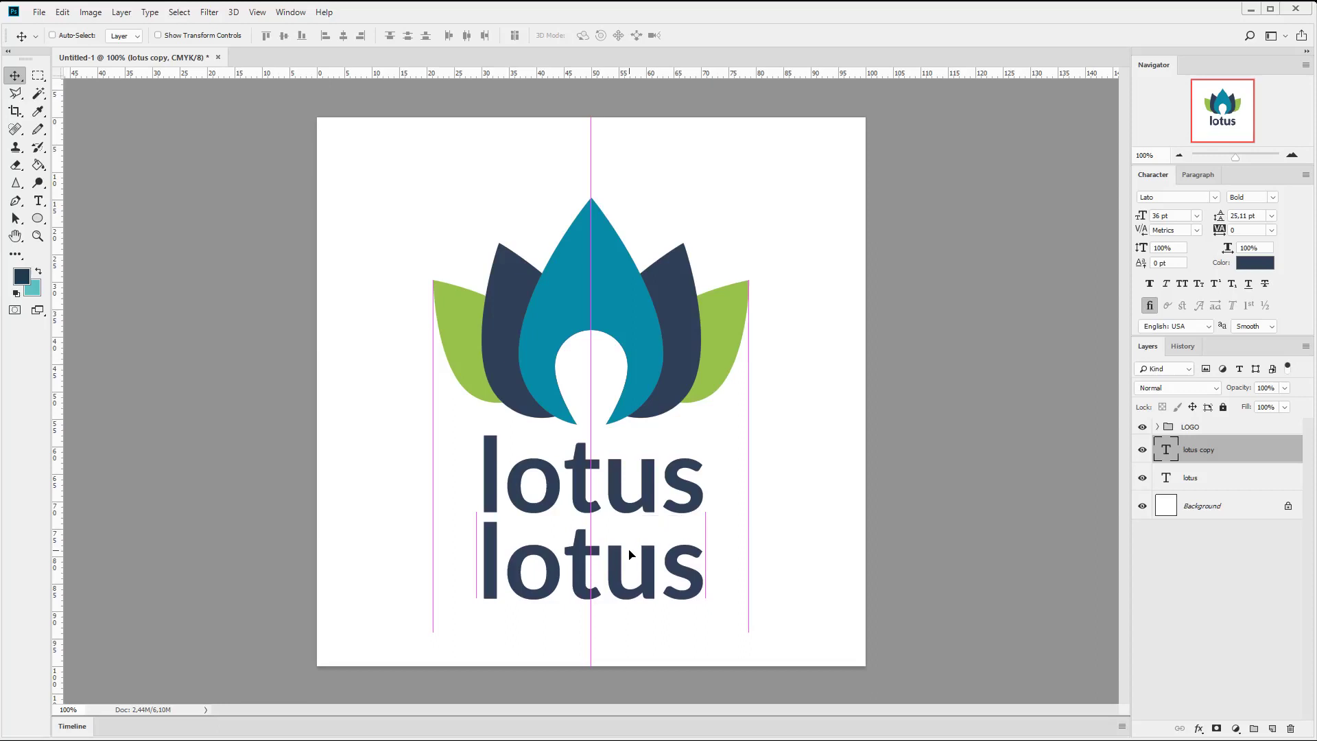
# Step: Replace the text of the lotus copy layer with "LIFE" and set its size to 18 pt
pyautogui.doubleClick(1165, 453)
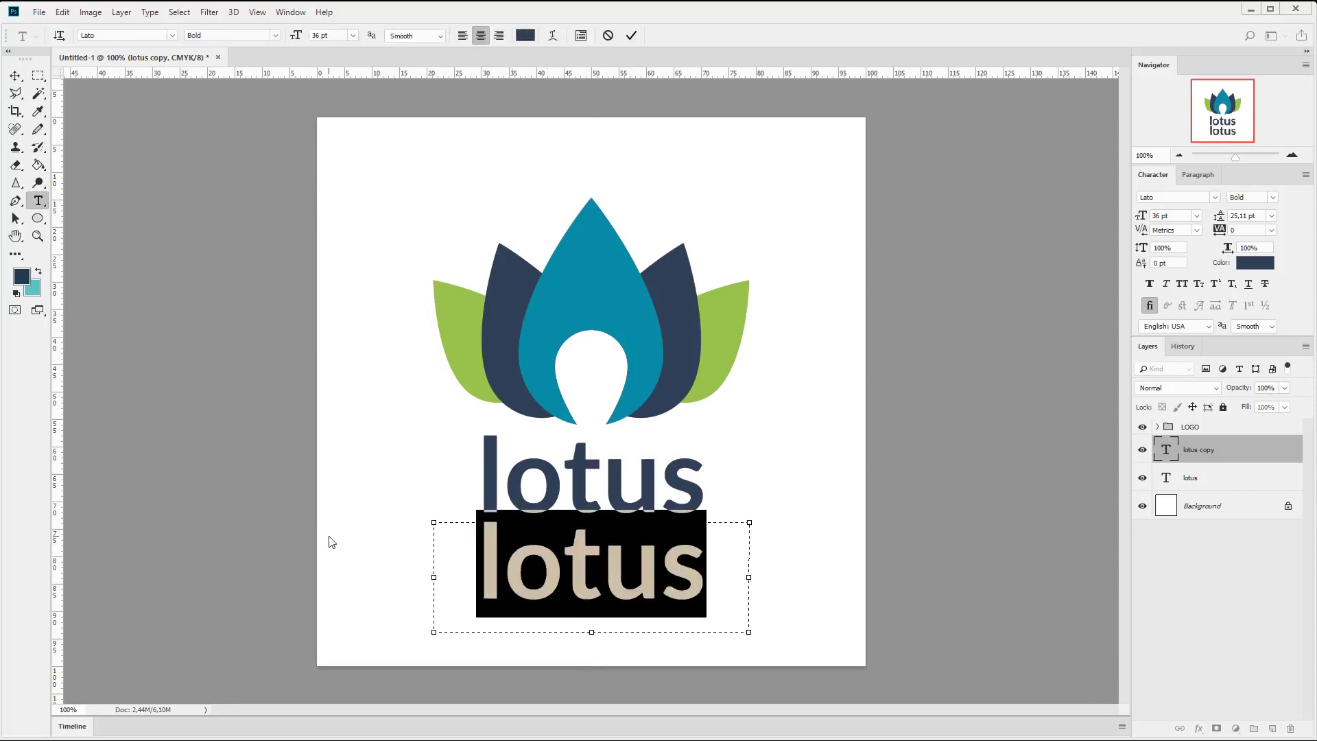
pyautogui.write('LIFE')
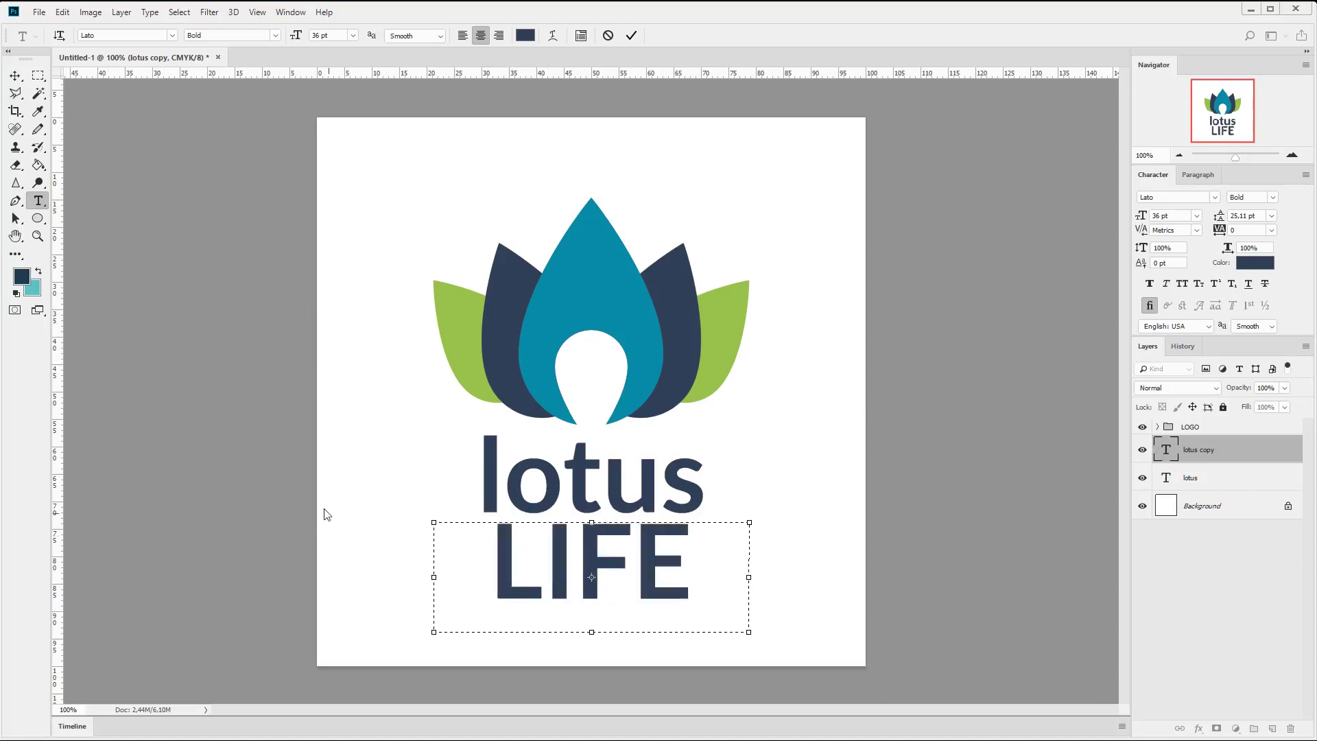
pyautogui.hotkey('ctrl', 'a')
pyautogui.click(353, 35)
pyautogui.click(344, 148)
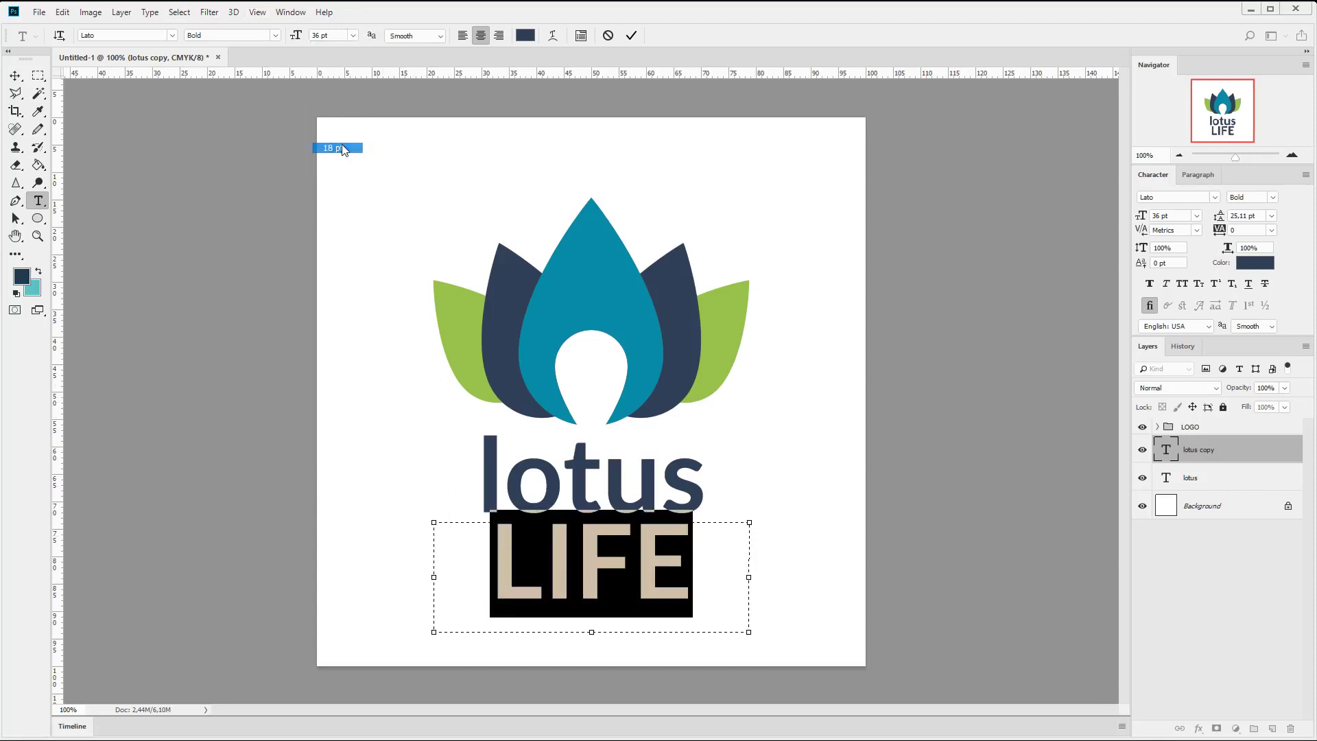
# Step: Set the LIFE text to 16 pt and widen its letter spacing to a tracking value of 400
pyautogui.click(352, 35)
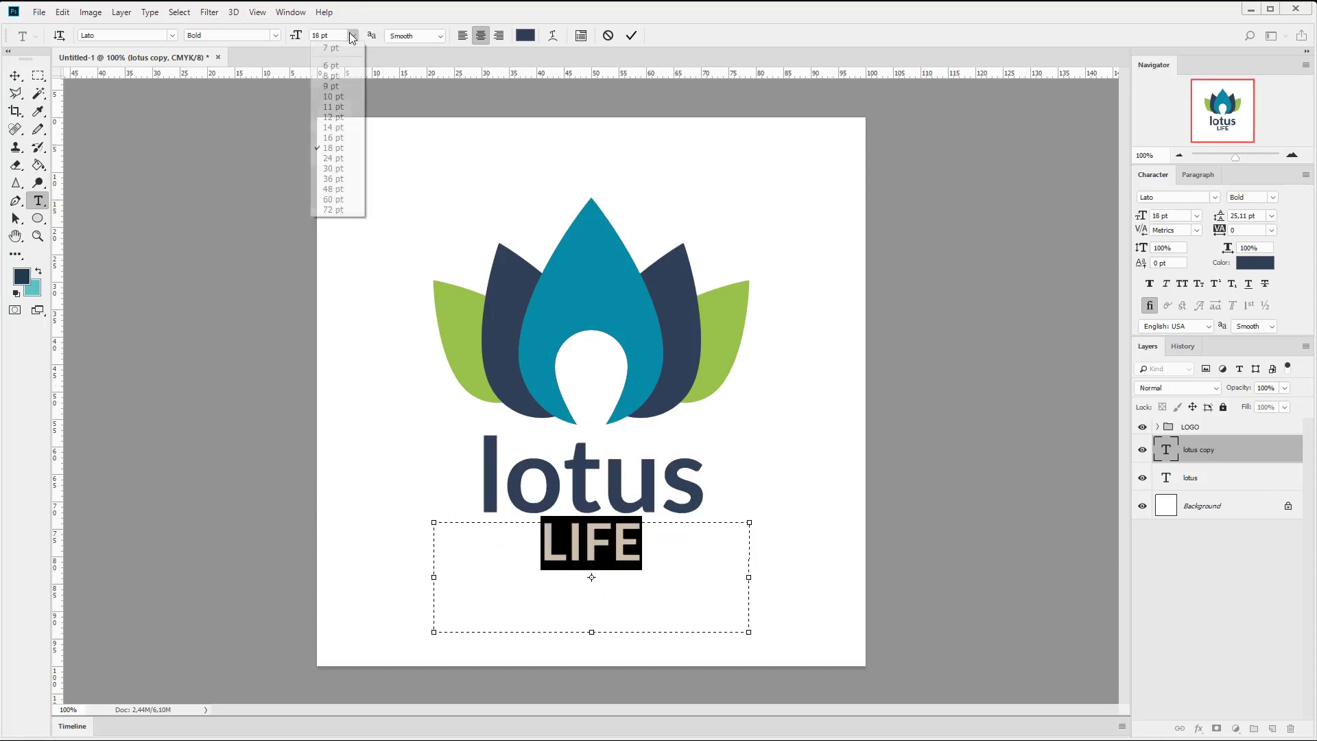
pyautogui.click(346, 140)
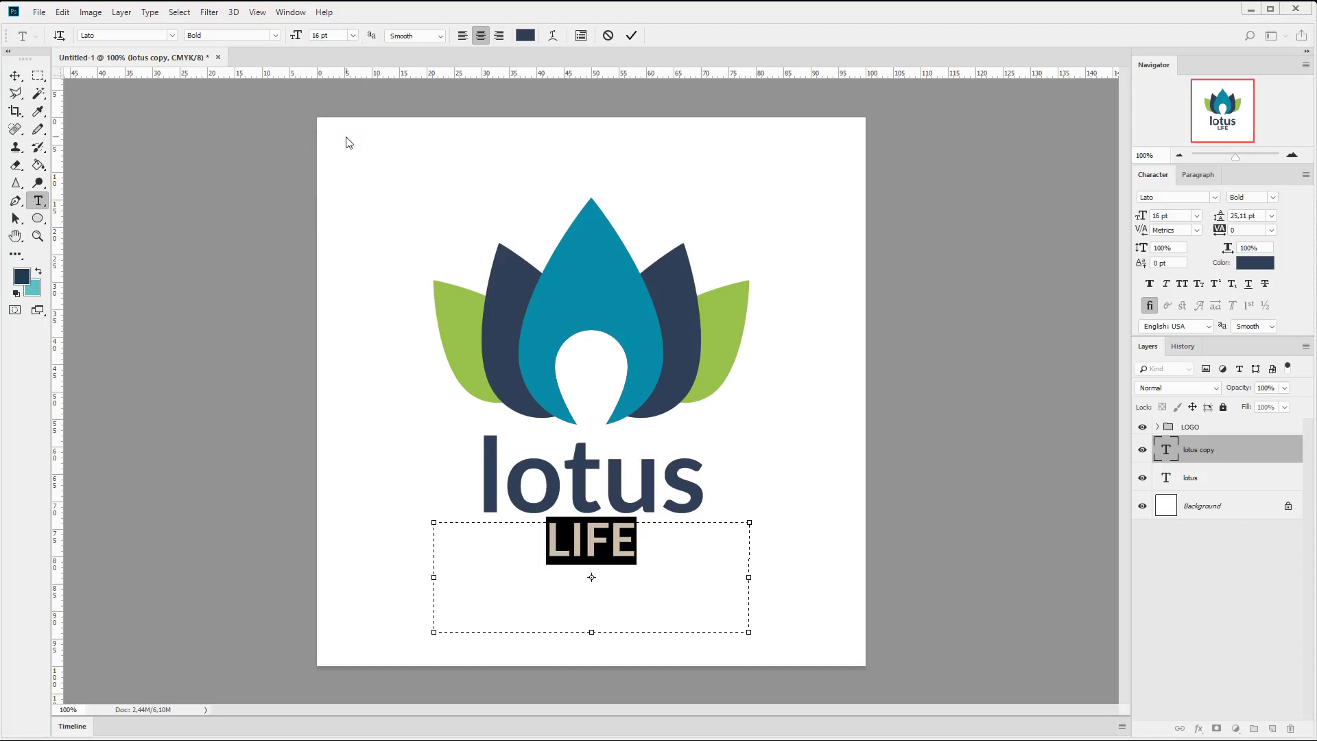
pyautogui.click(1272, 231)
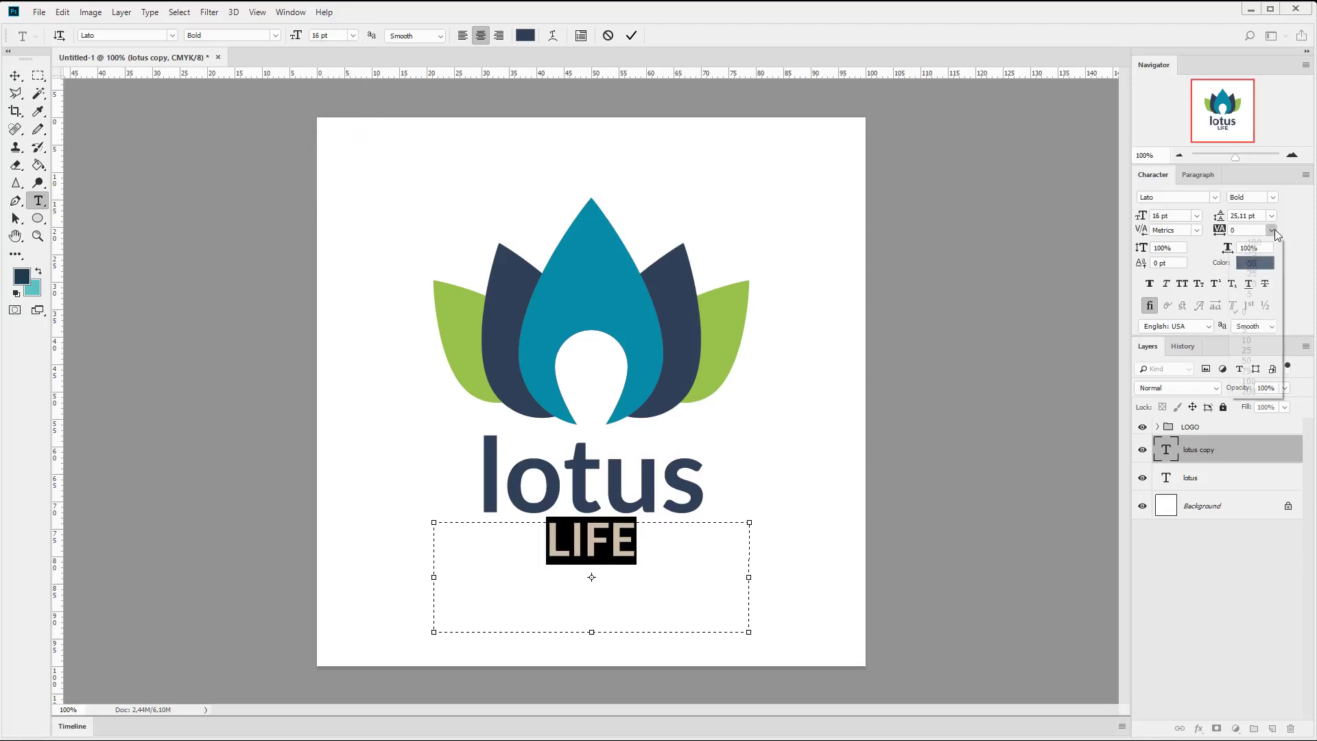
pyautogui.click(1269, 382)
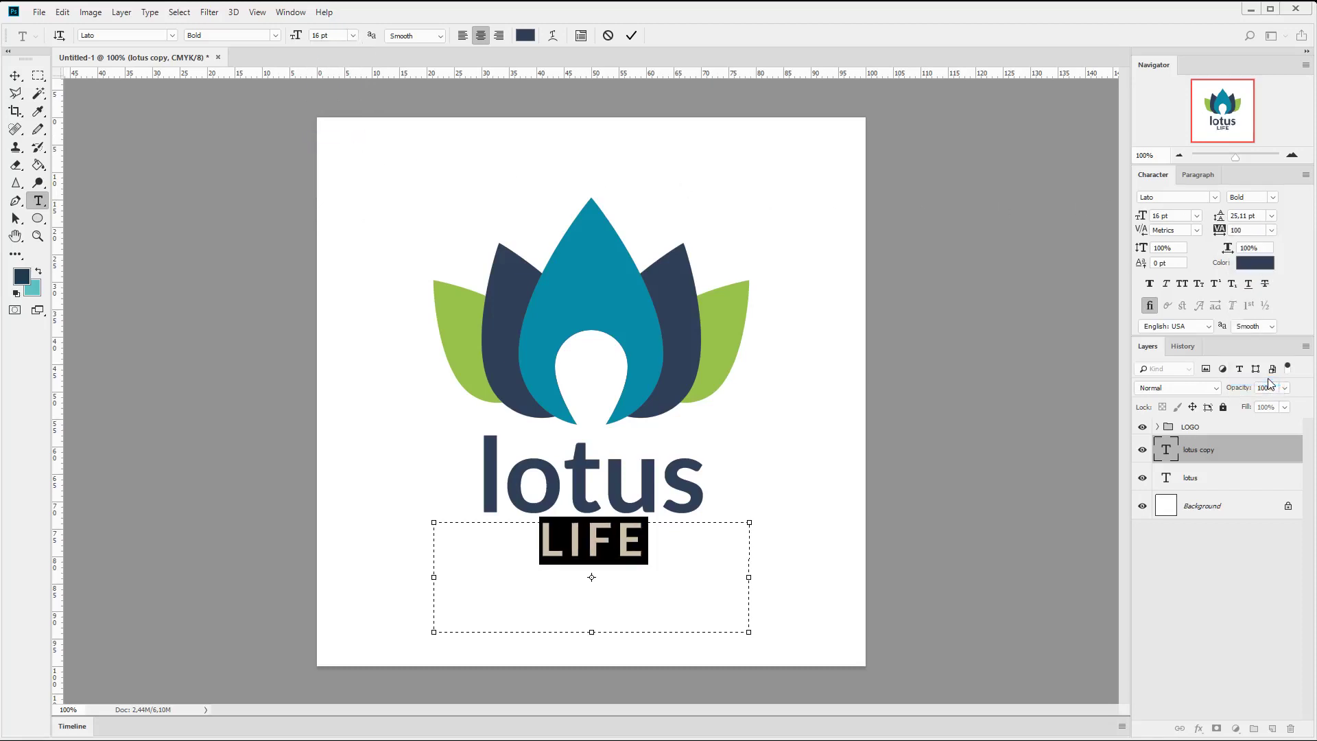
pyautogui.click(1243, 230)
pyautogui.write('400')
pyautogui.press('Return')
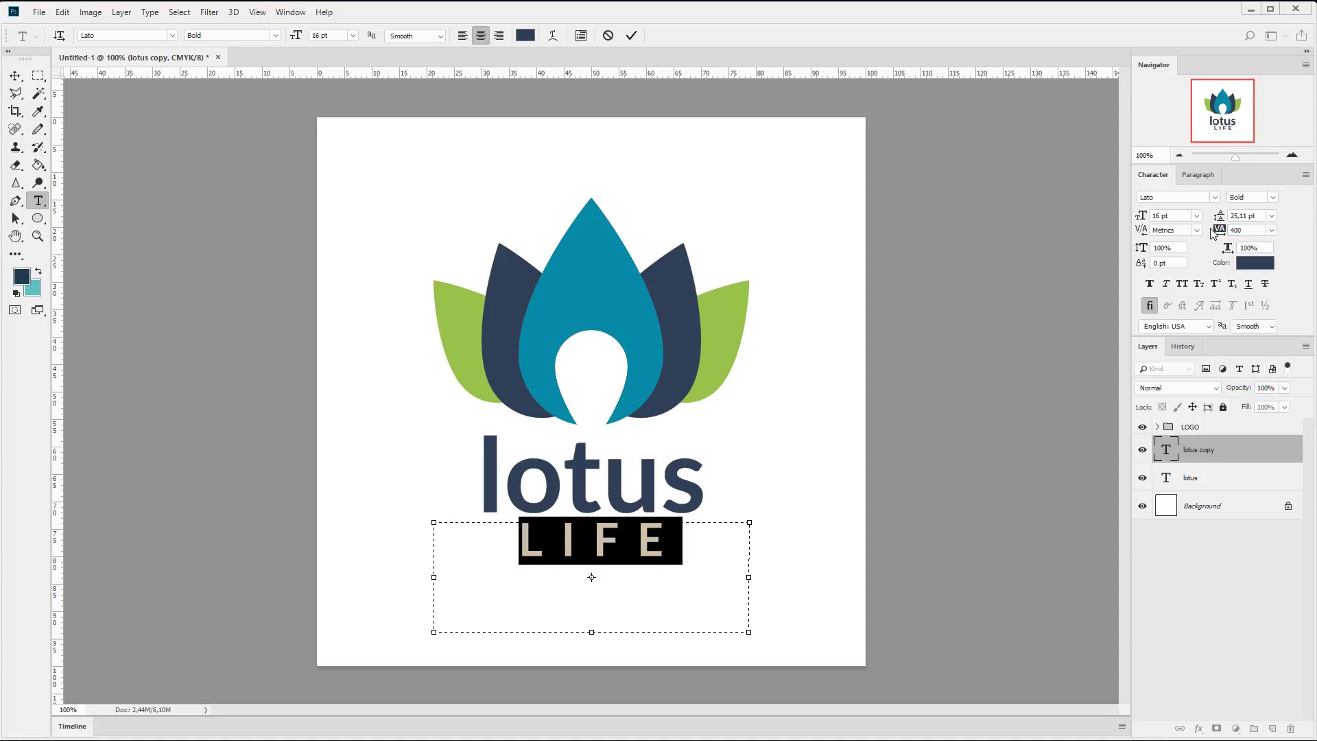
# Step: Reduce the LIFE text to 12 pt and move it slightly down from the lotus text
pyautogui.click(353, 35)
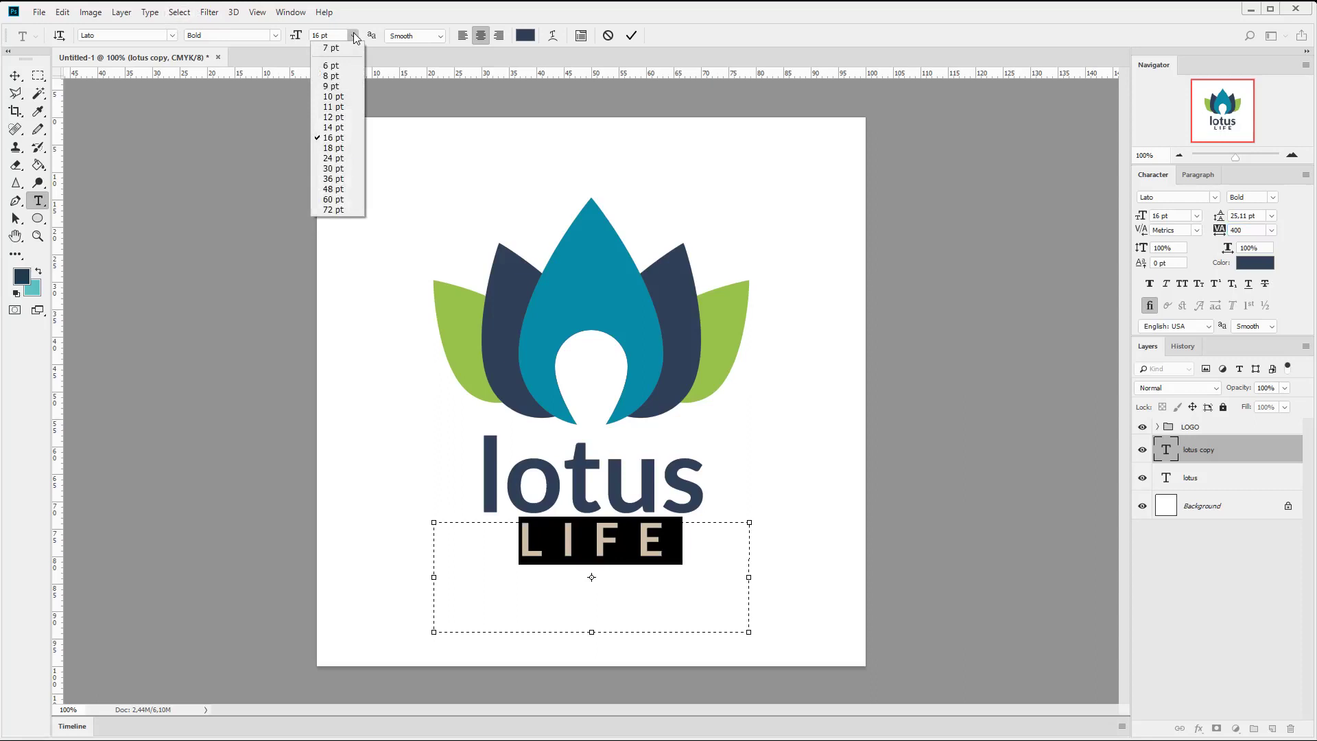
pyautogui.click(349, 118)
pyautogui.click(15, 76)
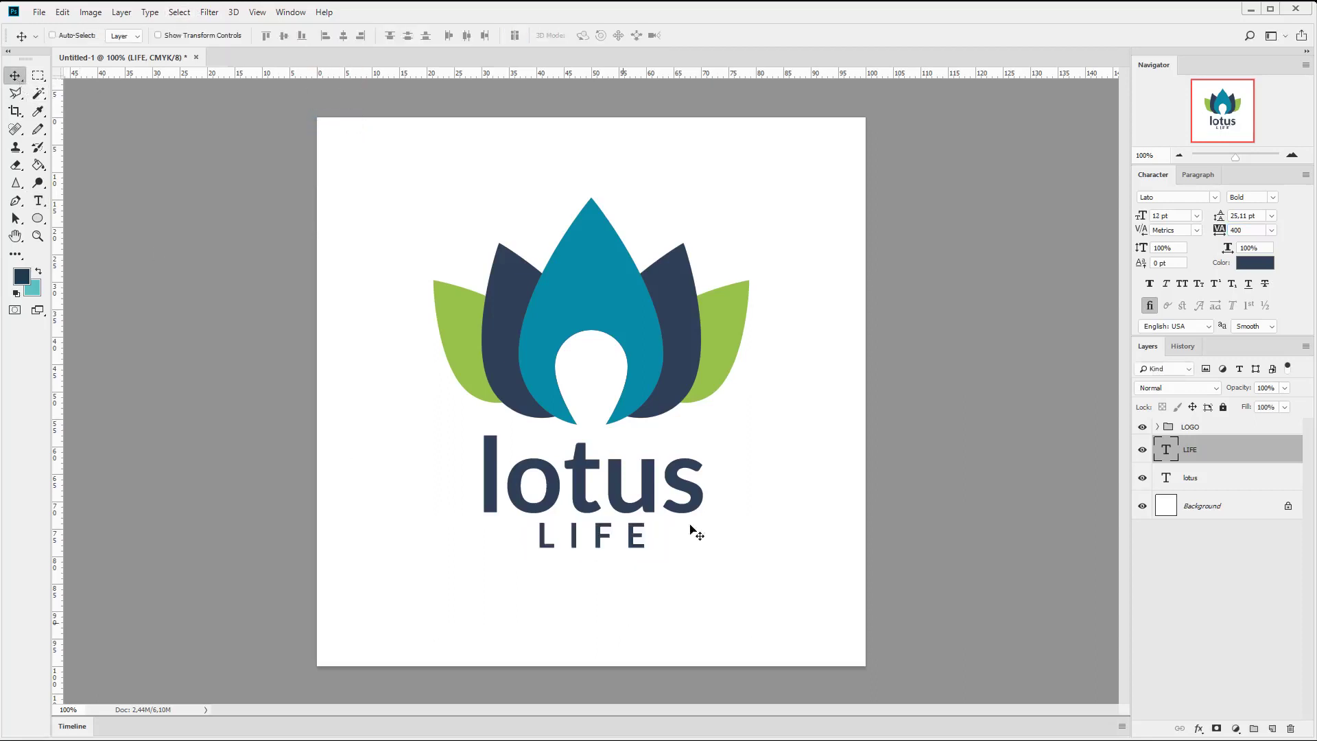
pyautogui.moveTo(690, 486); pyautogui.dragTo(691, 487)
# Step: Recolour the LIFE text with the teal sampled from the central petal, 078ba8
pyautogui.doubleClick(1165, 451)
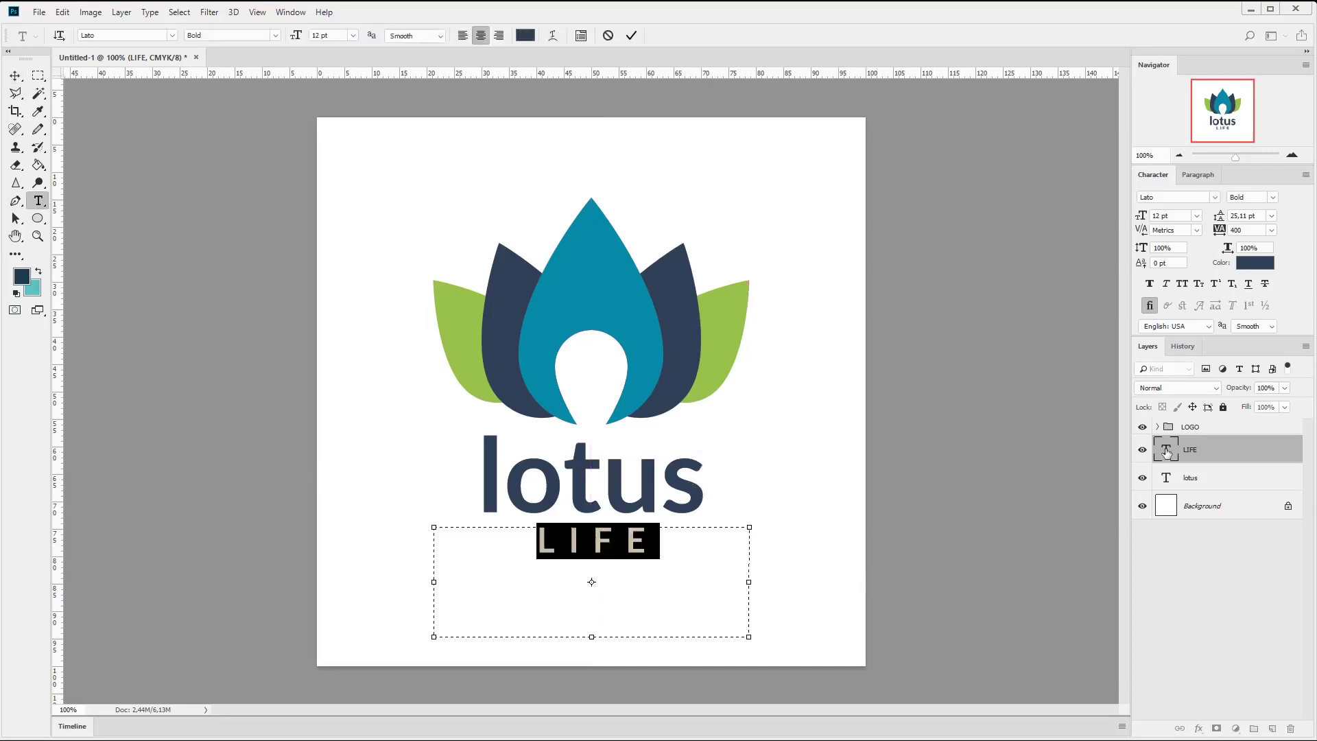
pyautogui.click(526, 36)
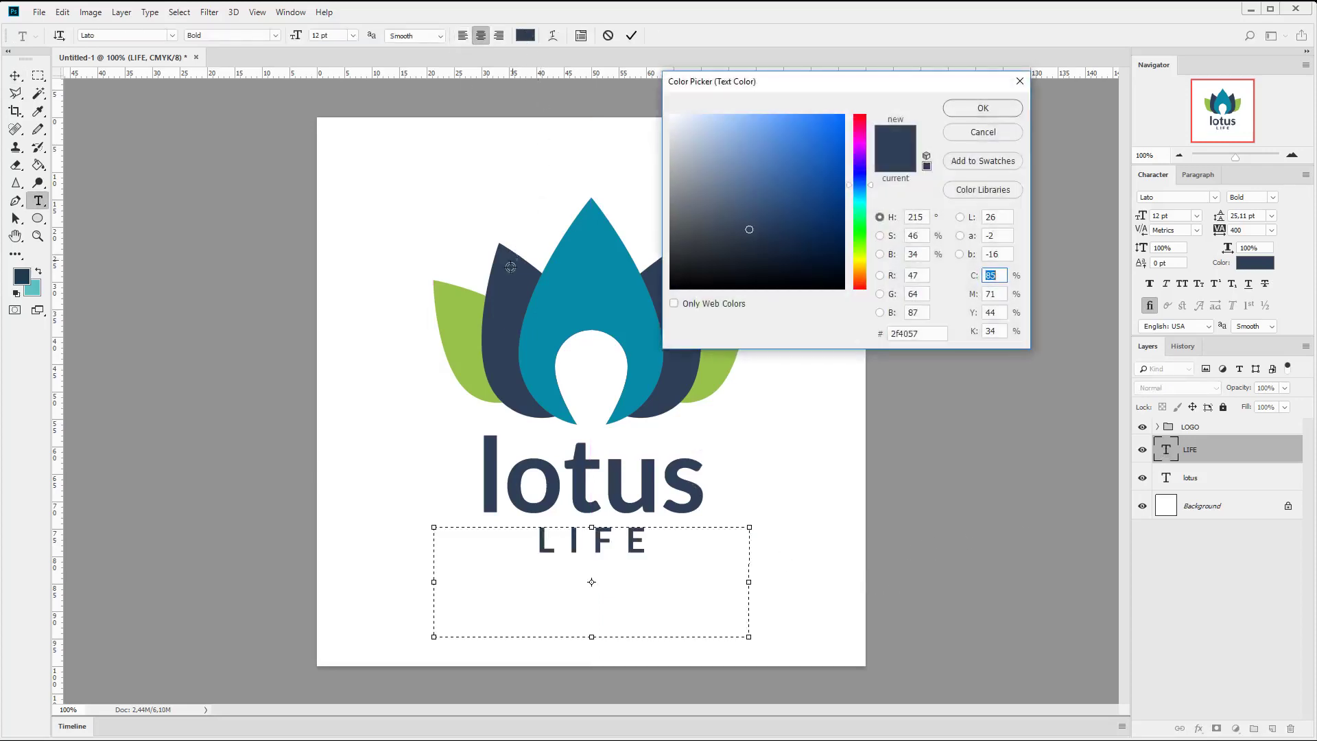
pyautogui.click(568, 290)
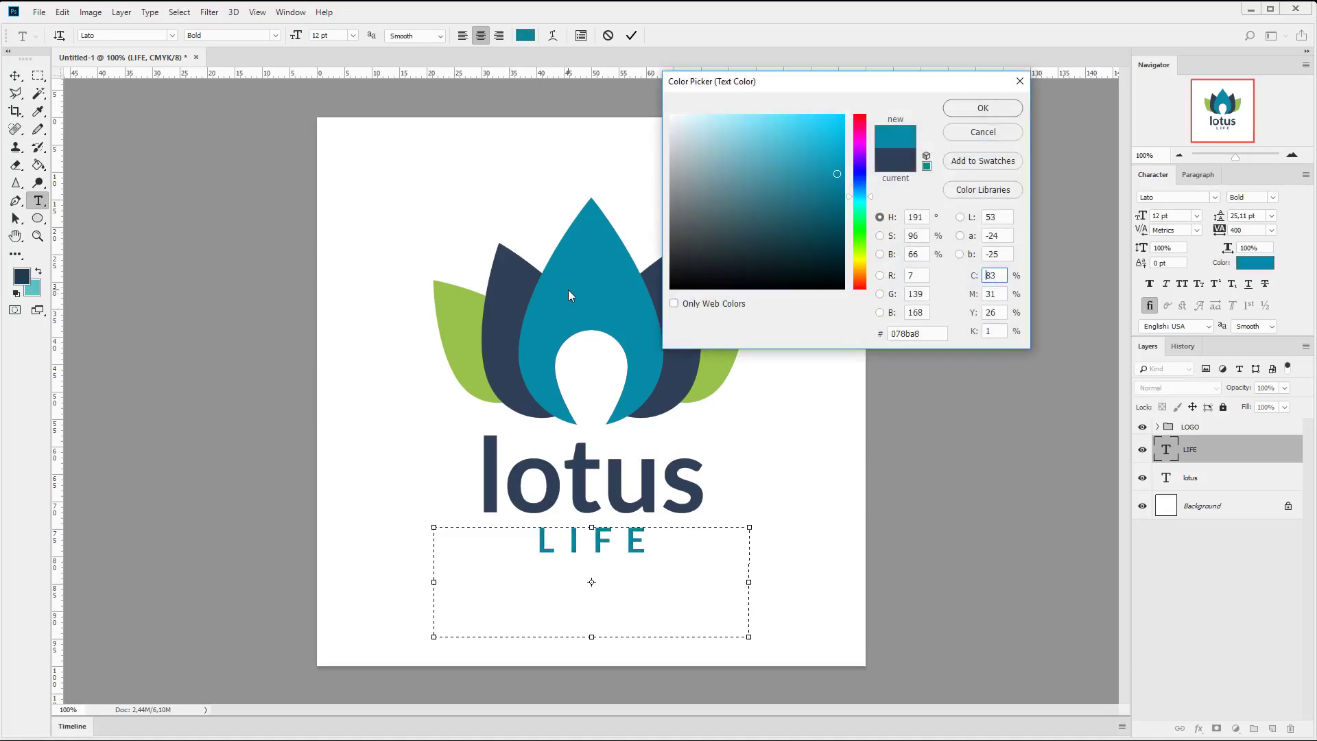
pyautogui.click(1001, 111)
# Step: Nudge the LIFE text up slightly, closer to the lotus text
pyautogui.click(15, 75)
pyautogui.press('Up')
pyautogui.press('Up')
pyautogui.press('Up')
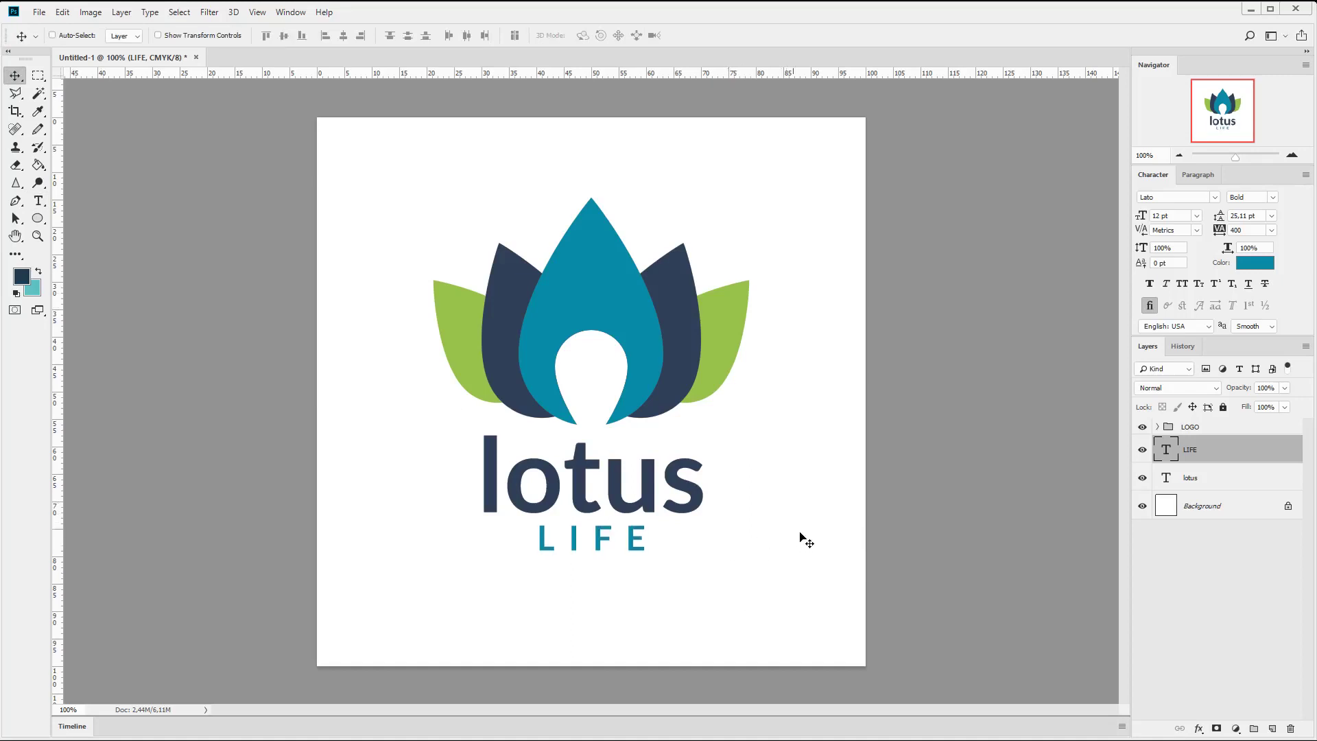
pyautogui.press('Up')
# Step: Examine the petal layers inside the LOGO group and check the separate LIFE text layer by toggling its visibility
pyautogui.click(1201, 433)
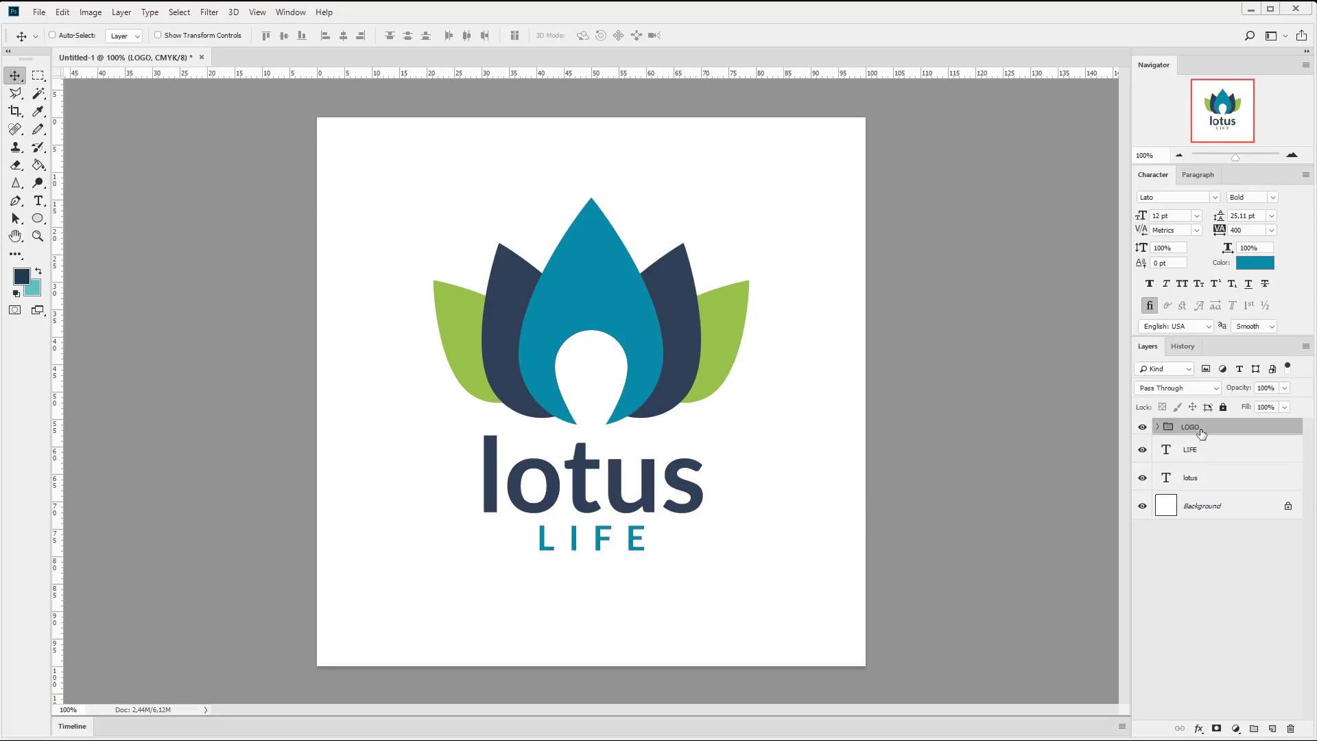
pyautogui.click(1157, 428)
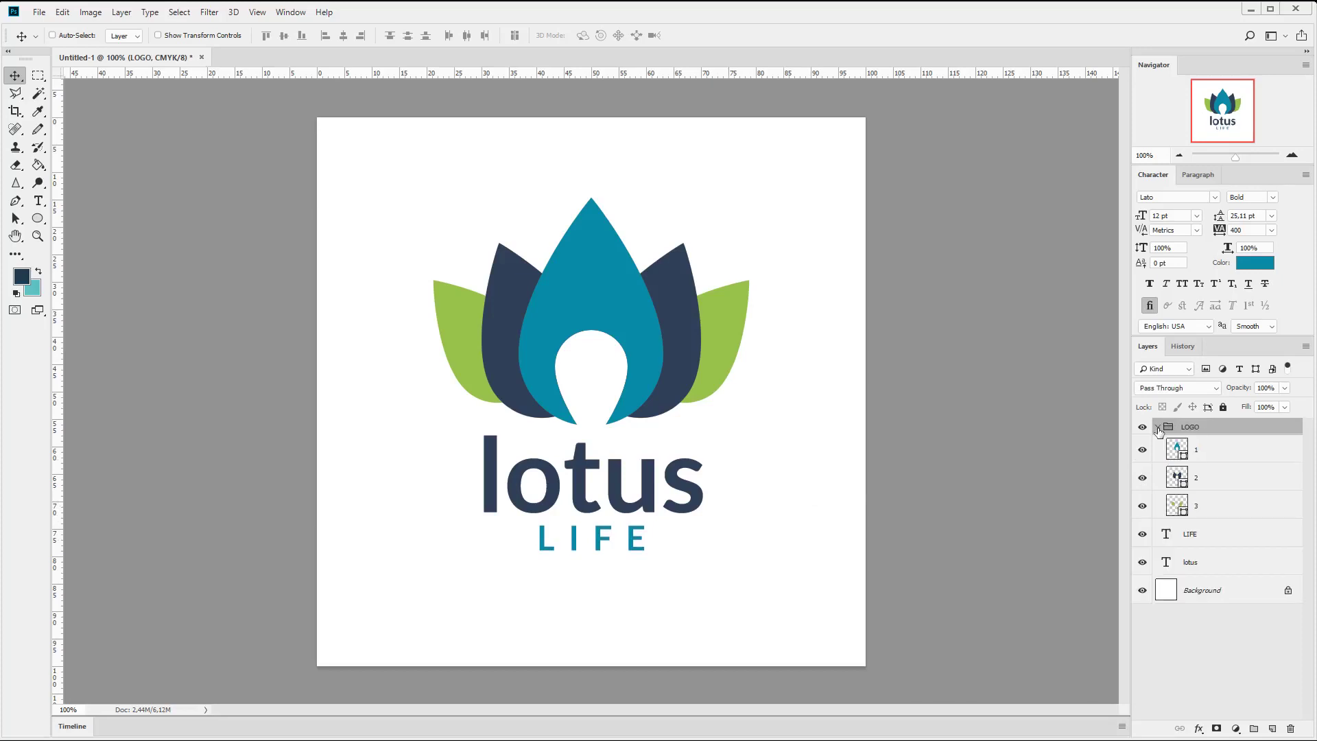
pyautogui.click(1158, 427)
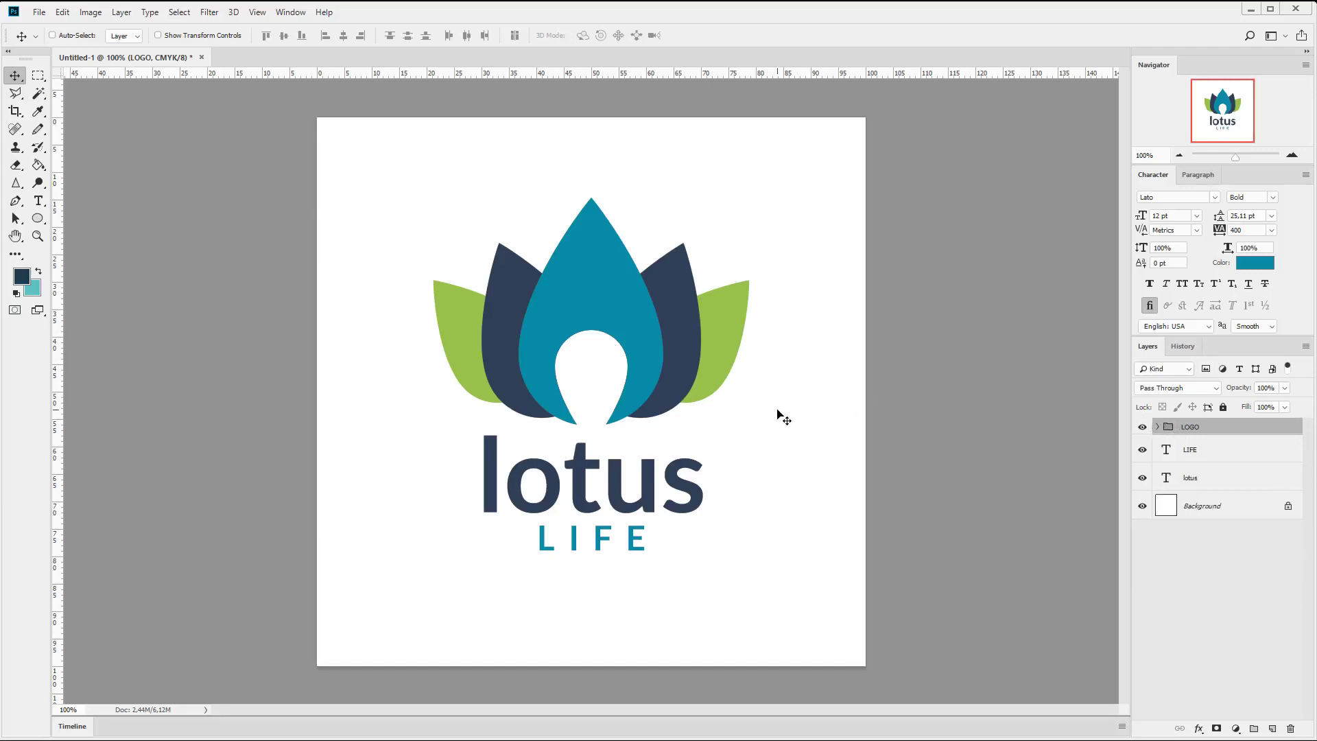
pyautogui.click(1143, 450)
pyautogui.click(1143, 450)
pyautogui.click(1224, 450)
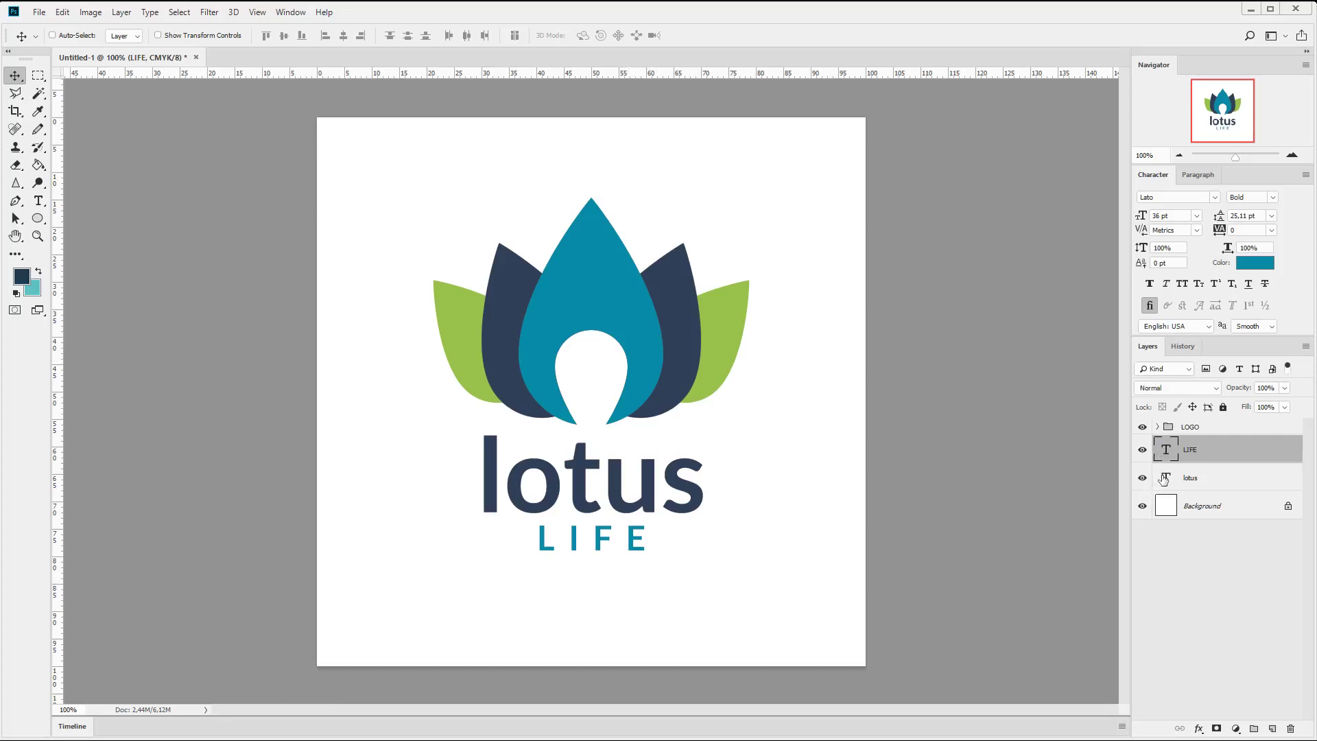
# Step: Try the petals' green 98c24c and teal 078ba8 as the lotus text colour, settling on the dark blue 2f4057
pyautogui.doubleClick(1165, 479)
pyautogui.click(526, 35)
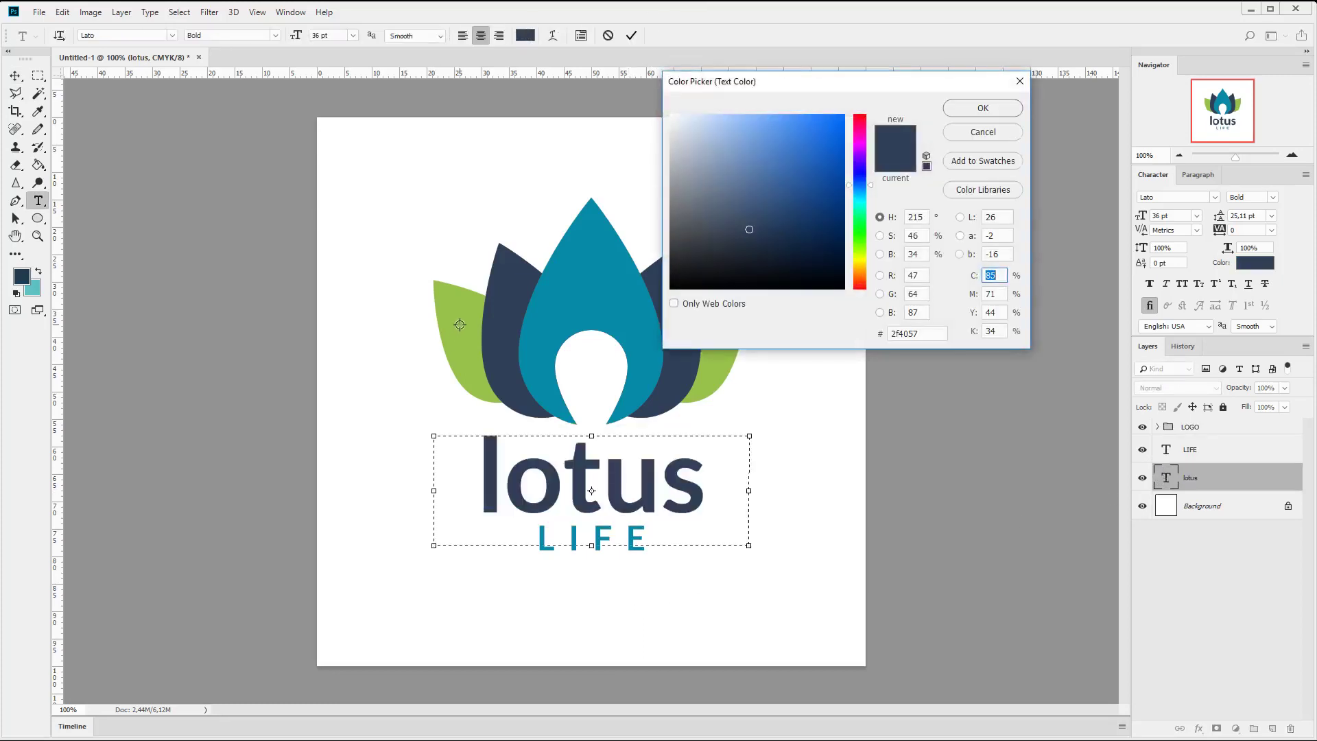
pyautogui.click(459, 325)
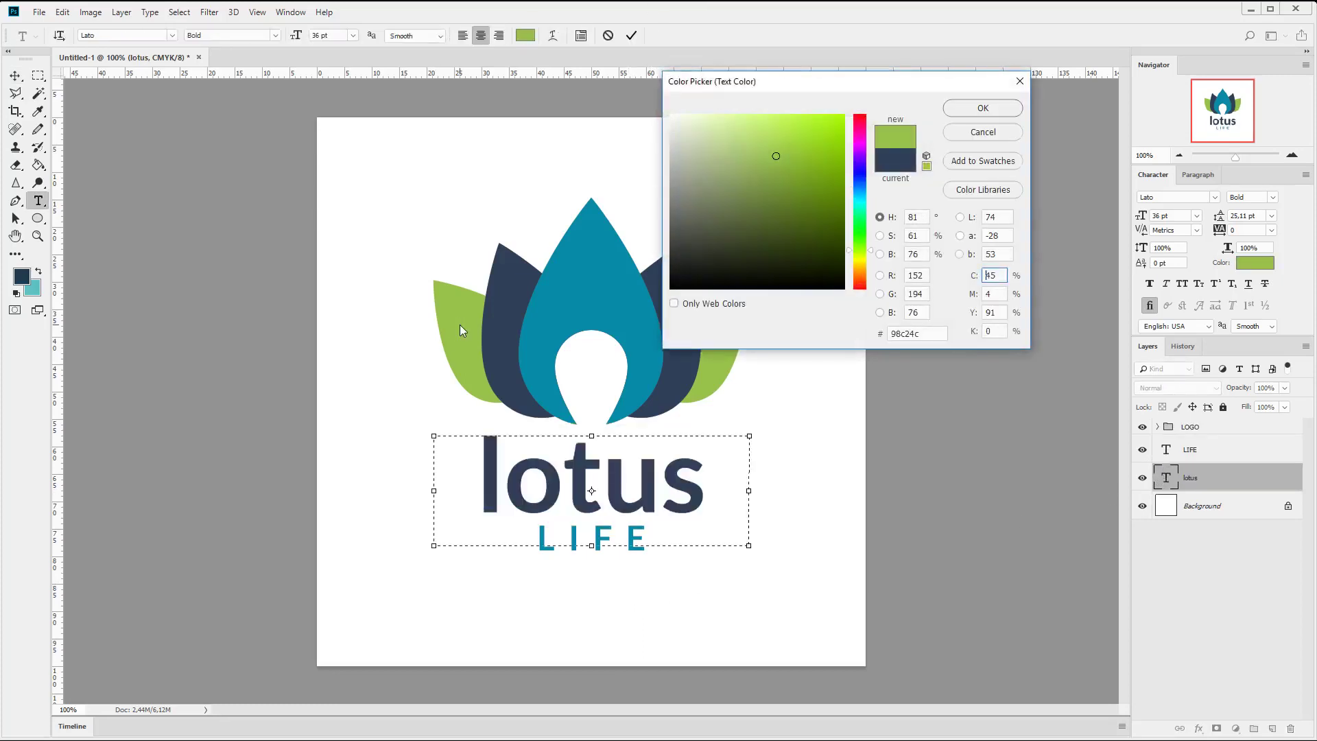
pyautogui.click(503, 297)
pyautogui.click(571, 287)
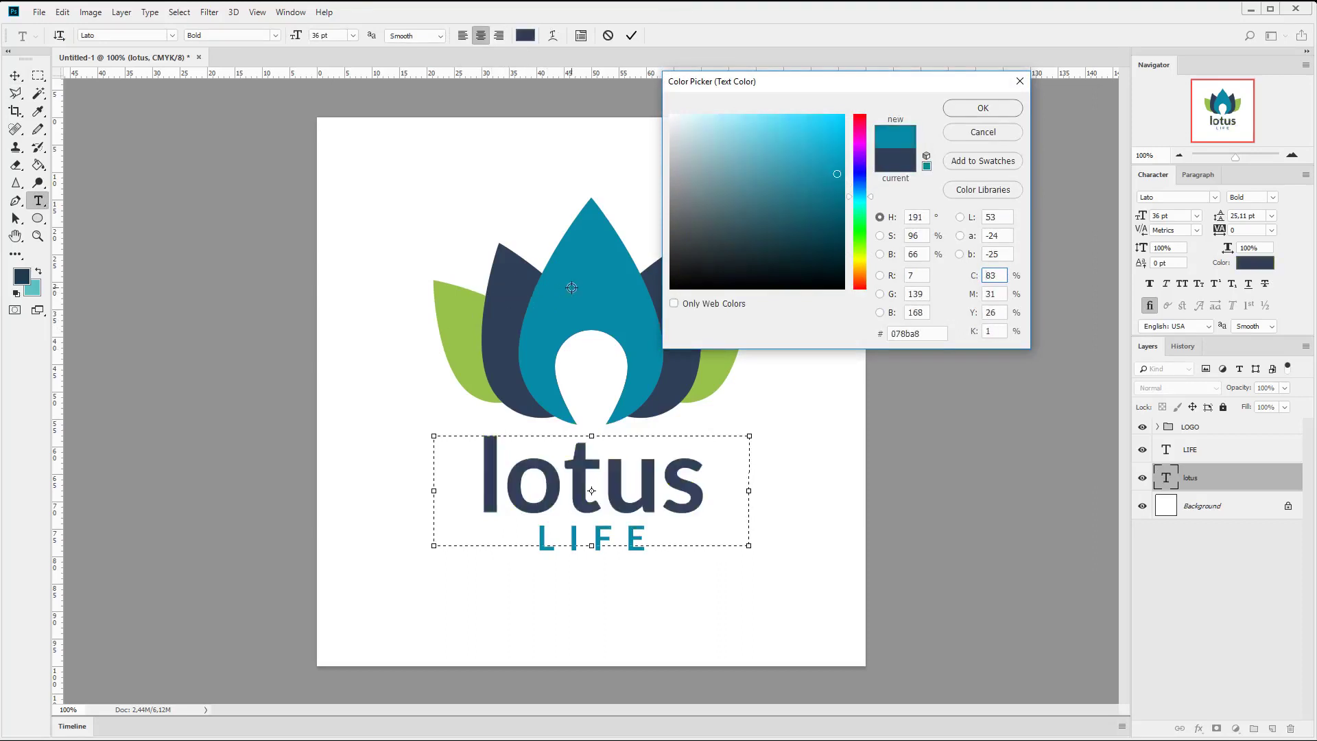
pyautogui.click(519, 294)
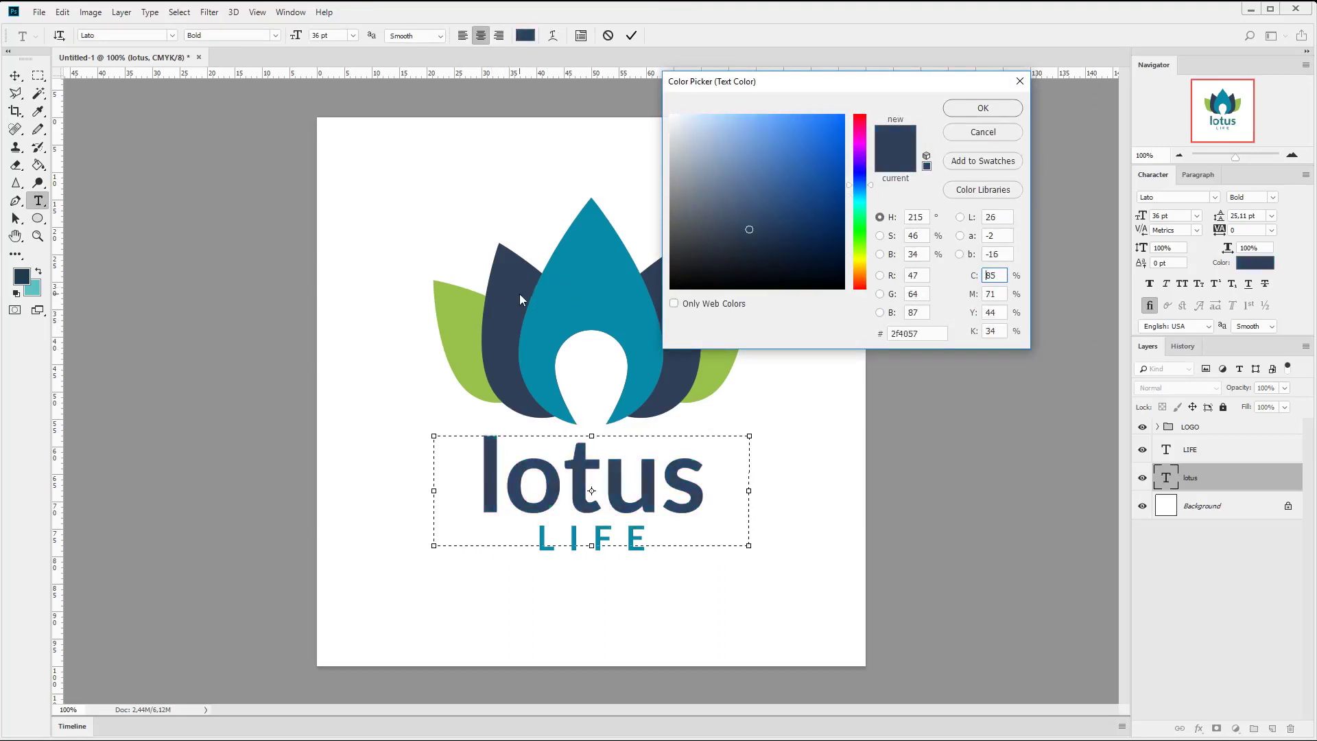
pyautogui.click(964, 112)
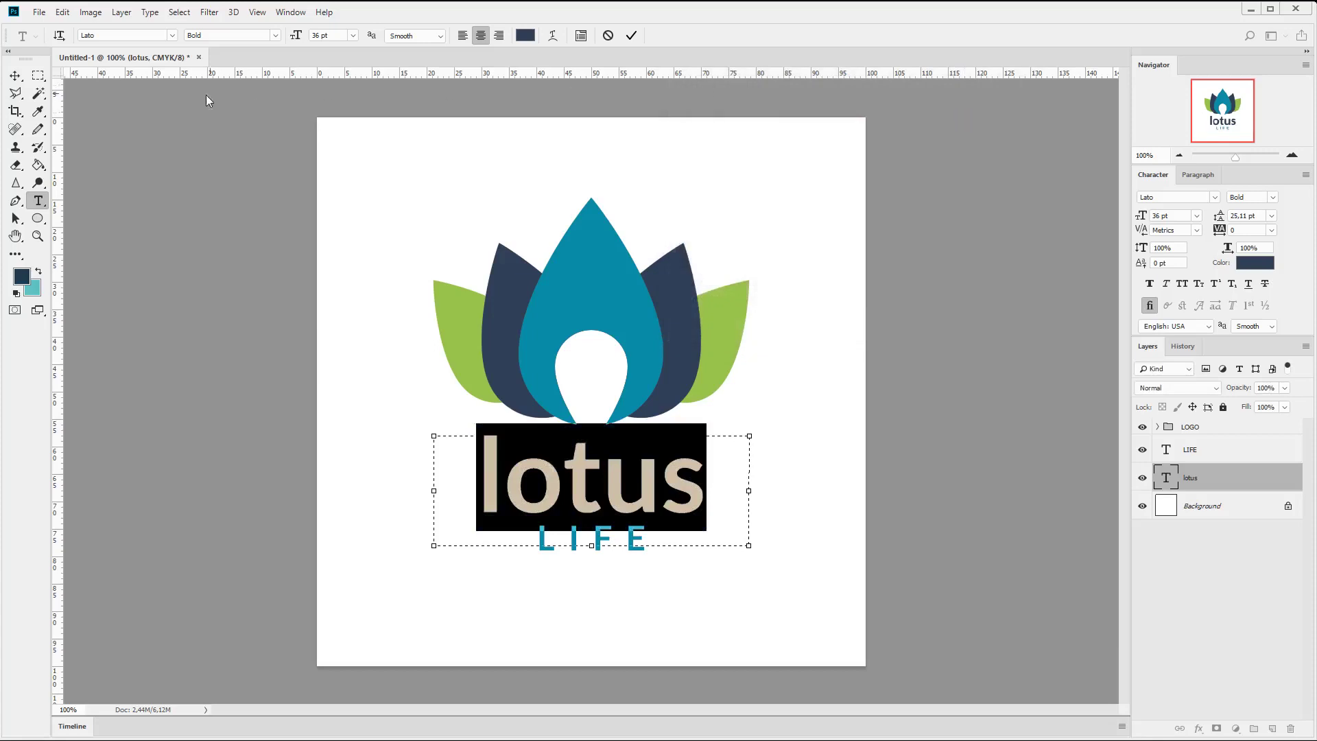
# Step: Move the lotus text toward the canvas's lower-right corner and revert the document to the state before that move
pyautogui.click(15, 76)
pyautogui.moveTo(521, 391); pyautogui.dragTo(821, 505)
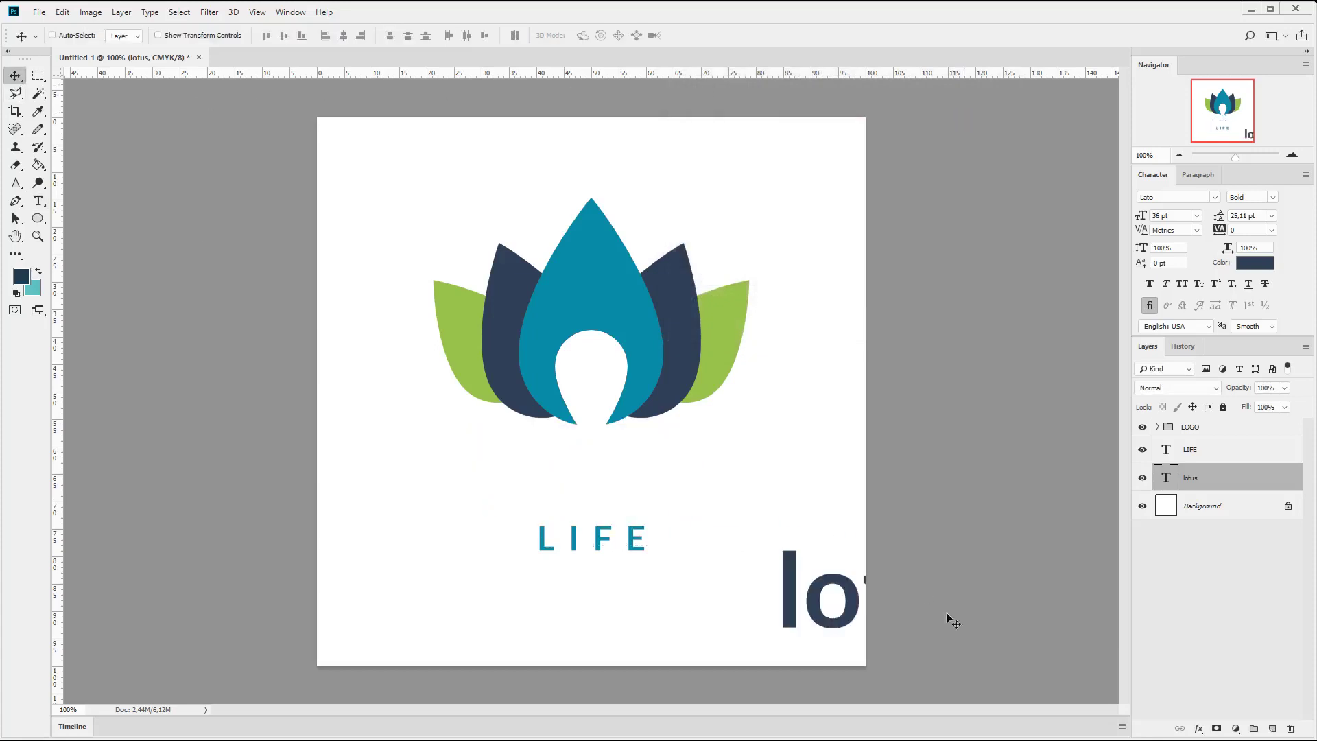
pyautogui.click(1182, 347)
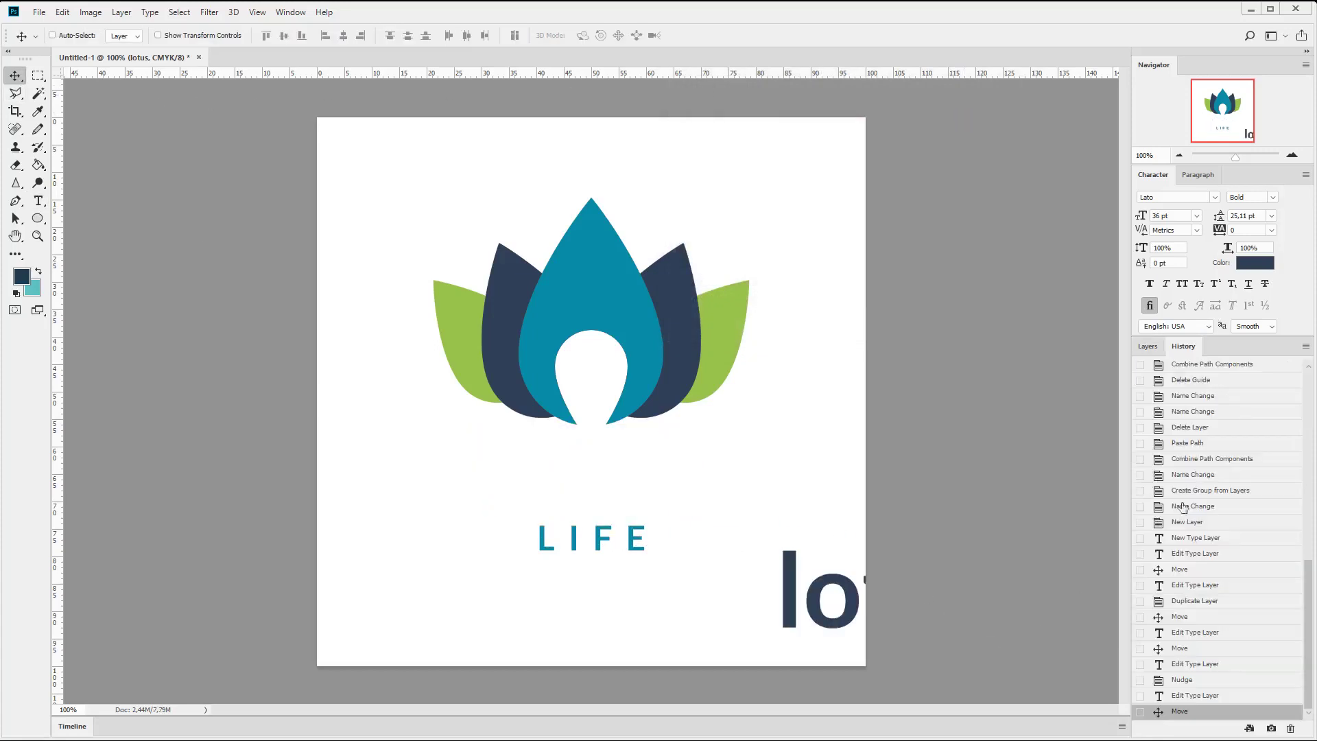
pyautogui.click(1194, 695)
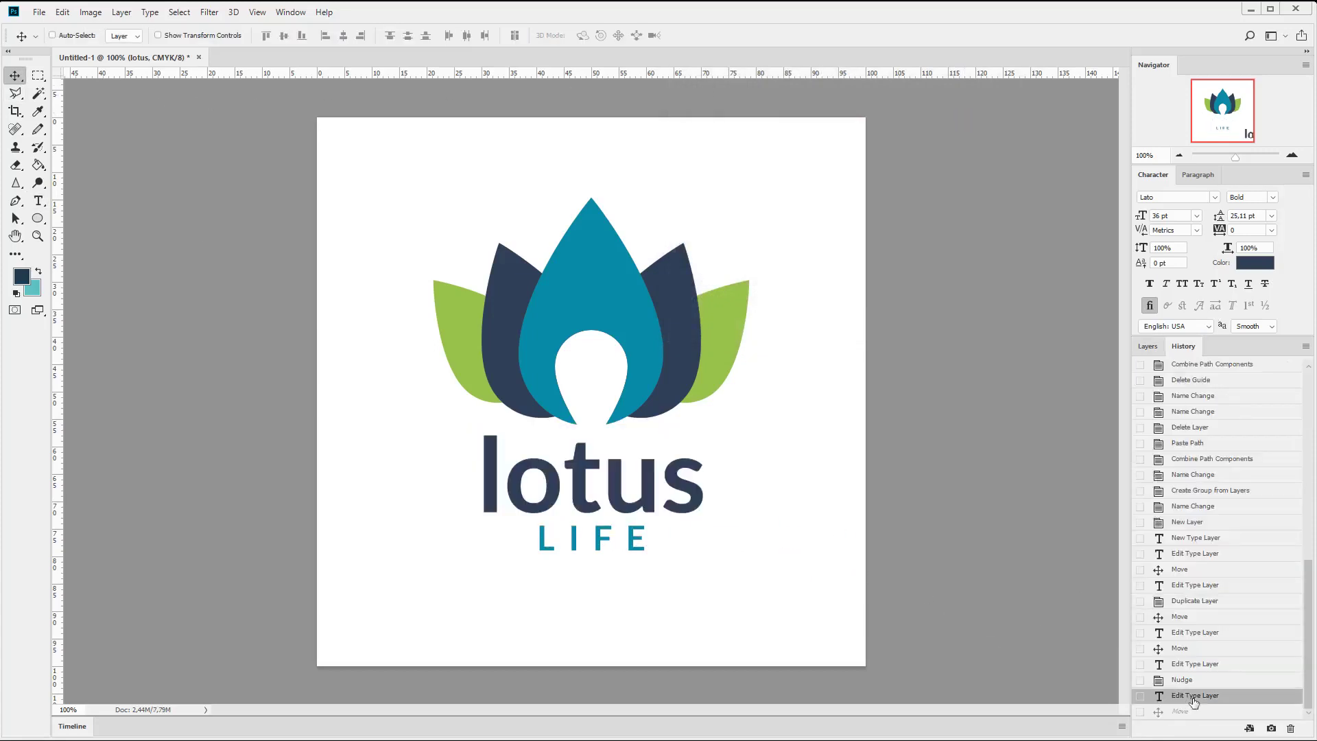
pyautogui.click(1145, 345)
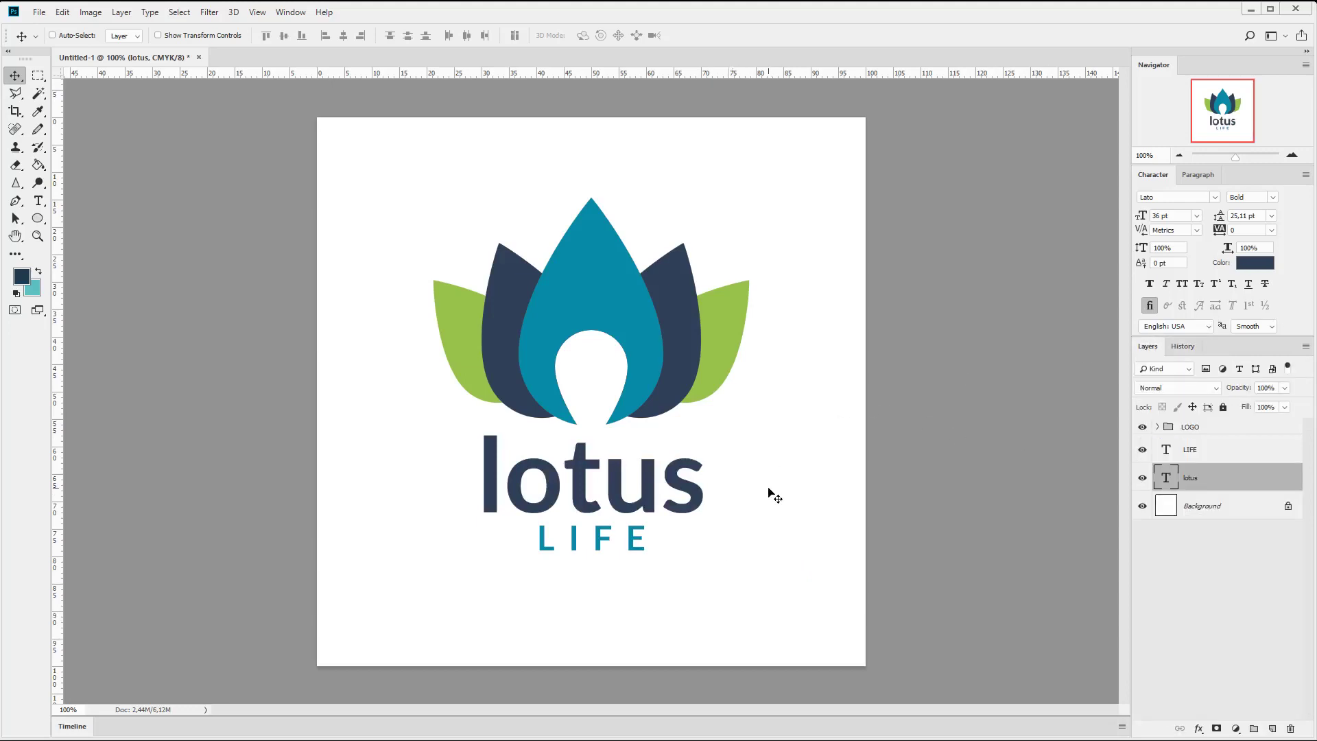